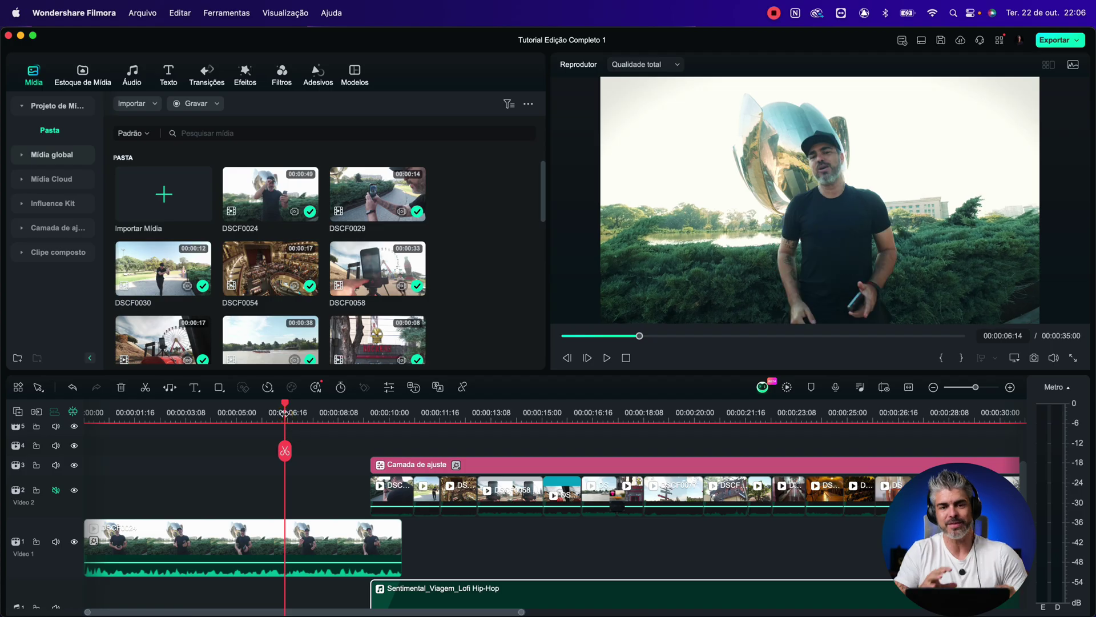
# Preview the montage from about 00:00:10:13 and open the Text to Speech generator
pyautogui.click(406, 414)
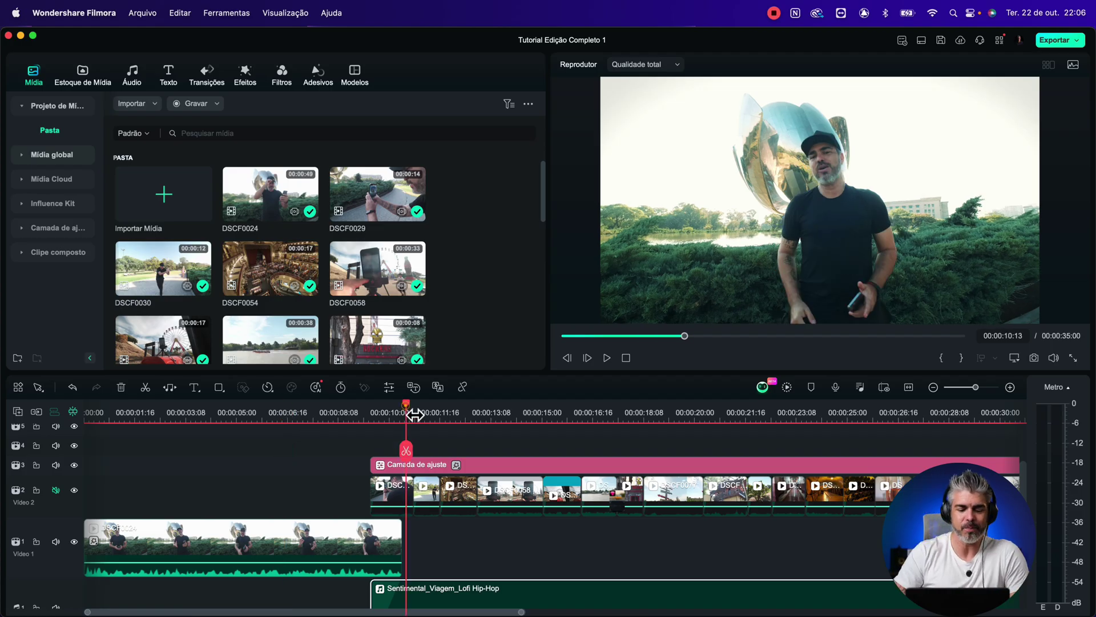
pyautogui.press('space')
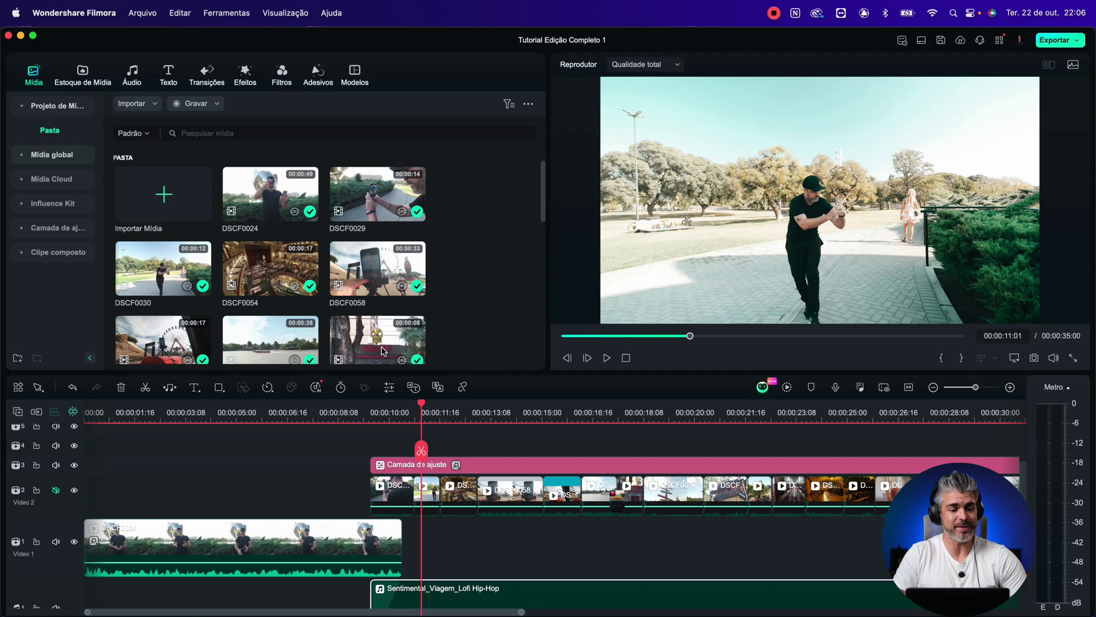
pyautogui.click(131, 74)
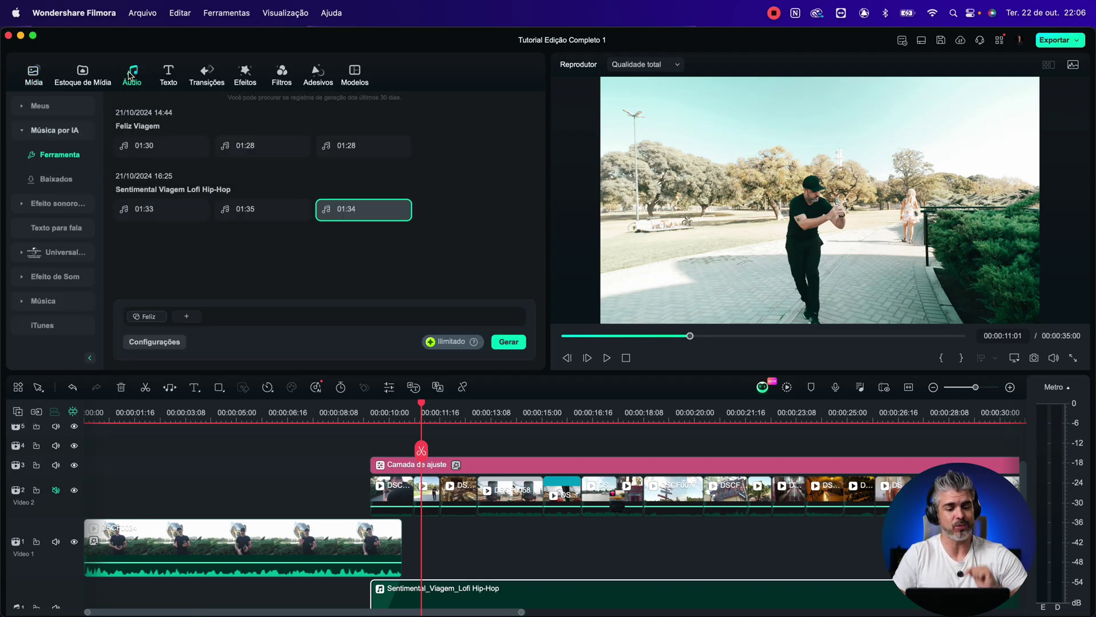
pyautogui.click(72, 228)
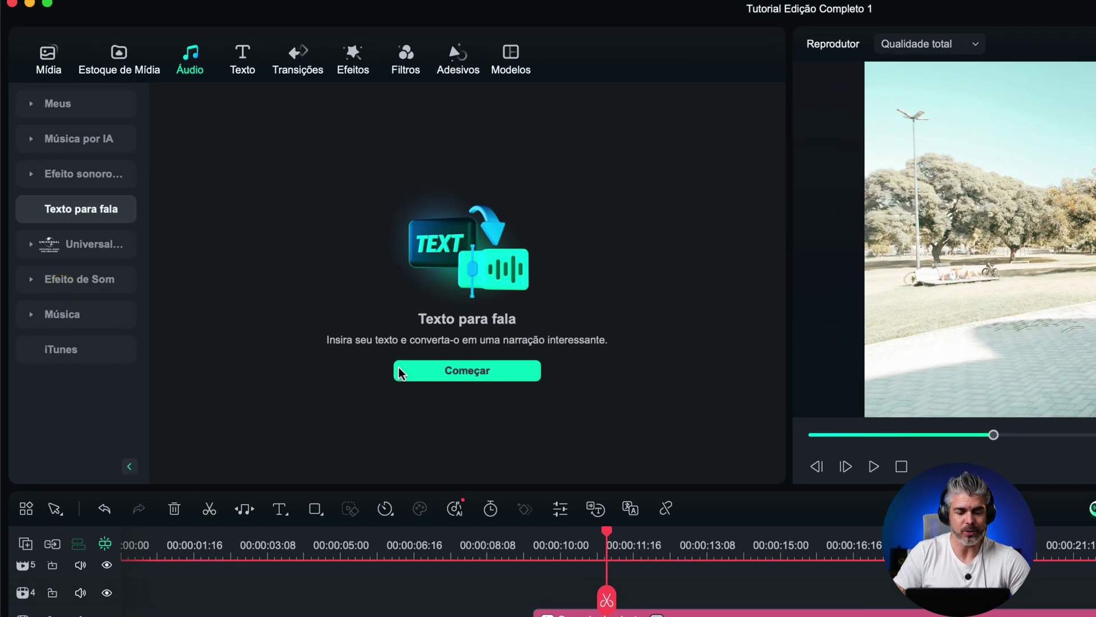
pyautogui.click(461, 372)
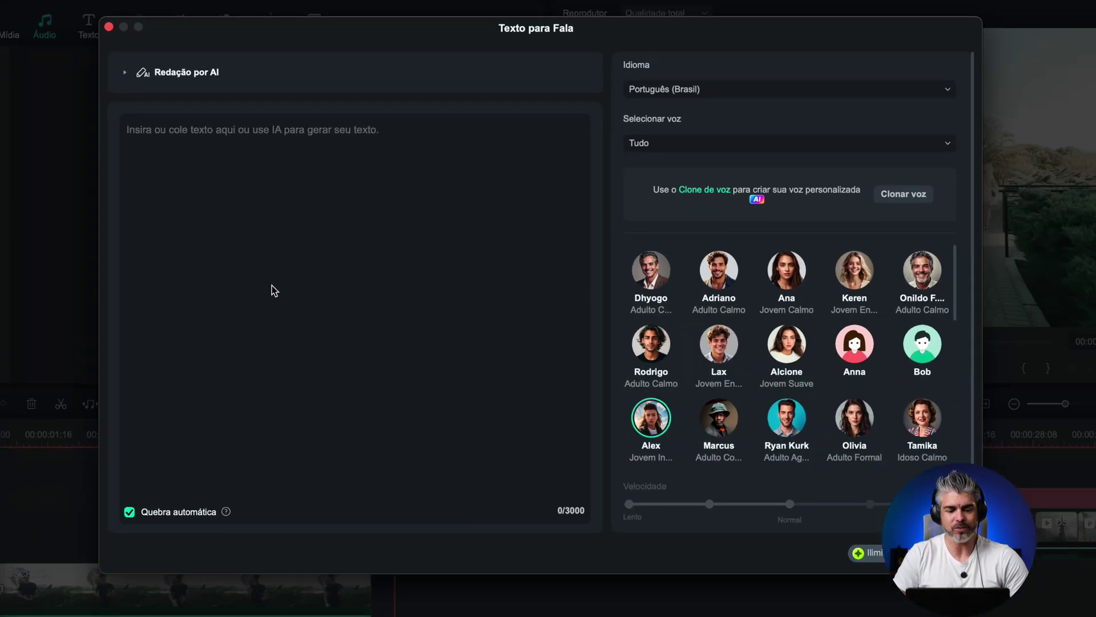
# Generate a narration script with the AI writer on the topic "7 dicas rápidas para filmar com o celular"
pyautogui.click(388, 281)
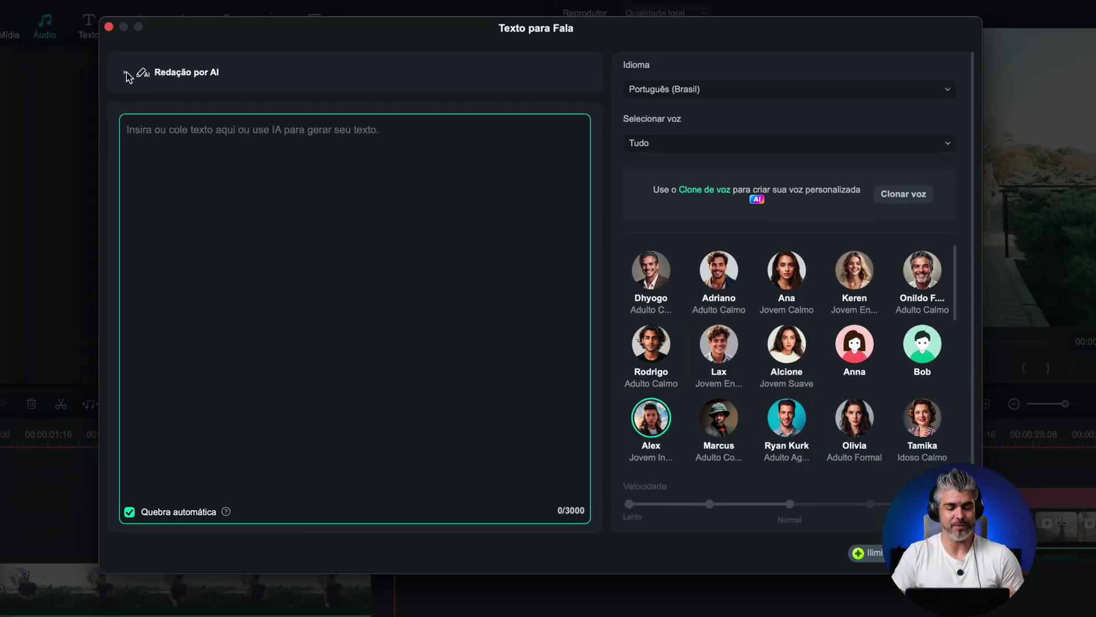
pyautogui.click(126, 73)
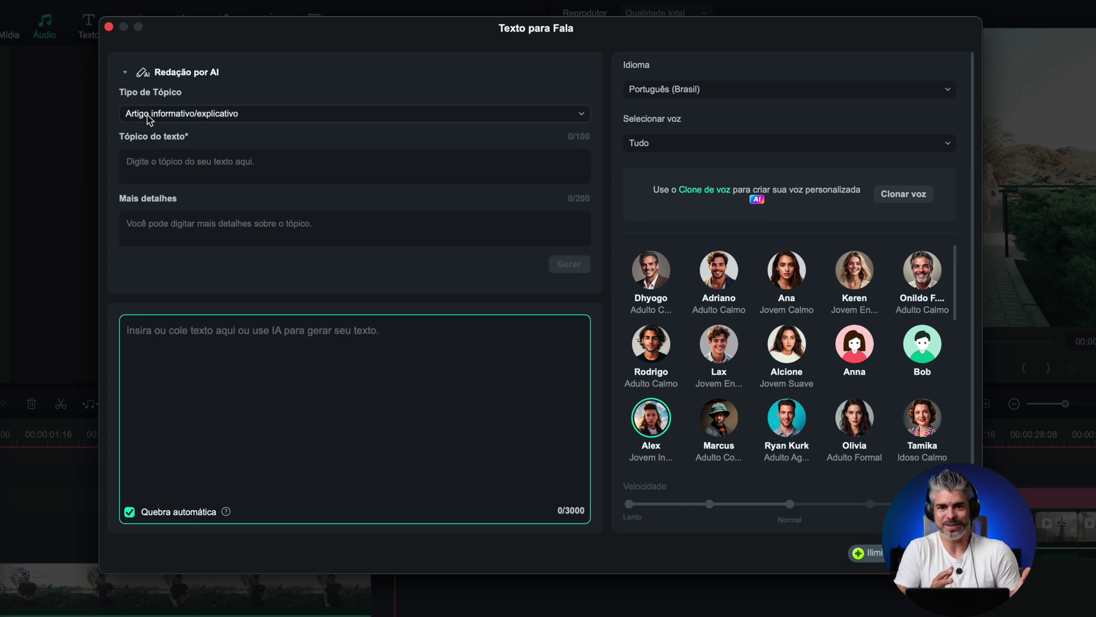
pyautogui.click(149, 172)
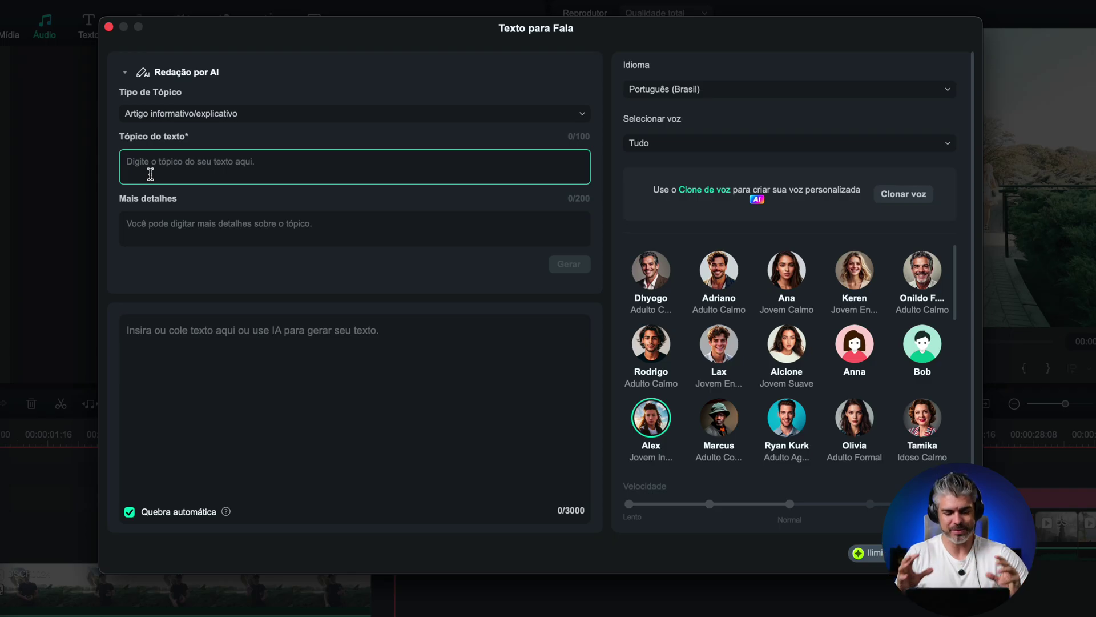
pyautogui.write('7')
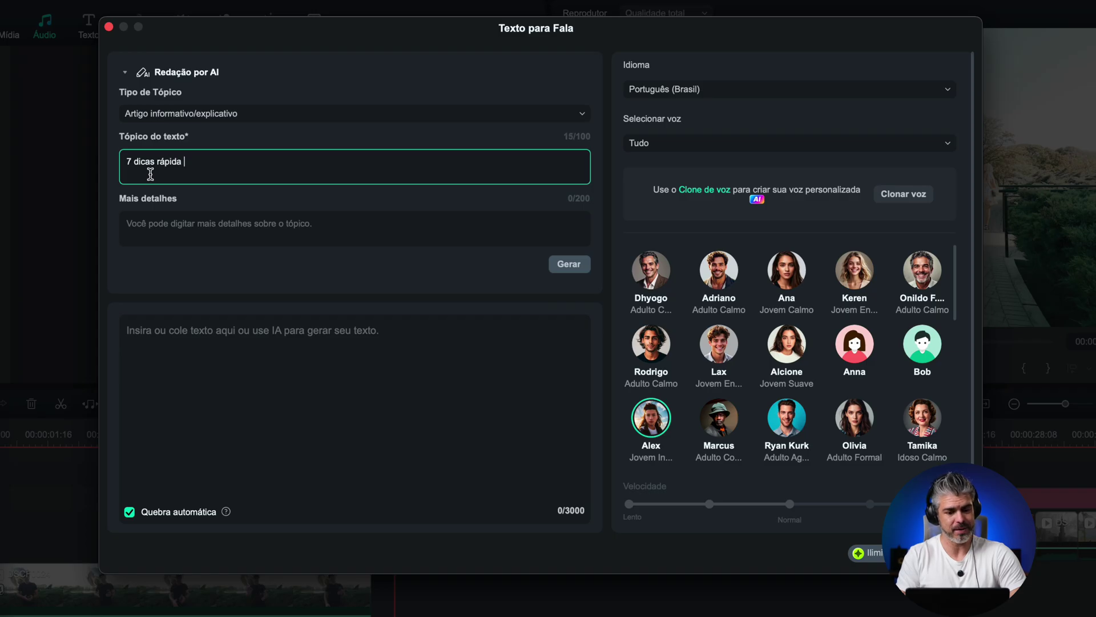
pyautogui.write('dicas rápidas para filmar com o celular')
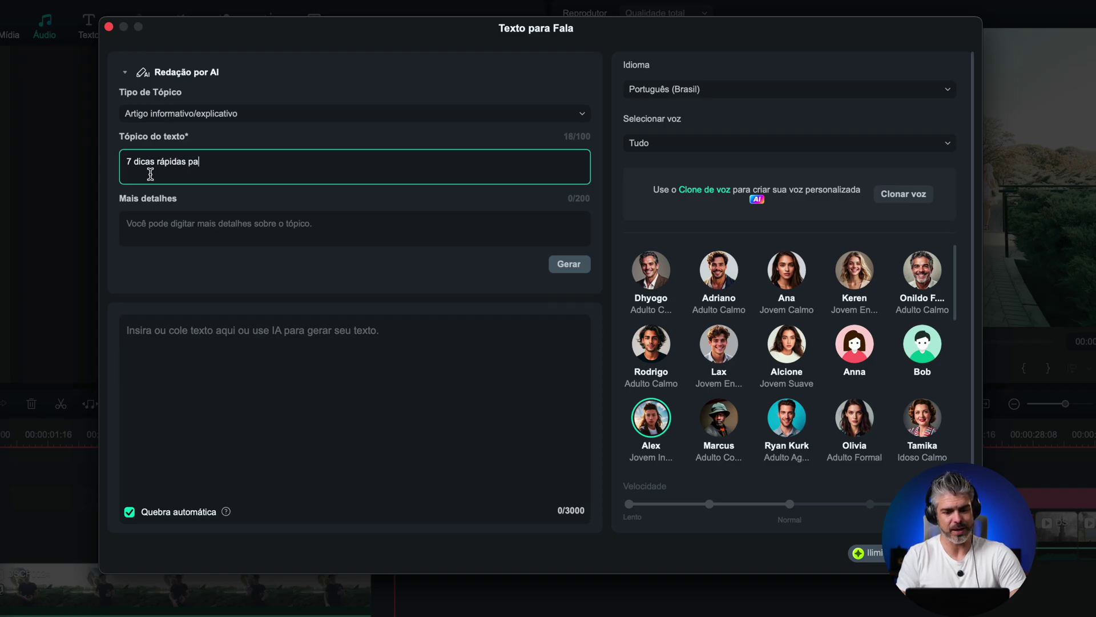
pyautogui.click(581, 261)
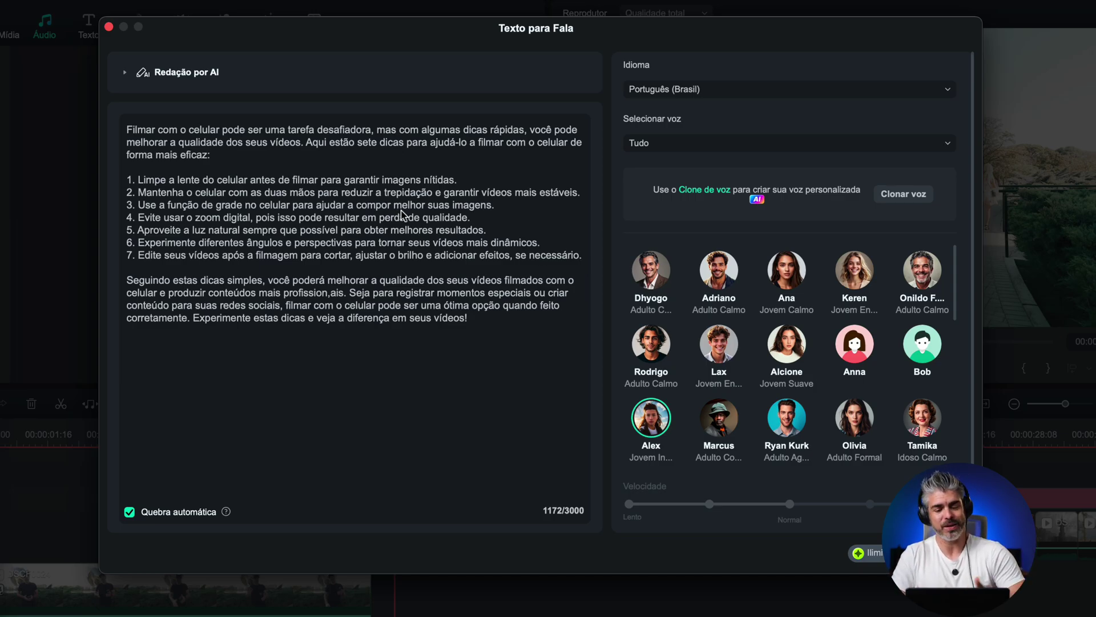
# Browse the available voices, audition Adriano and Ana, and select the Alex voice for the narration
pyautogui.scroll(-5, 749, 303)
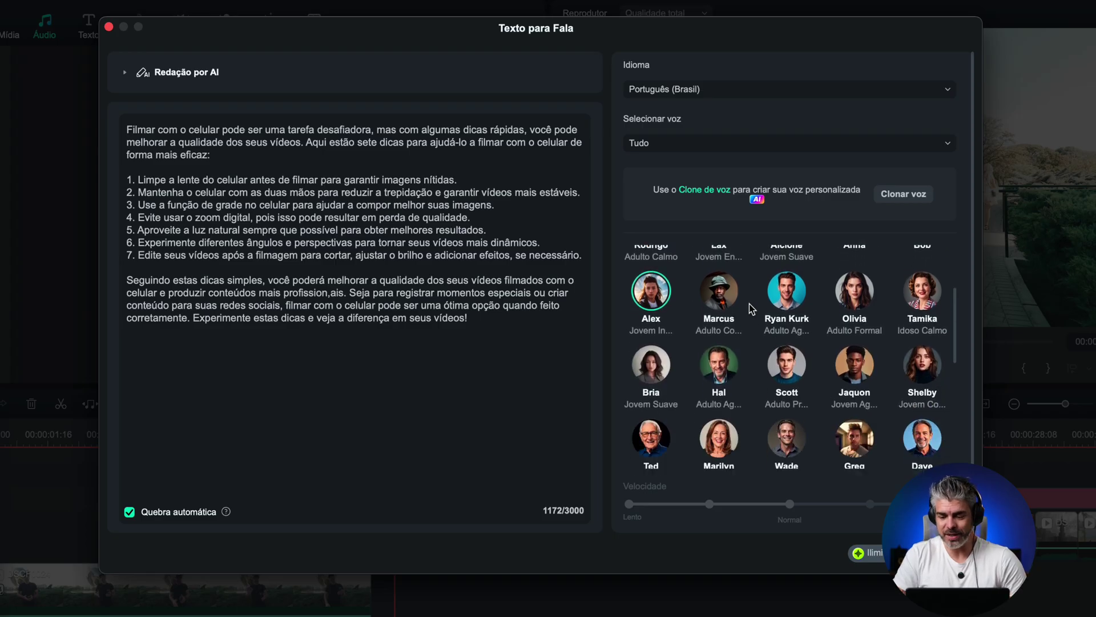
pyautogui.scroll(-3, 749, 304)
pyautogui.scroll(10, 749, 304)
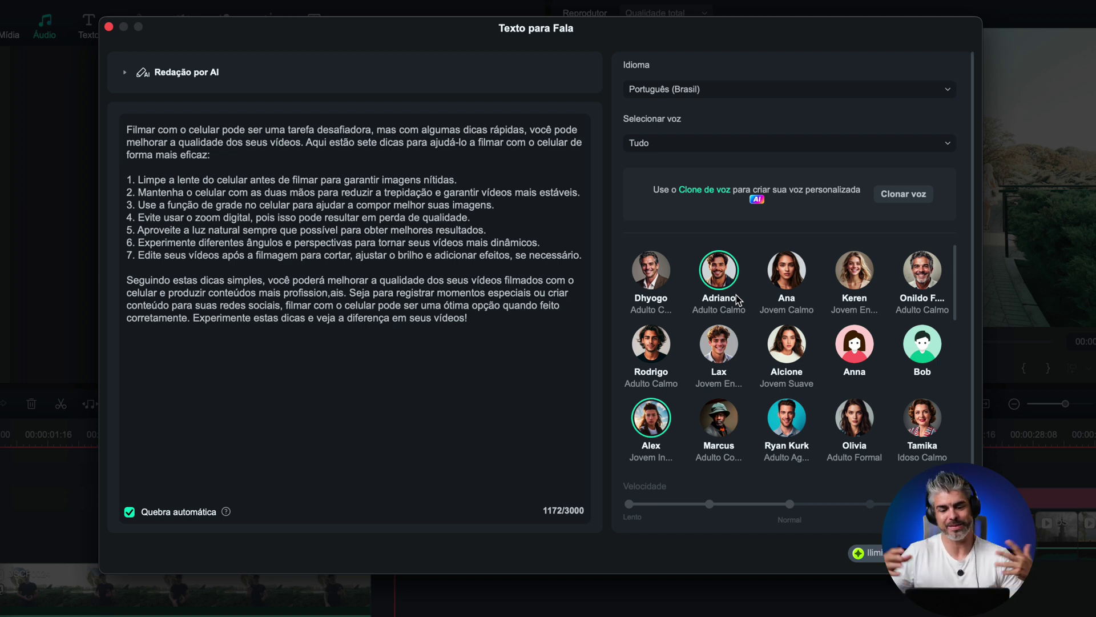
pyautogui.moveTo(713, 274)
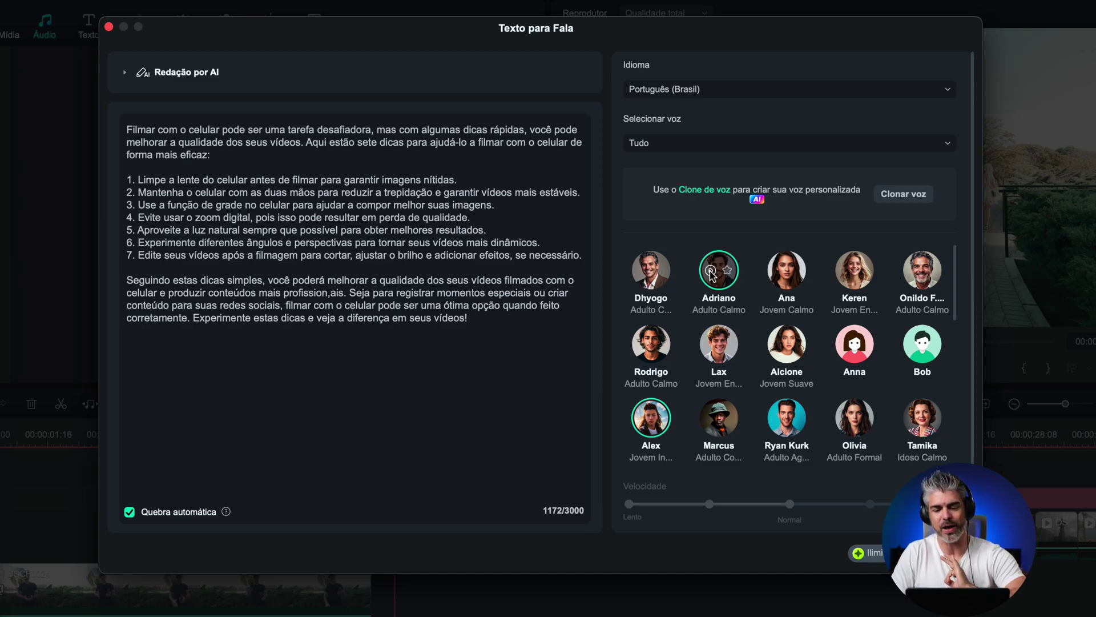
pyautogui.click(711, 272)
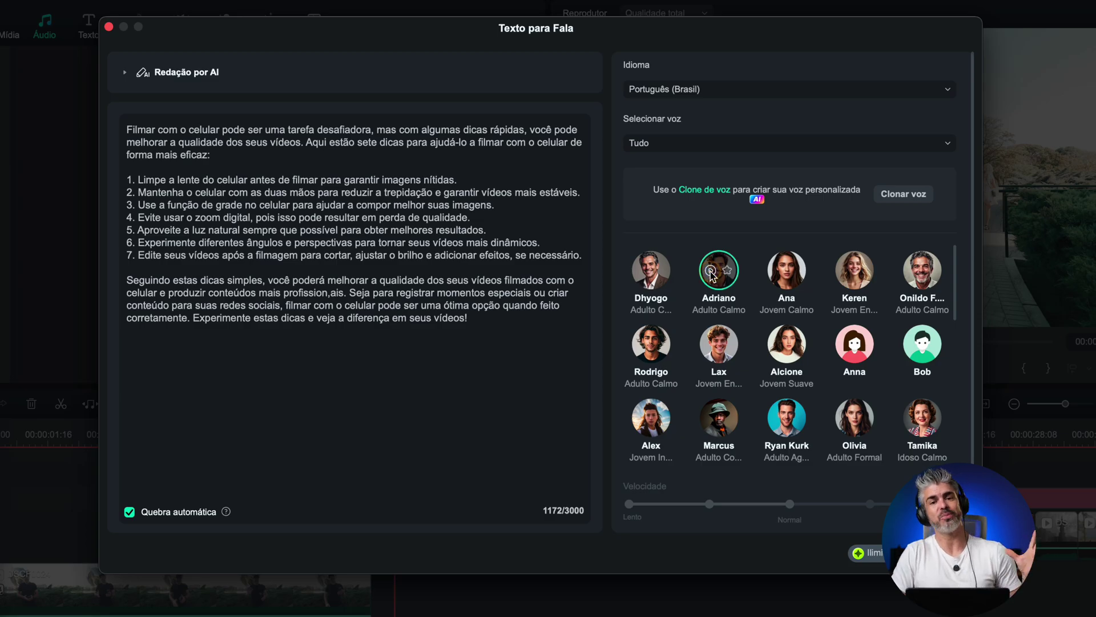
pyautogui.click(778, 271)
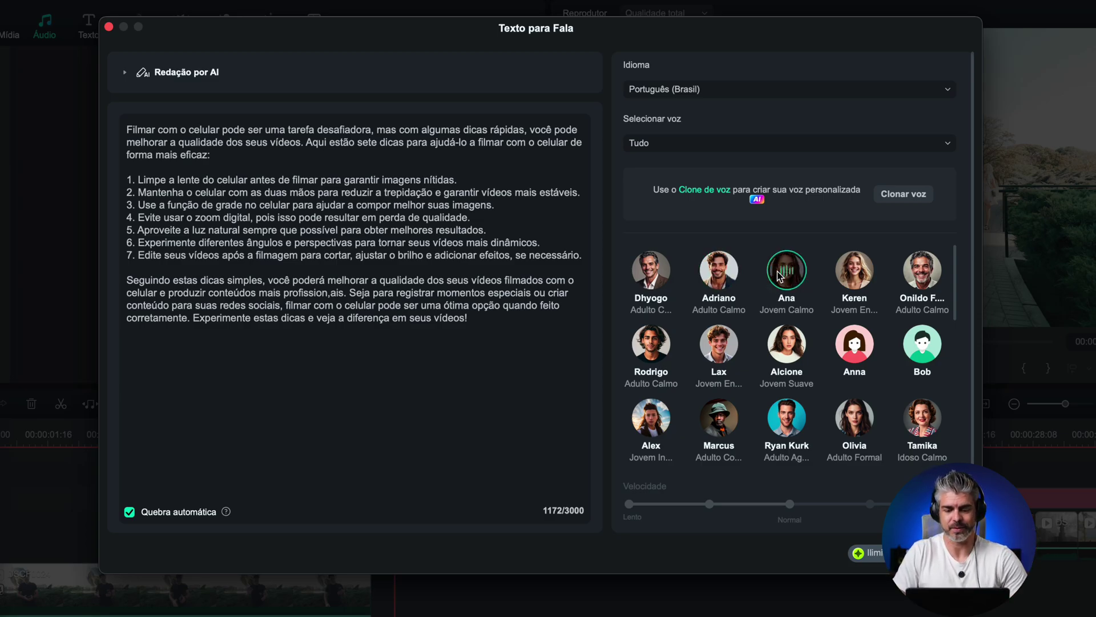
pyautogui.click(643, 421)
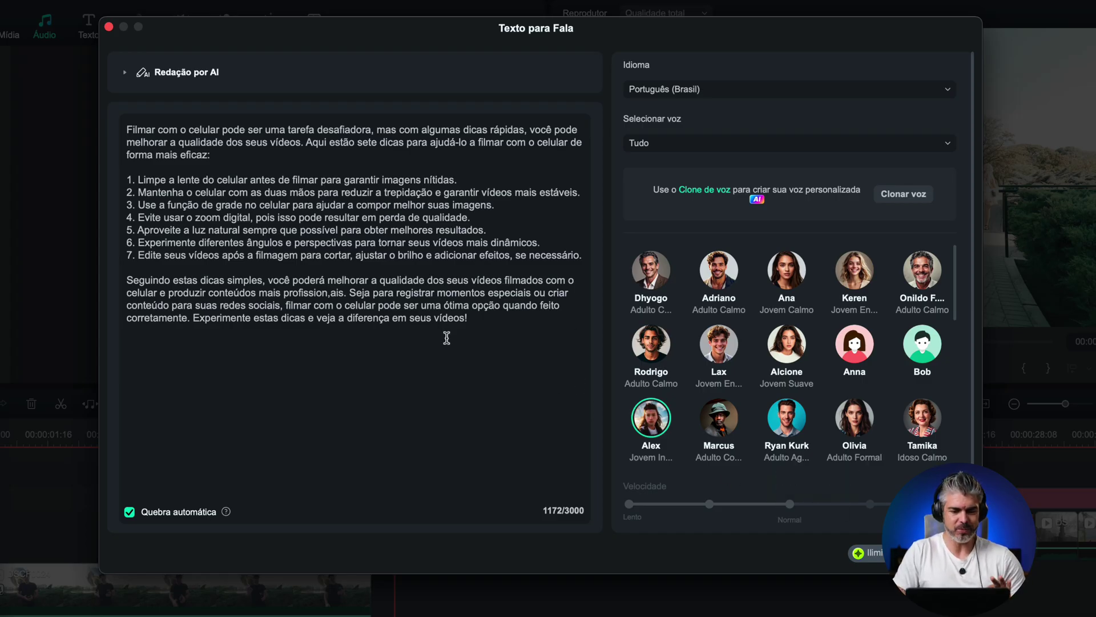
# Convert the AI-written script to speech and close the speech services list
pyautogui.click(514, 340)
pyautogui.moveTo(498, 322); pyautogui.dragTo(159, 346)
pyautogui.click(300, 337)
pyautogui.click(949, 552)
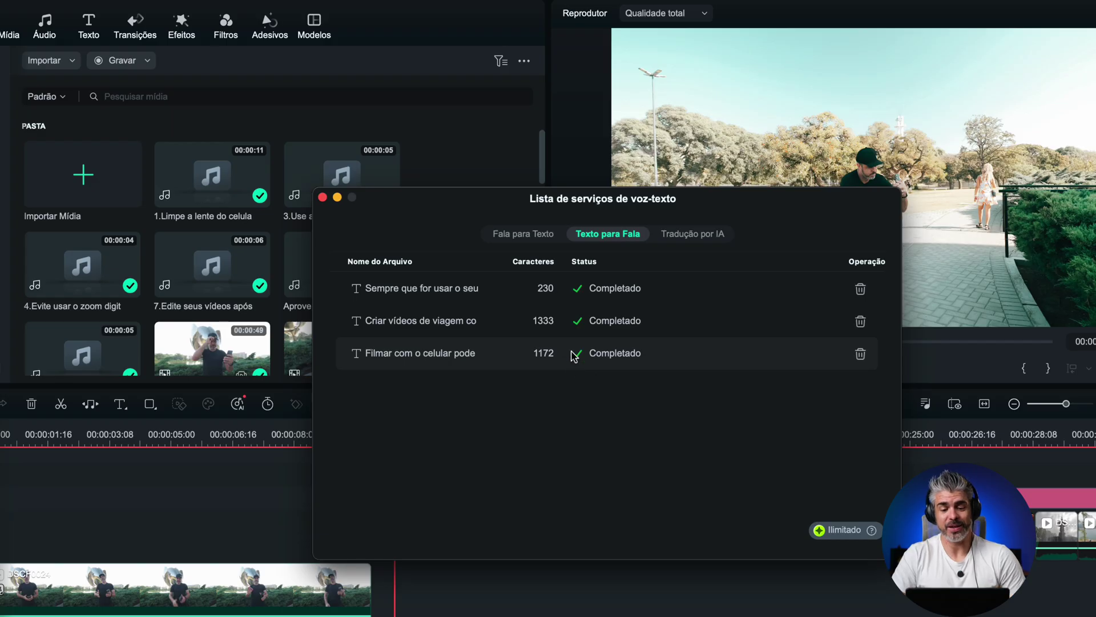
pyautogui.click(323, 197)
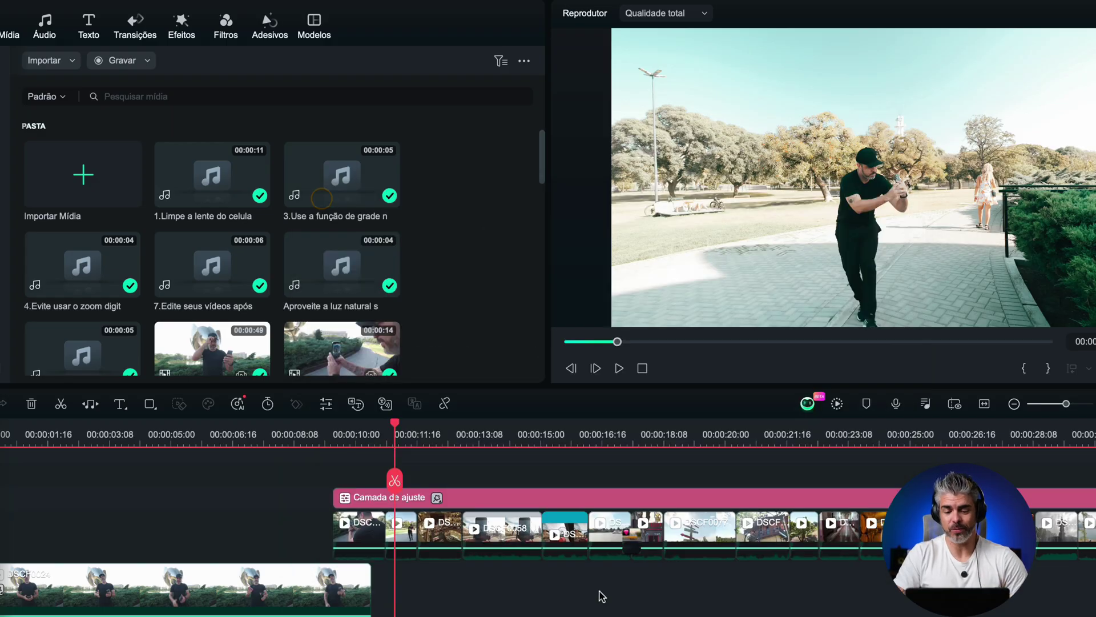
# Play the generated narration with its captions on the timeline from the start of the first caption clip
pyautogui.hscroll(5, 600, 595)
pyautogui.scroll(-3, 601, 595)
pyautogui.scroll(-2, 600, 596)
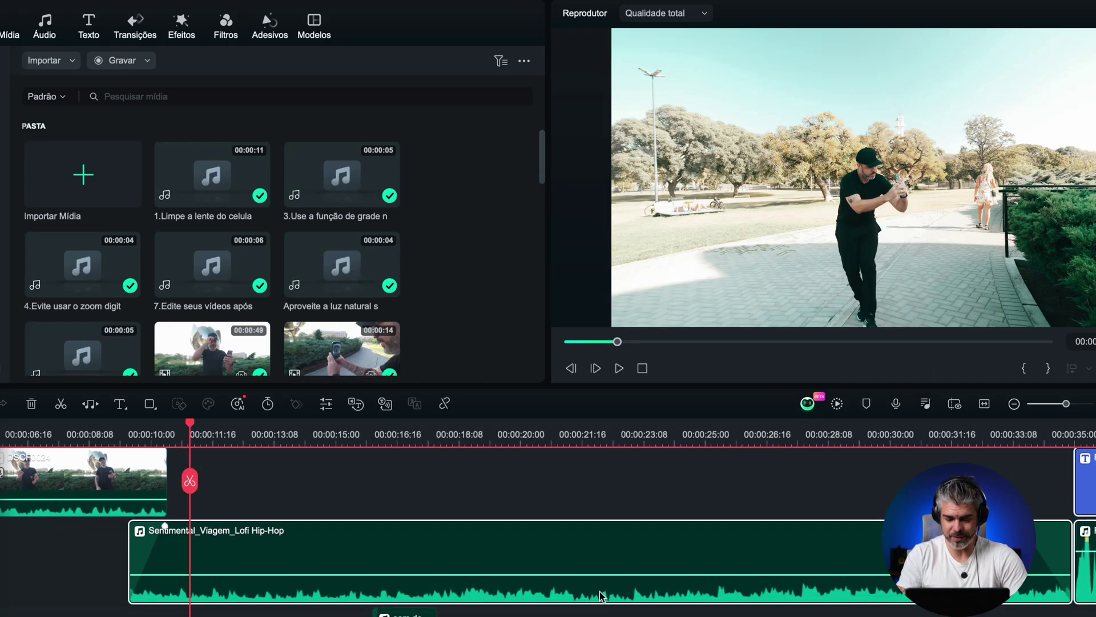
pyautogui.hotkey('shift', 'z')
pyautogui.scroll(2, 602, 597)
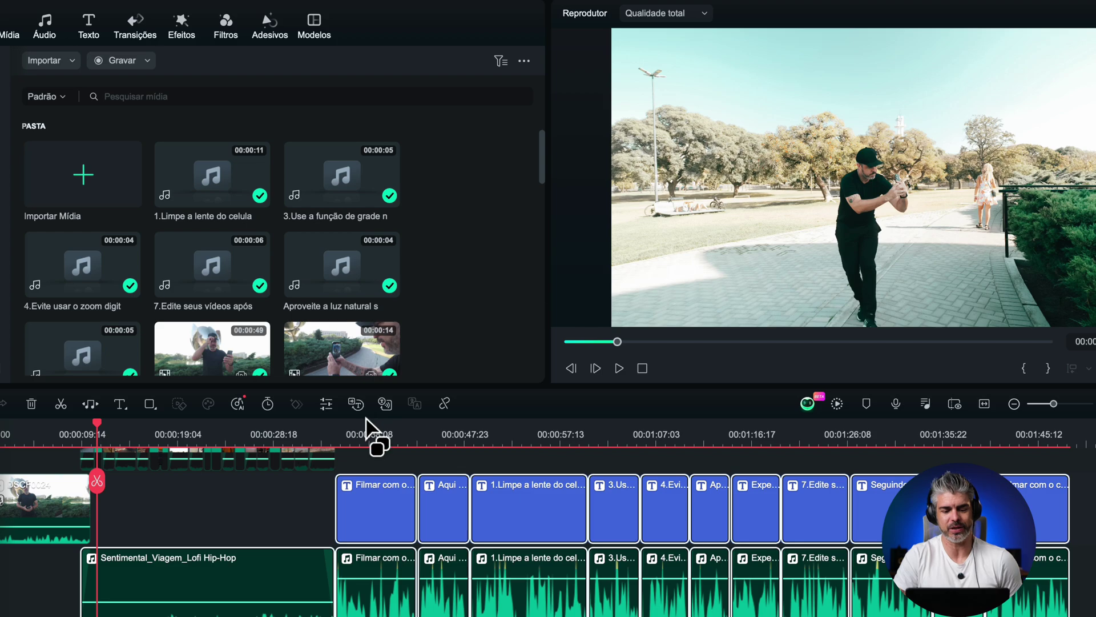
pyautogui.click(352, 433)
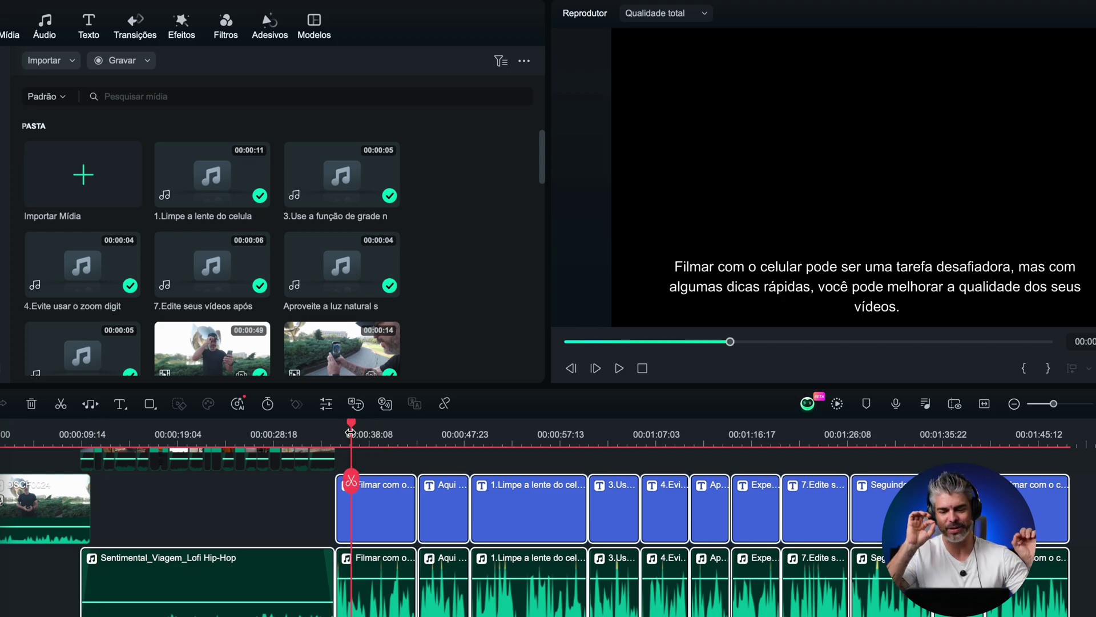
pyautogui.press('Up')
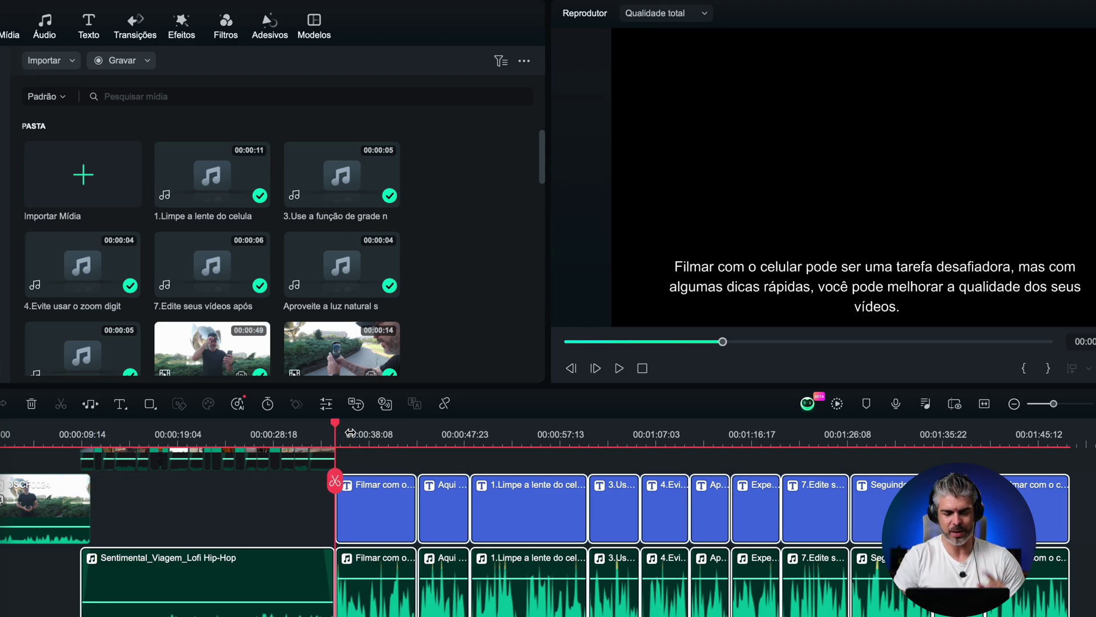
pyautogui.press('space')
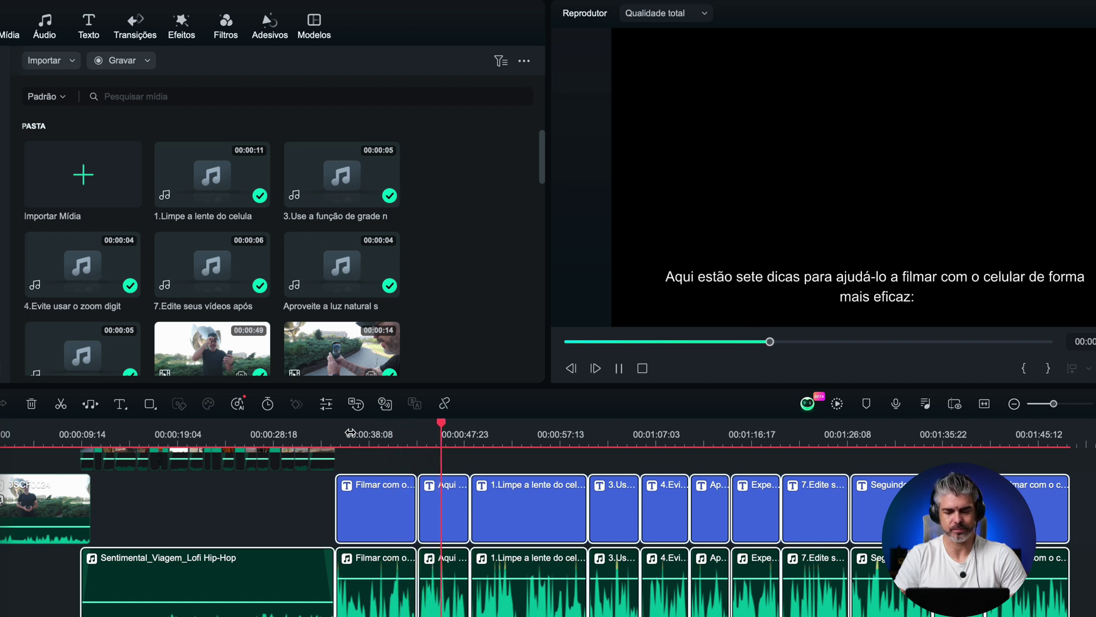
pyautogui.press('space')
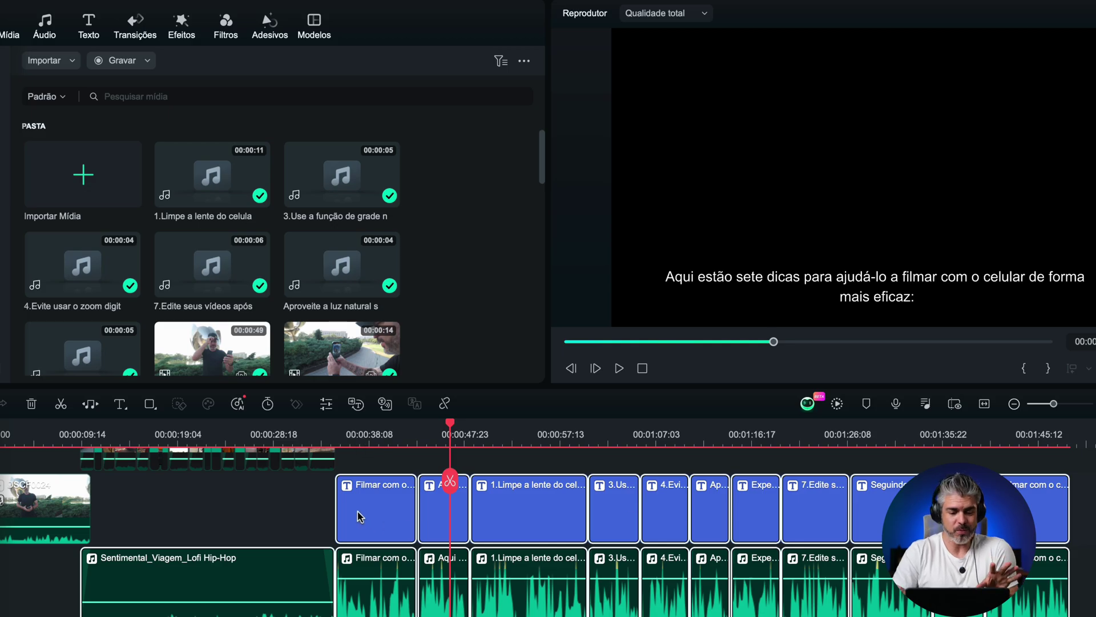
# Delete all the generated caption and narration clips from the timeline
pyautogui.moveTo(1081, 491); pyautogui.dragTo(347, 614)
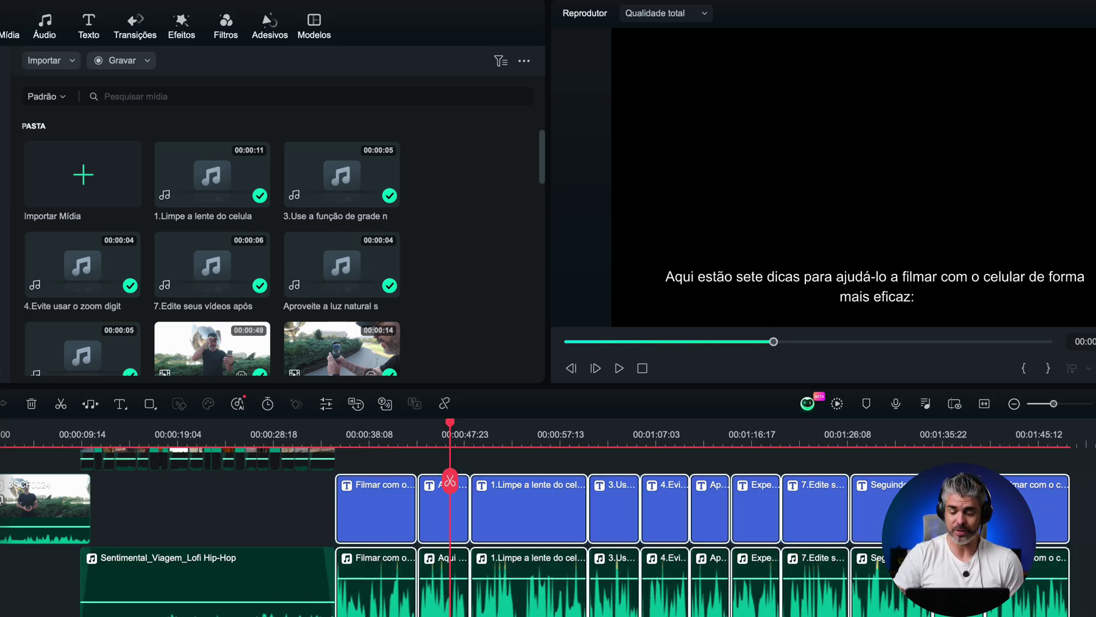
pyautogui.press('Delete')
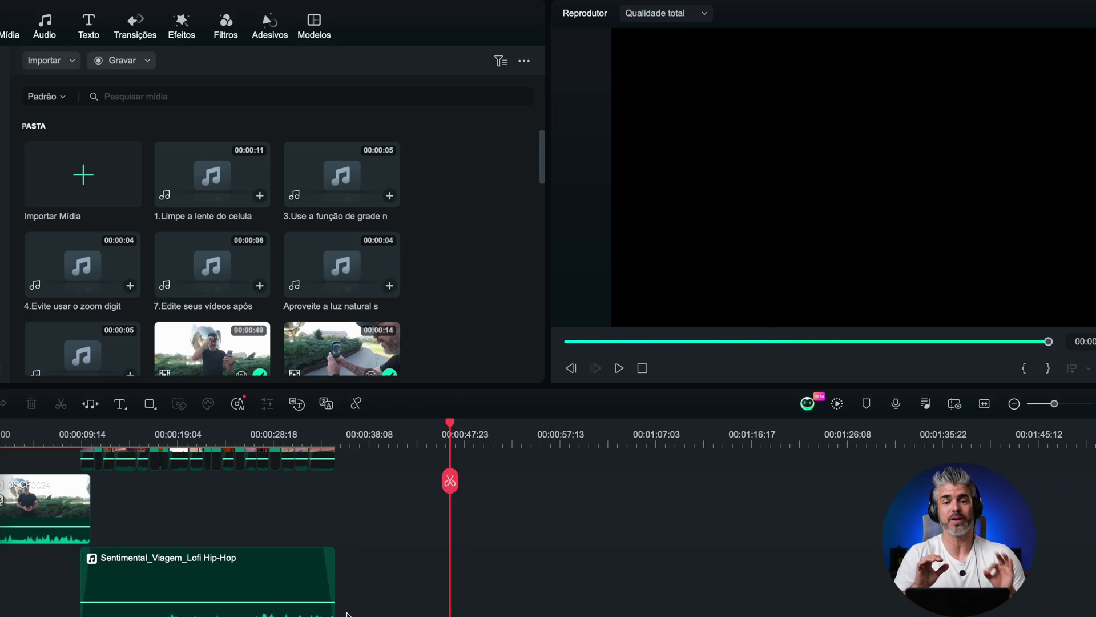
# Generate speech from a custom script beginning "Sempre que for usar o seu celular para filmar, segure firme e use seu corpo para fazer movimentos."
pyautogui.click(87, 435)
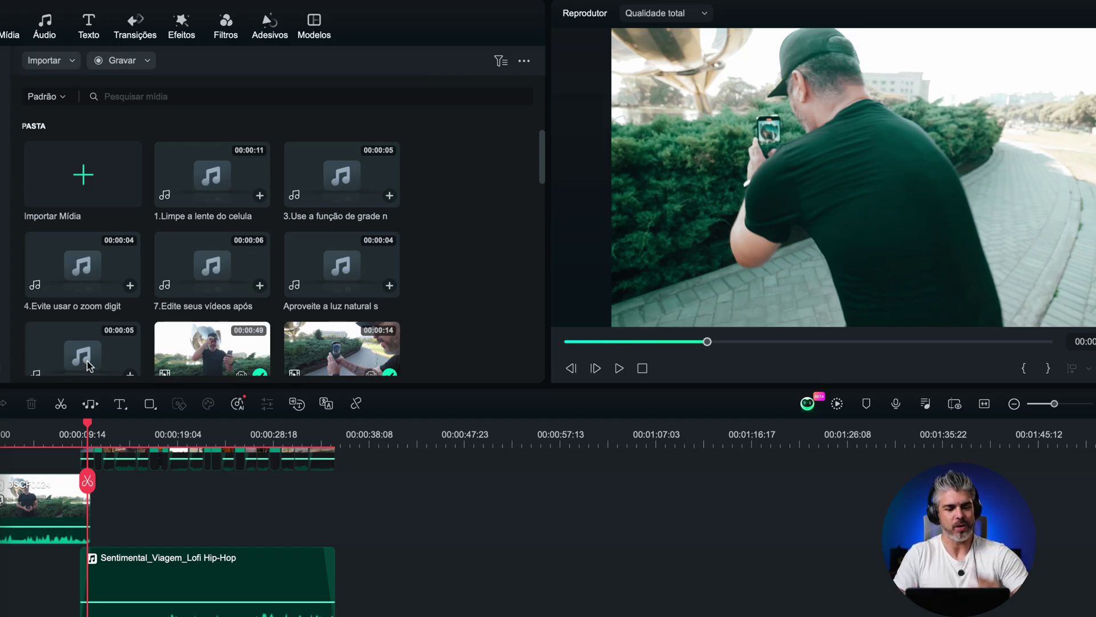
pyautogui.click(42, 28)
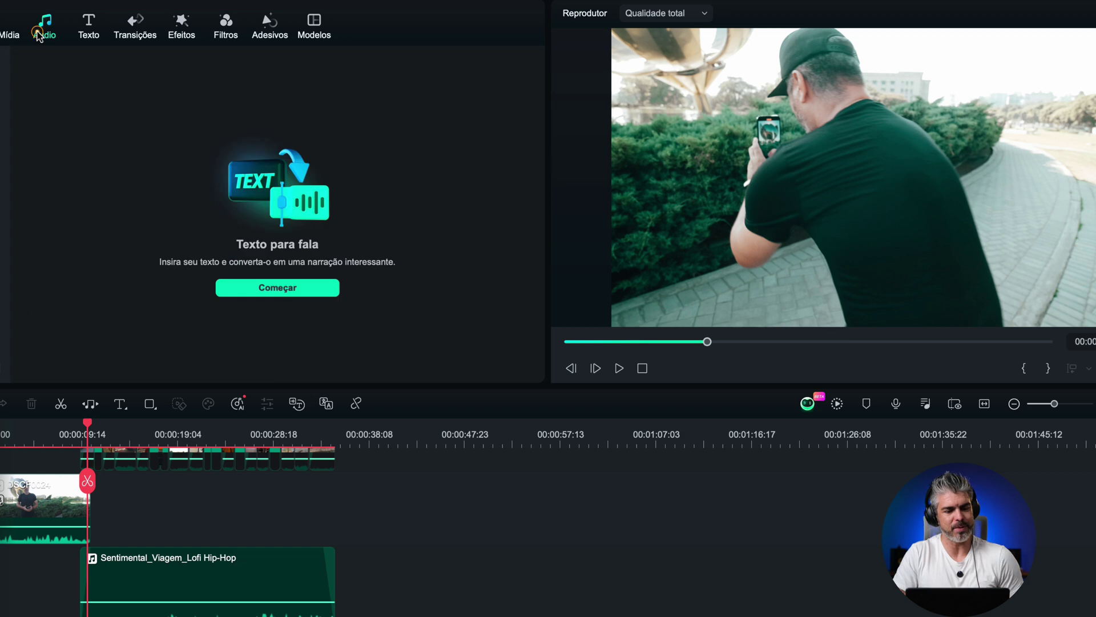
pyautogui.click(247, 293)
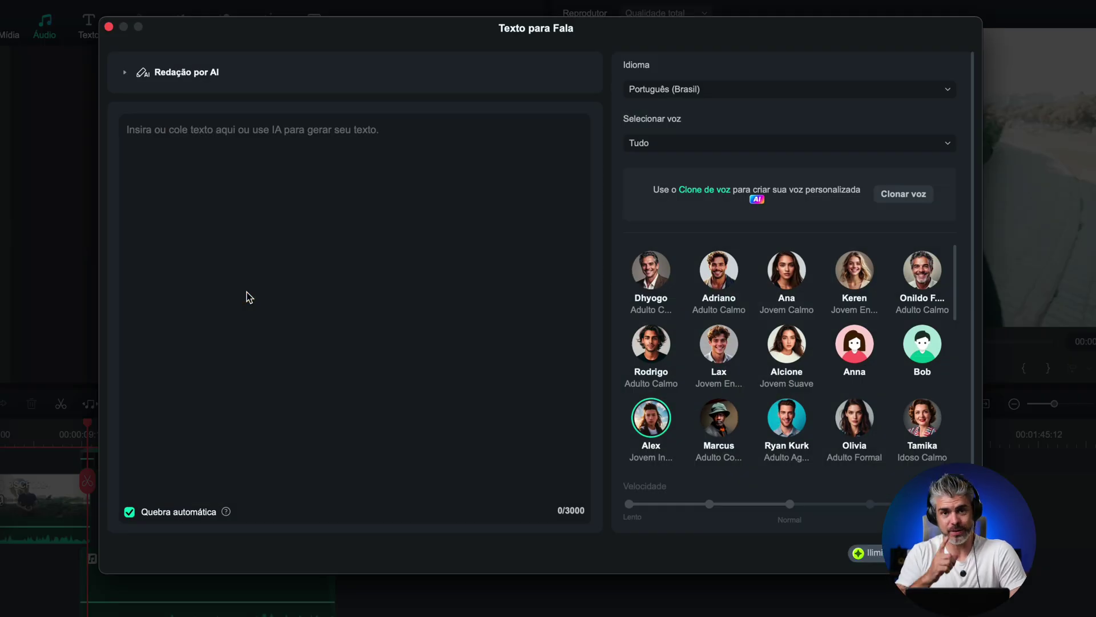
pyautogui.click(247, 292)
pyautogui.write('Sempre que for usar o seu celular para filmar, segure firme e use seu corpo  para fazer movimentos. Mas além disso, explore ângulos diferentes. Diversifique suas imagens para que você entregue sempre o melhor para a sua audiência. Lembre-se que em um vídeo de viagem, você deve passar a sensação de como era estar lá naquele lugar, naquele momento.')
pyautogui.moveTo(679, 430)
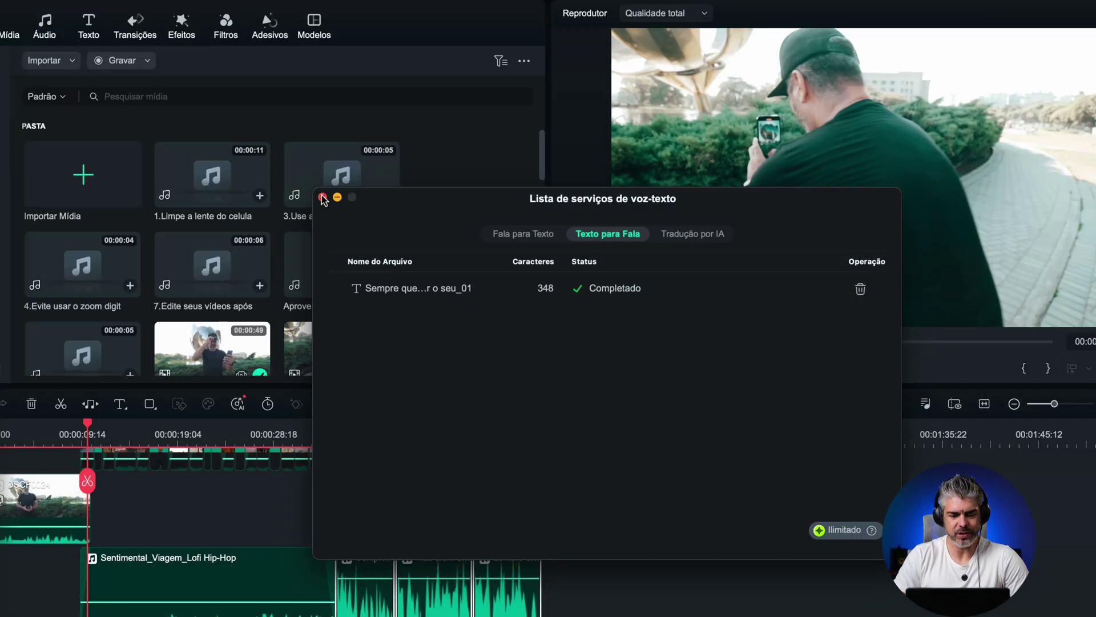
pyautogui.click(322, 196)
pyautogui.scroll(-1, 640, 557)
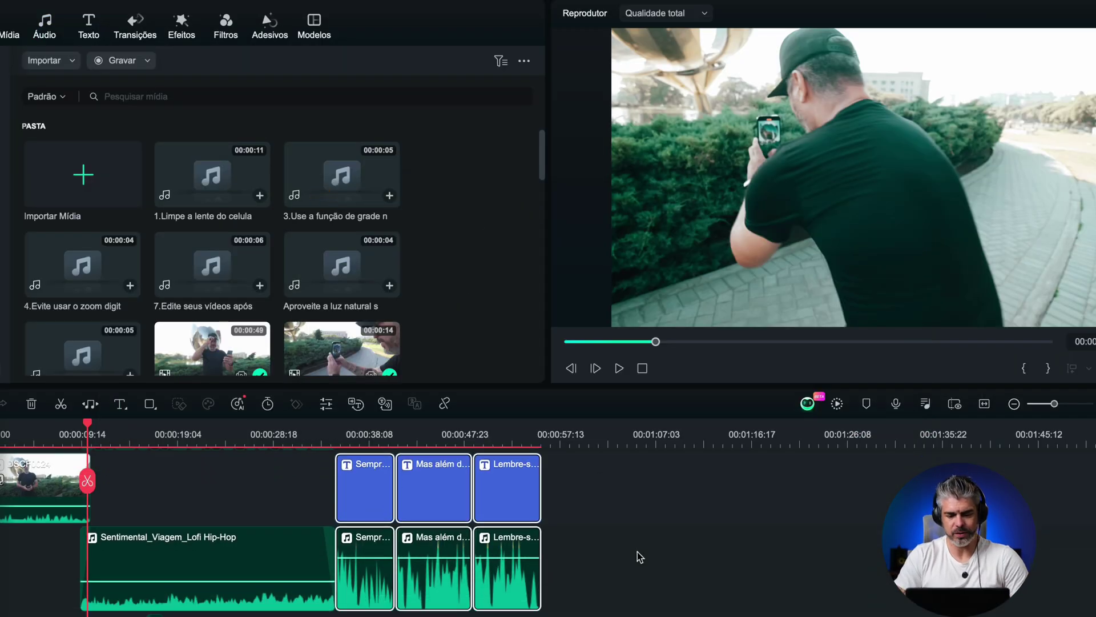
# Preview the first two generated captions and delete all three caption clips, leaving the narration audio in place
pyautogui.click(364, 432)
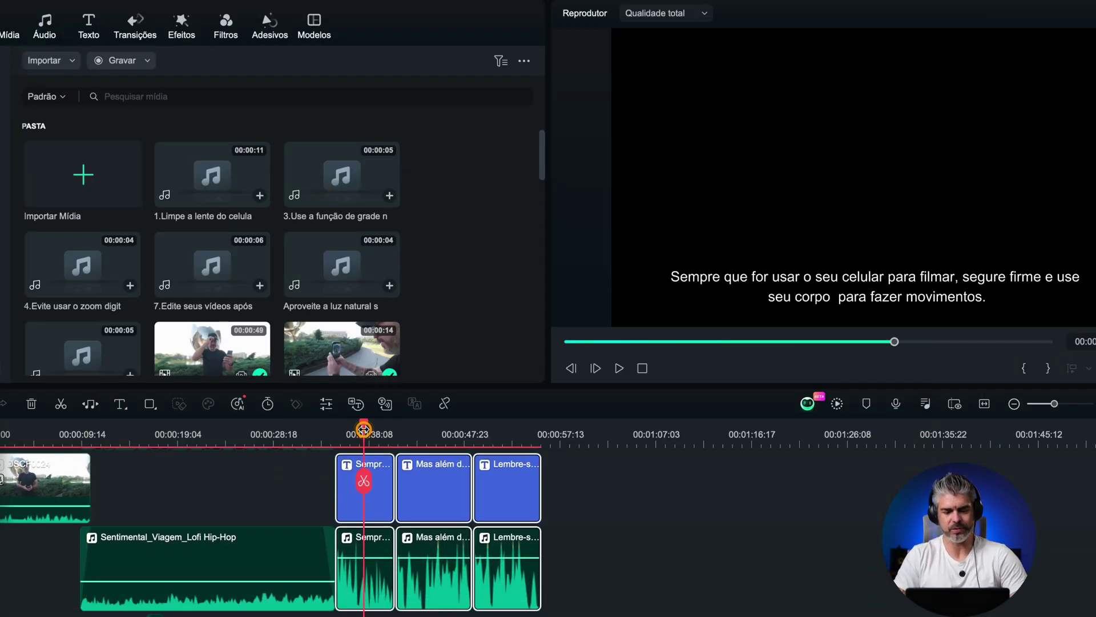
pyautogui.click(433, 437)
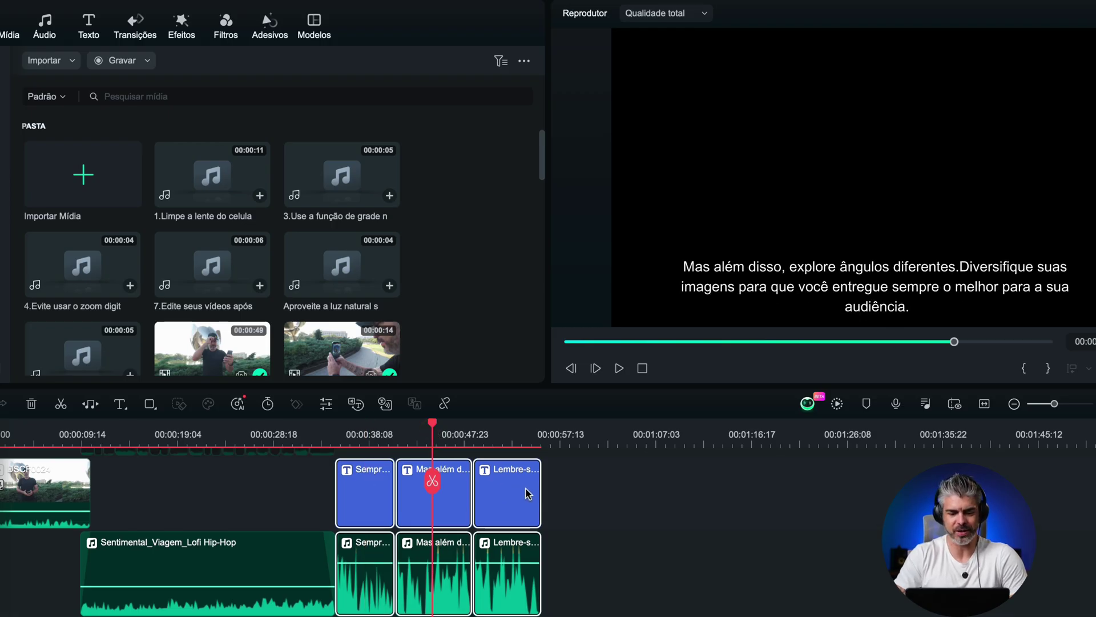
pyautogui.moveTo(575, 499); pyautogui.dragTo(314, 483)
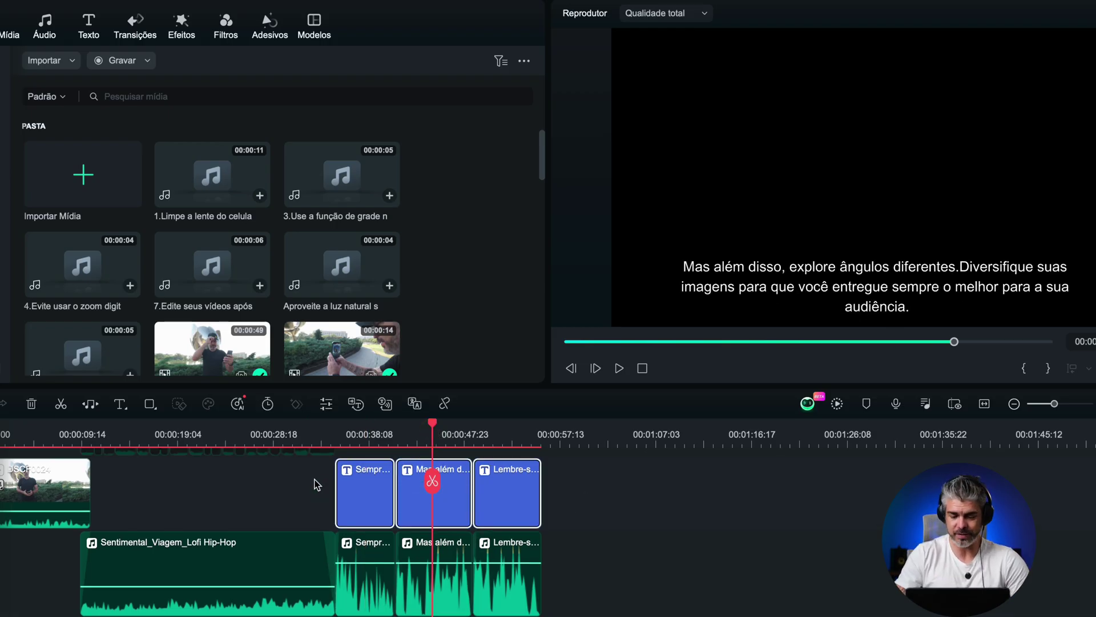
pyautogui.press('Delete')
# Move the three narration clips to the Áudio 3 track, starting at about 11 seconds, and play them with the montage from 00:00:09:21
pyautogui.scroll(-3, 471, 600)
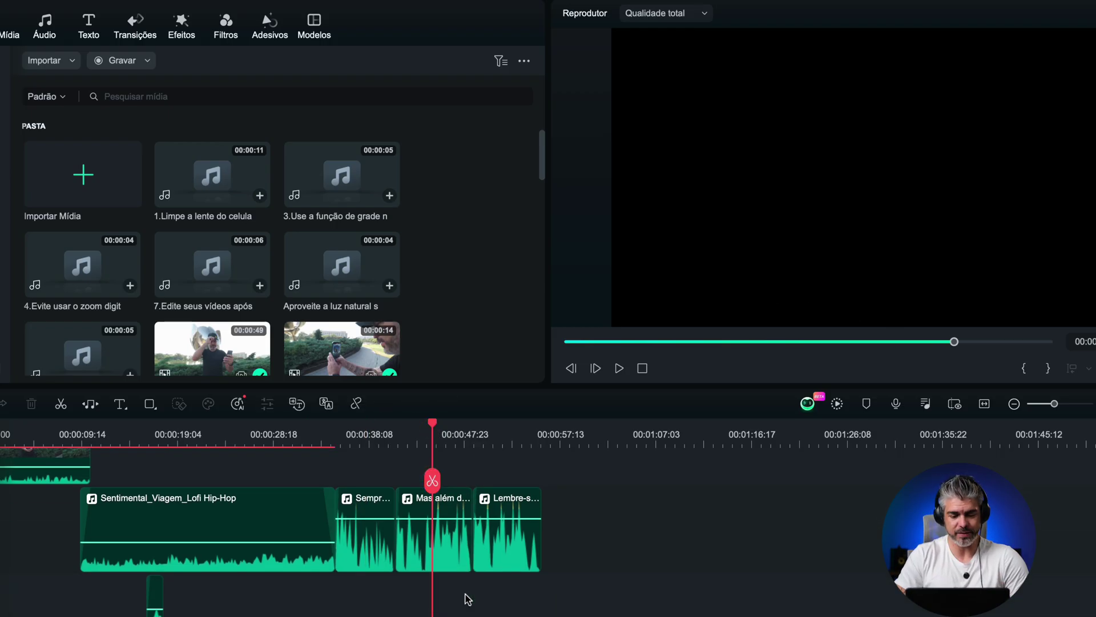
pyautogui.moveTo(626, 524); pyautogui.dragTo(120, 616)
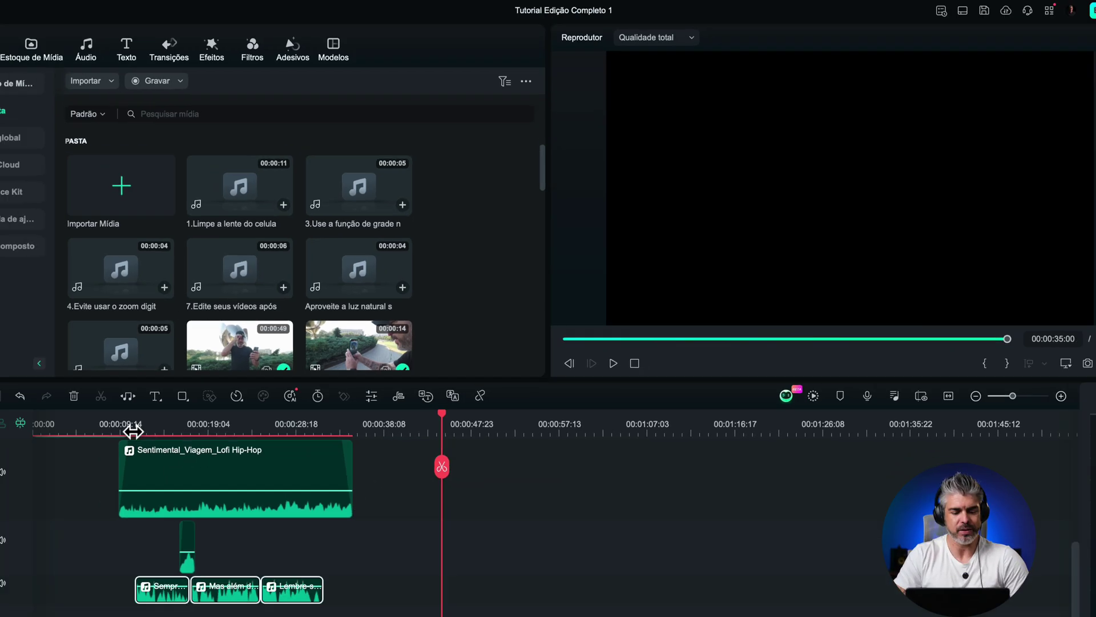
pyautogui.click(85, 430)
pyautogui.press('super+equal')
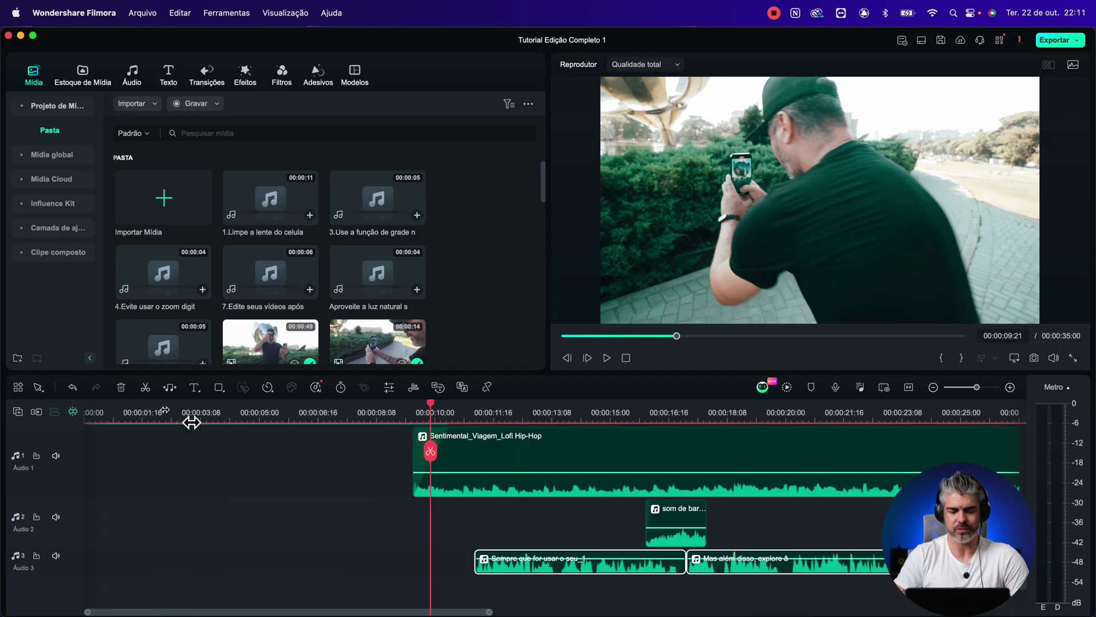
pyautogui.press('space')
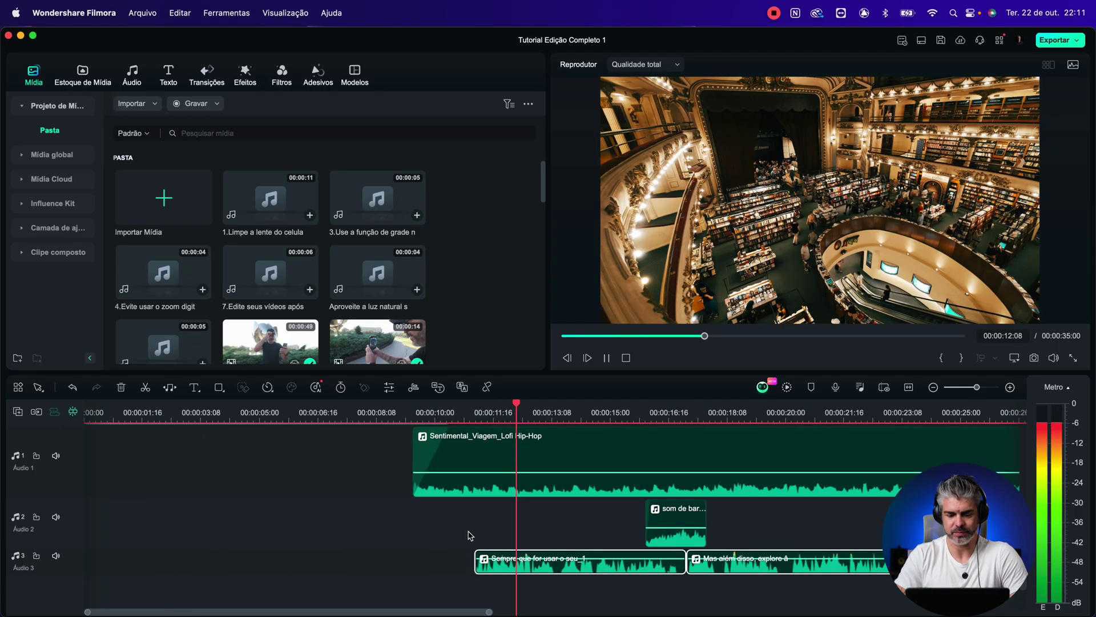
pyautogui.press('space')
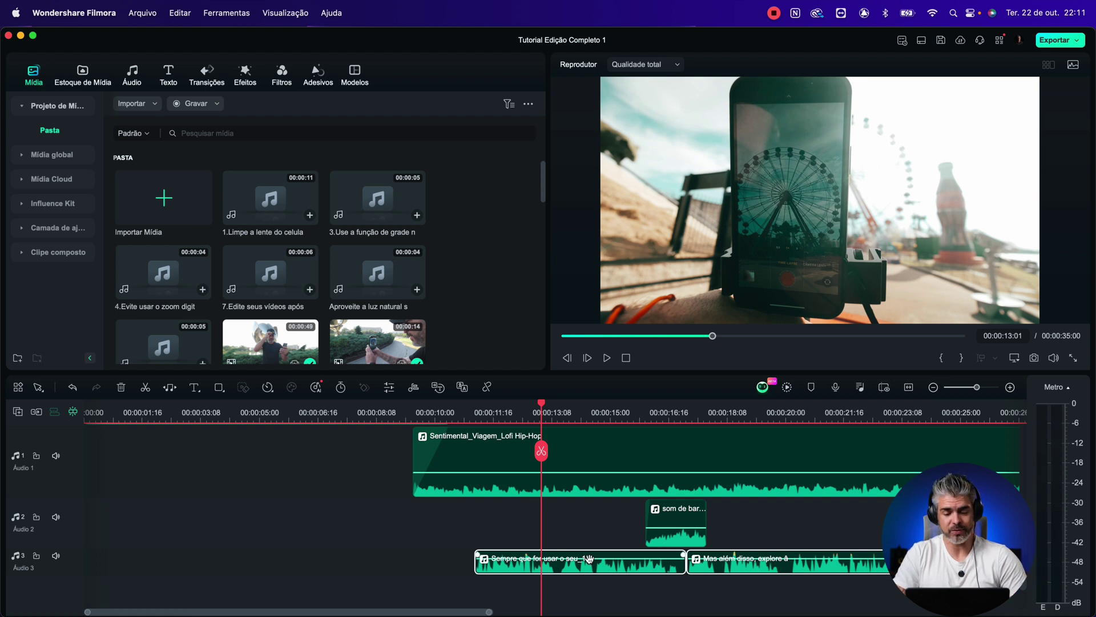
# Lower the volume of each of the three narration clips on Áudio 3, playing the montage to check the balance
pyautogui.moveTo(589, 558)
pyautogui.mouseDown()
pyautogui.moveTo(619, 565)
pyautogui.moveTo(590, 562)
pyautogui.mouseUp()
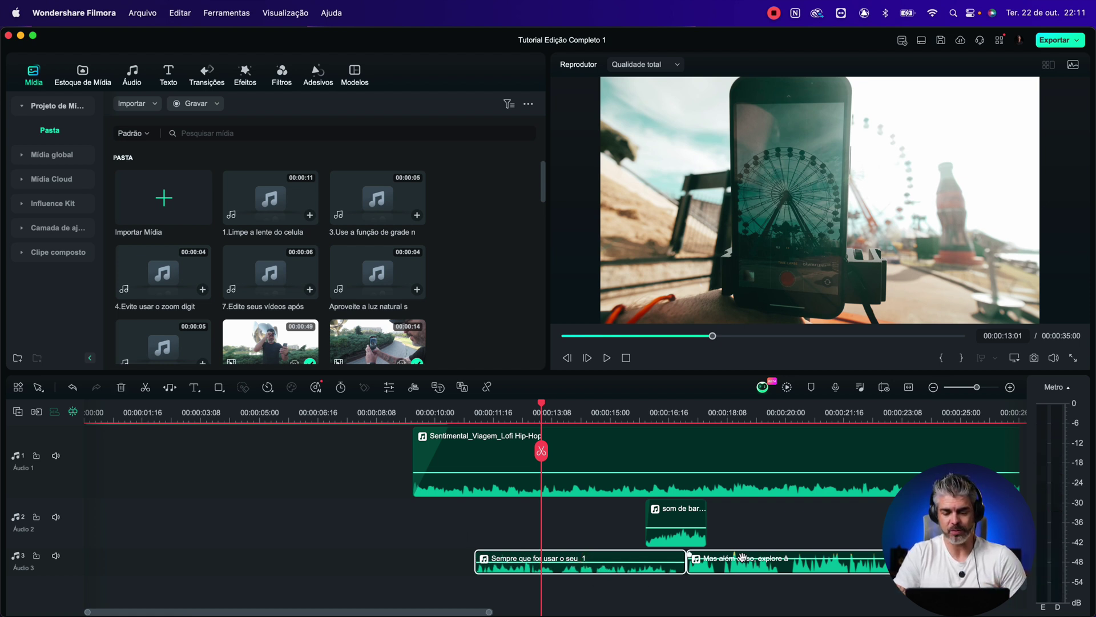
pyautogui.moveTo(745, 558); pyautogui.dragTo(744, 562)
pyautogui.press('space')
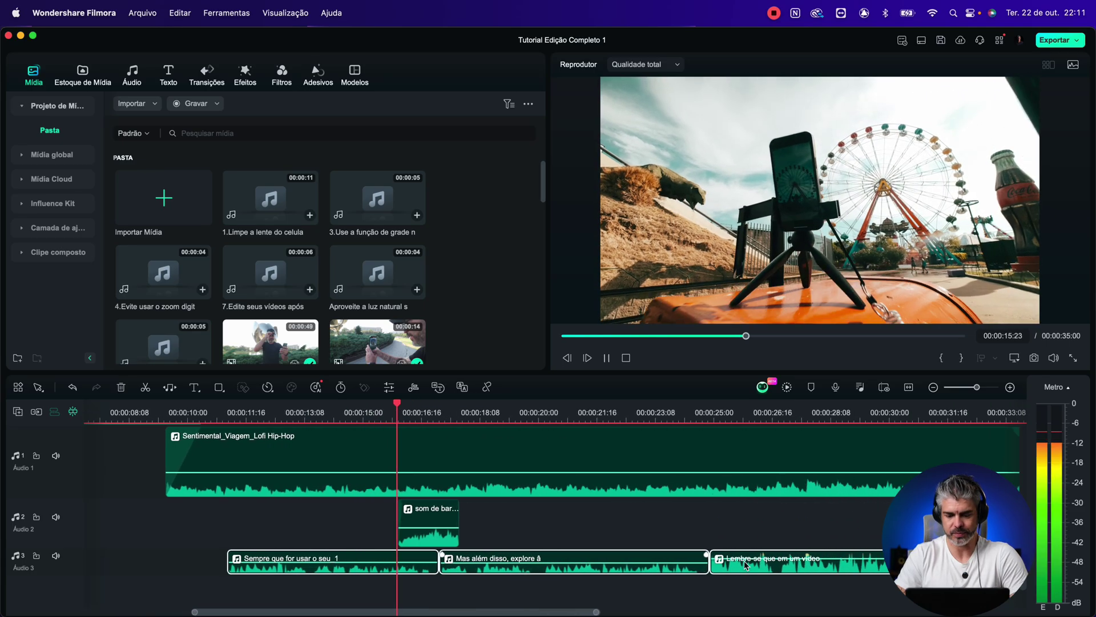
pyautogui.moveTo(833, 558); pyautogui.dragTo(831, 562)
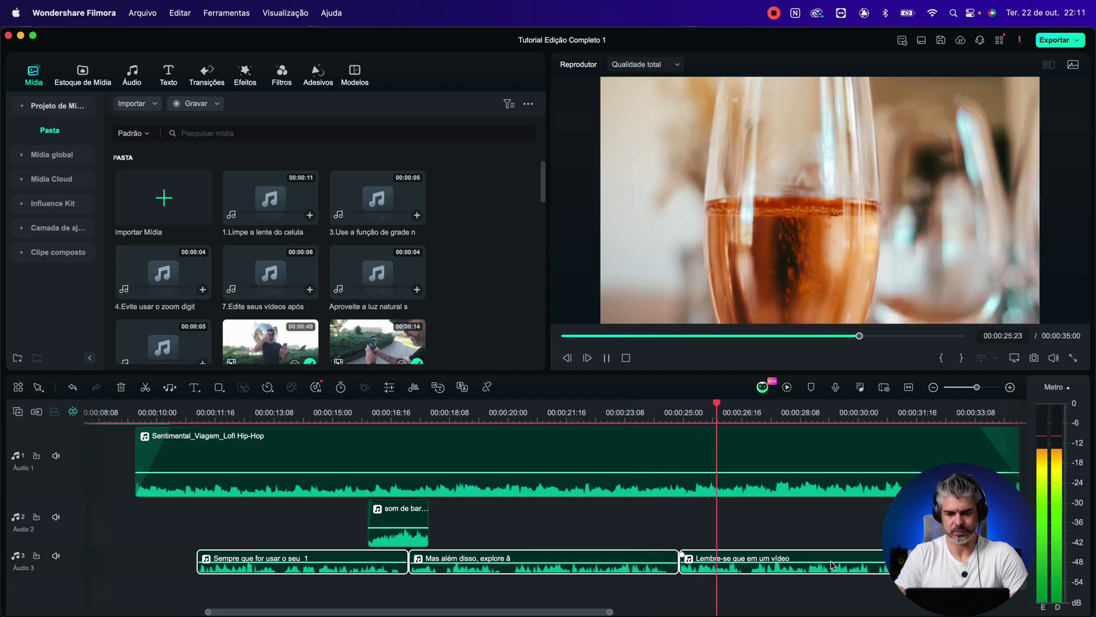
pyautogui.hscroll(3, 832, 565)
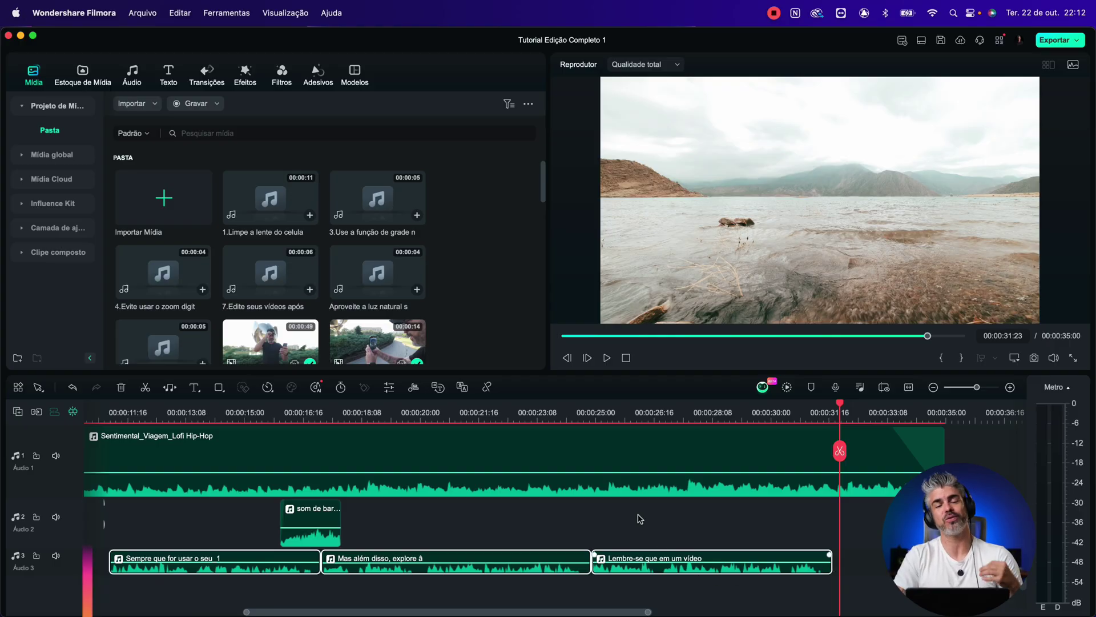
# Browse the transition categories Tendência, Básico, Zoom, Desfoque, Dissolver and Luz, returning to Tendência
pyautogui.scroll(2, 642, 519)
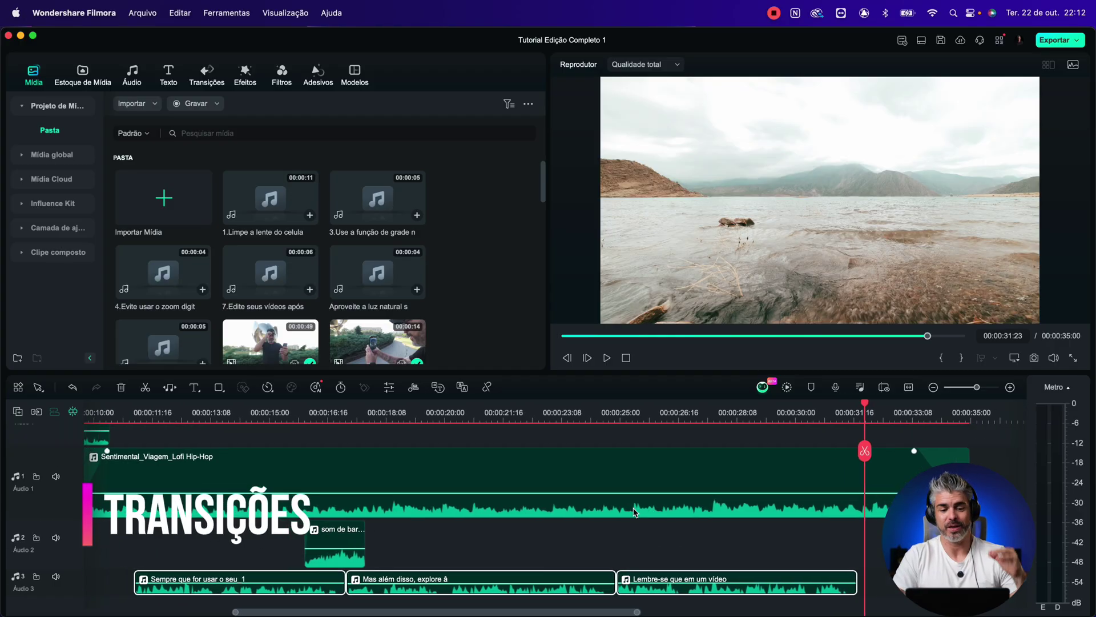
pyautogui.click(207, 71)
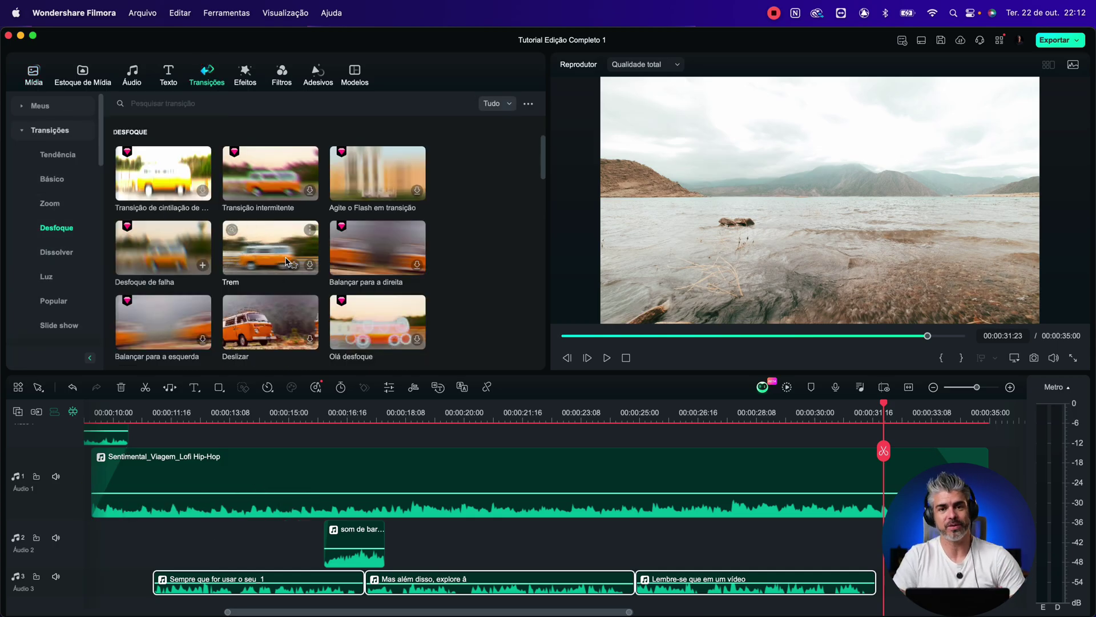
pyautogui.scroll(4, 282, 268)
pyautogui.scroll(-6, 286, 261)
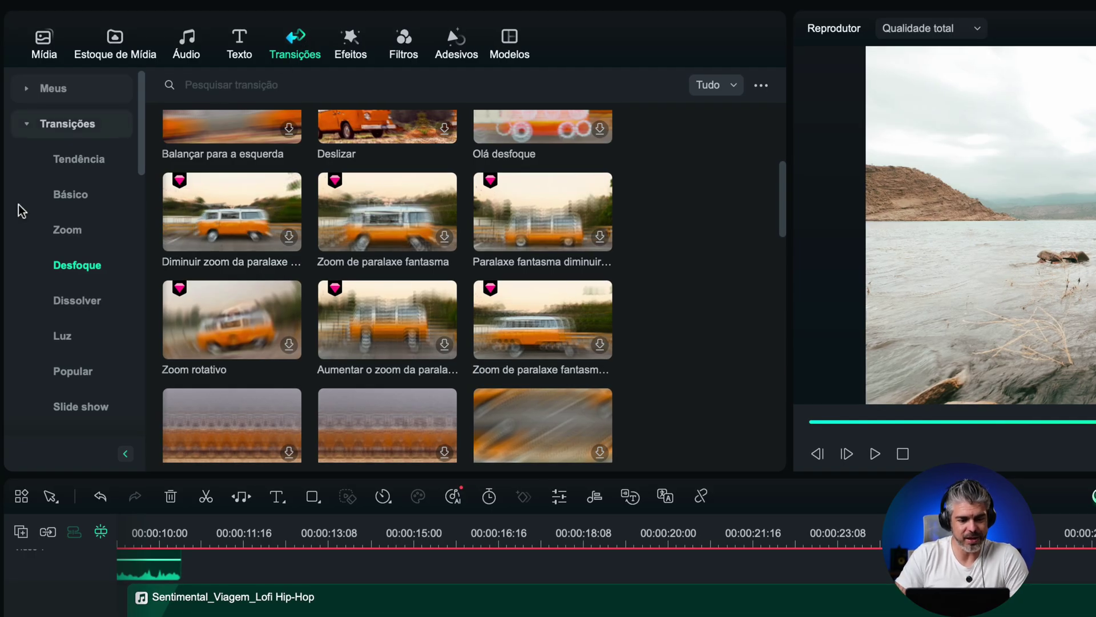
pyautogui.click(67, 154)
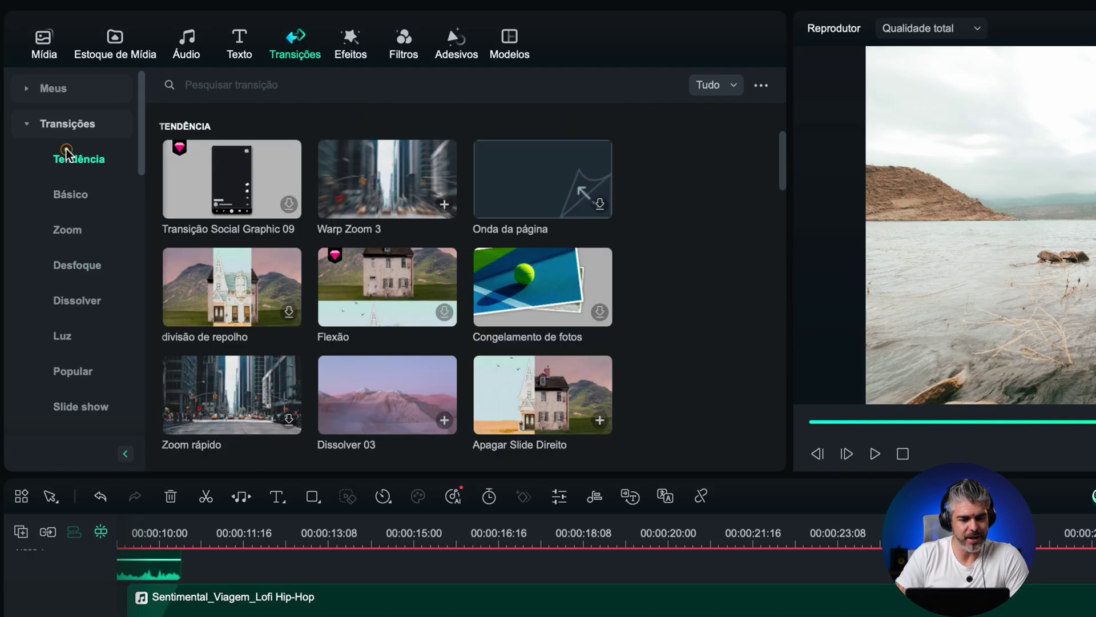
pyautogui.click(66, 190)
pyautogui.click(67, 226)
pyautogui.click(68, 261)
pyautogui.click(67, 296)
pyautogui.click(64, 334)
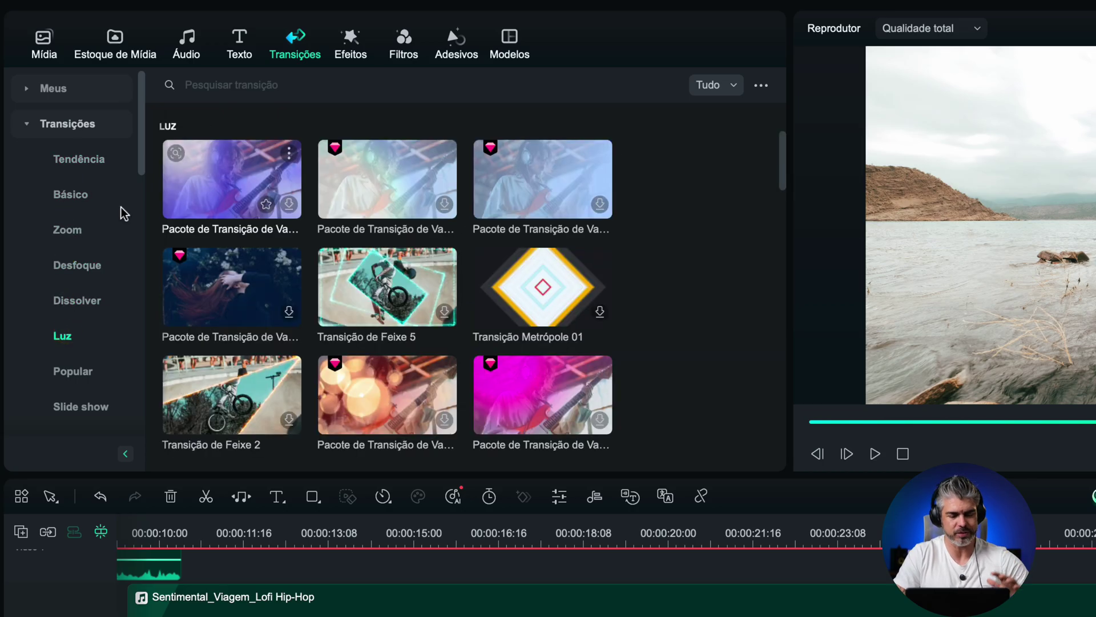
pyautogui.click(68, 154)
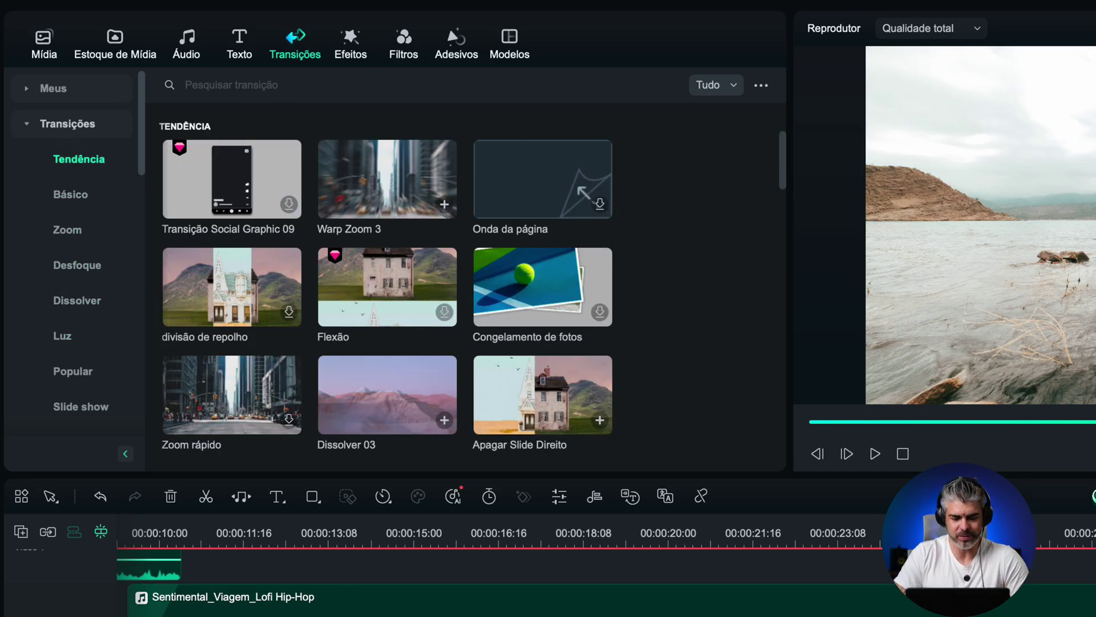
# Download the Zoom rápido transition and apply it at the cut just before clip DSCF0054 on the Vídeo 2 track
pyautogui.scroll(4, 491, 583)
pyautogui.scroll(1, 491, 583)
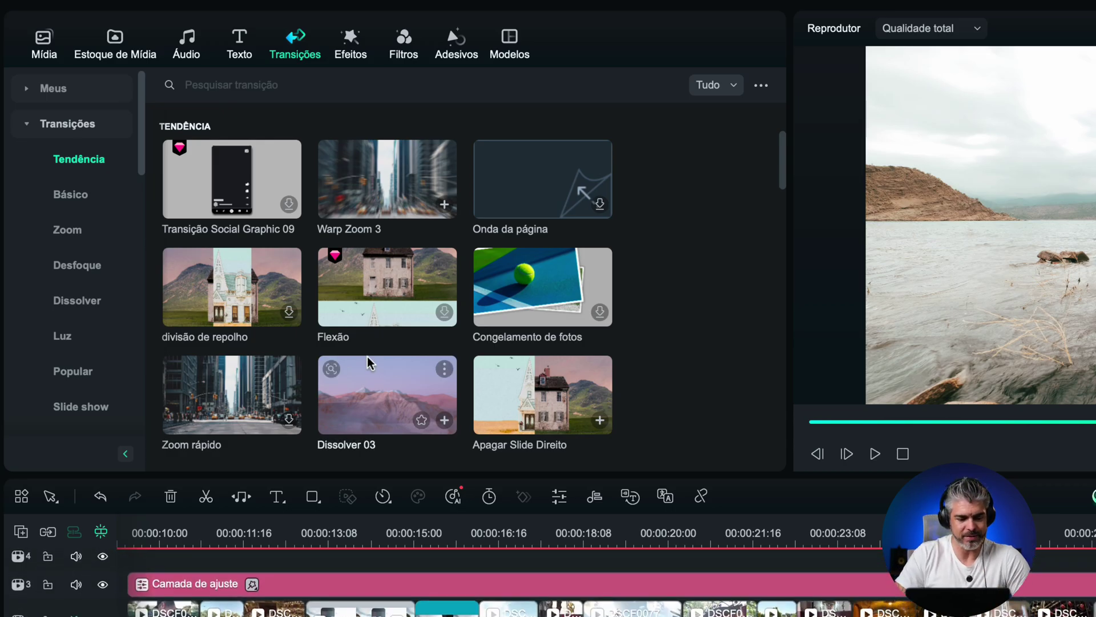
pyautogui.click(231, 401)
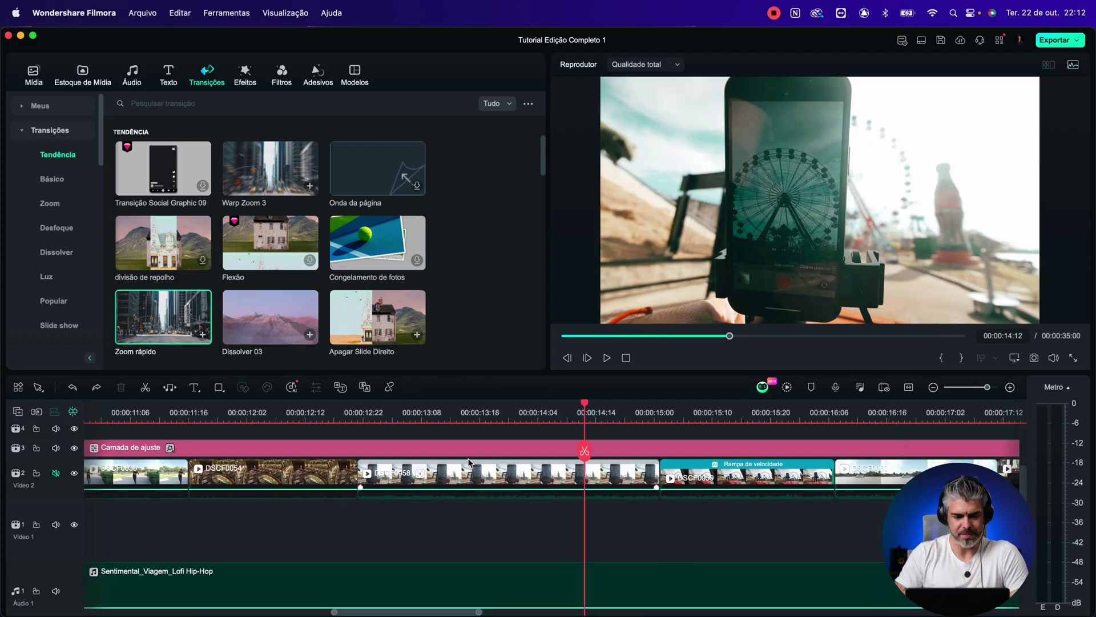
pyautogui.hscroll(-5, 468, 463)
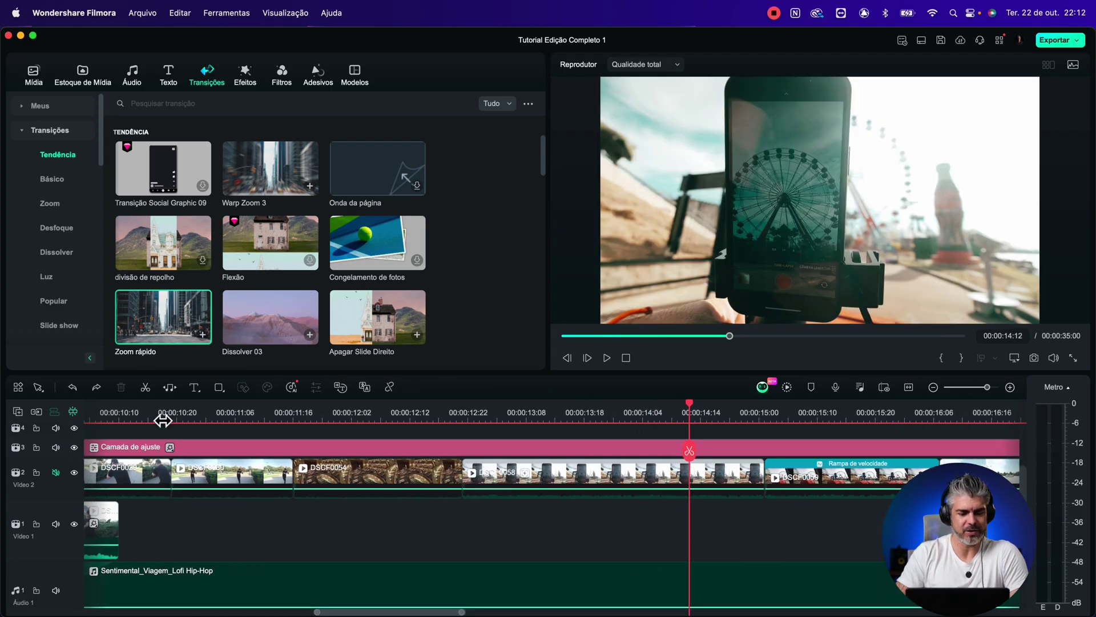
pyautogui.moveTo(170, 329); pyautogui.dragTo(264, 467)
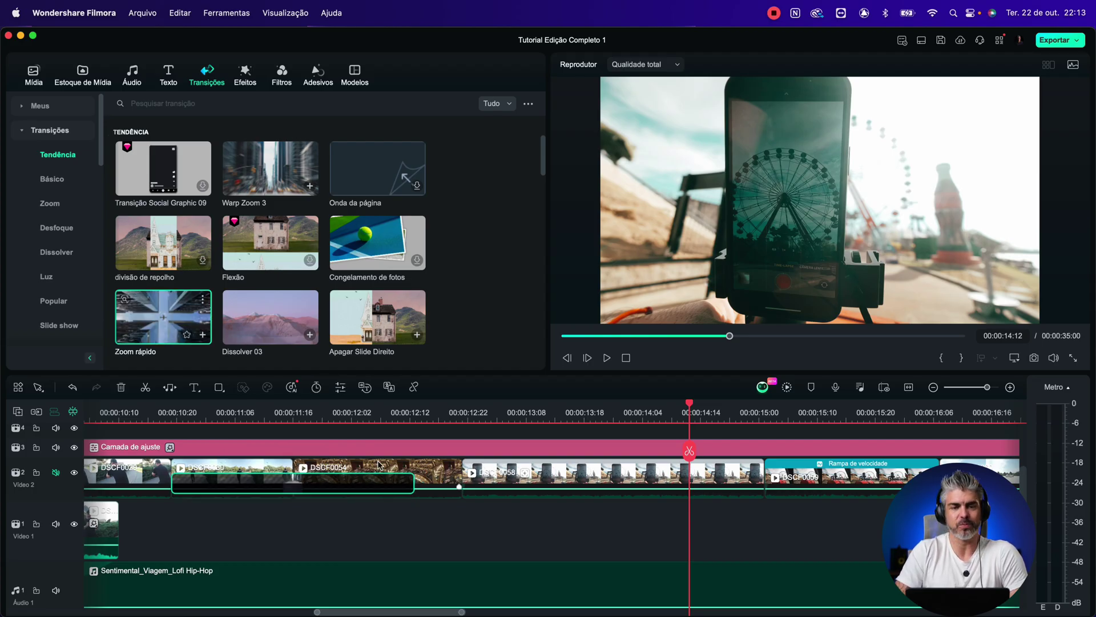
# Shorten the Zoom rápido transition so it only spans the frames around the cut, and preview it from 00:00:11:05
pyautogui.moveTo(412, 479); pyautogui.dragTo(330, 475)
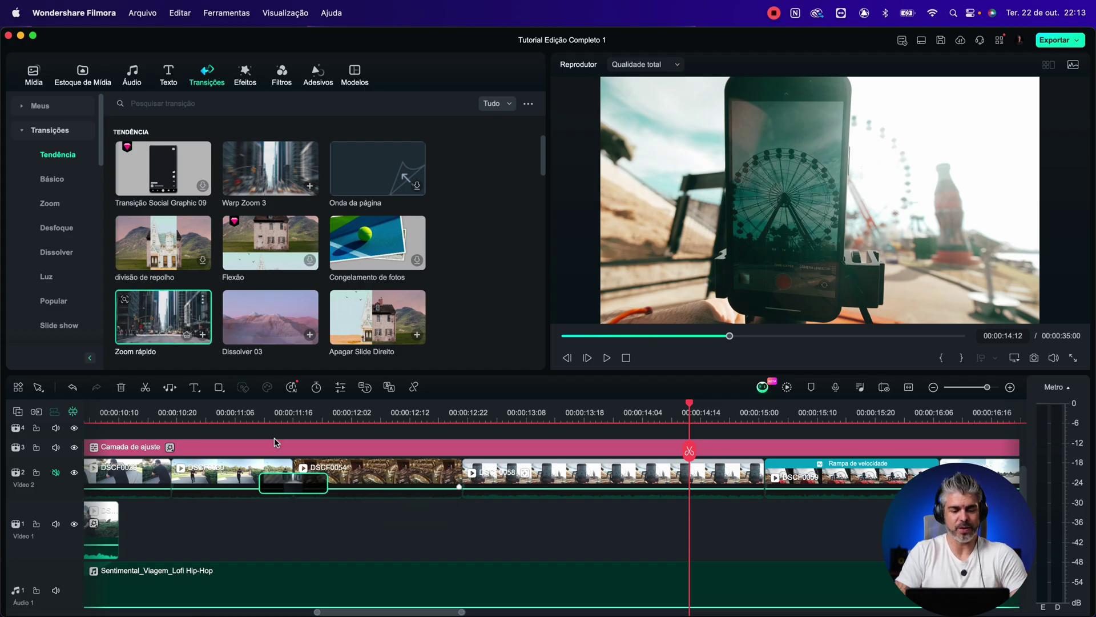
pyautogui.click(231, 416)
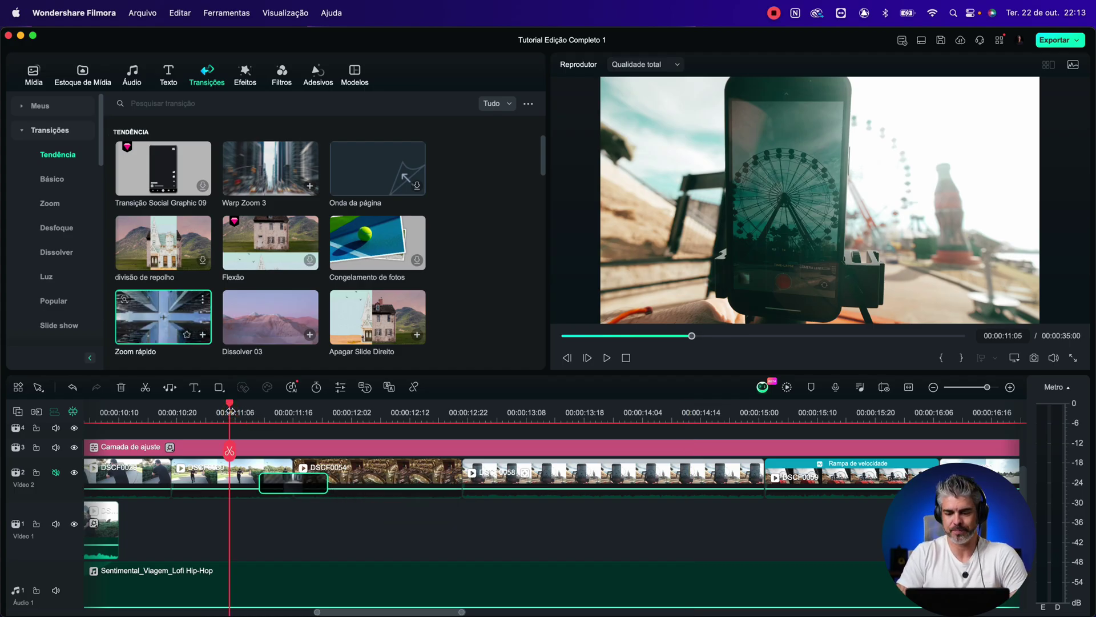
pyautogui.press('space')
pyautogui.press('space')
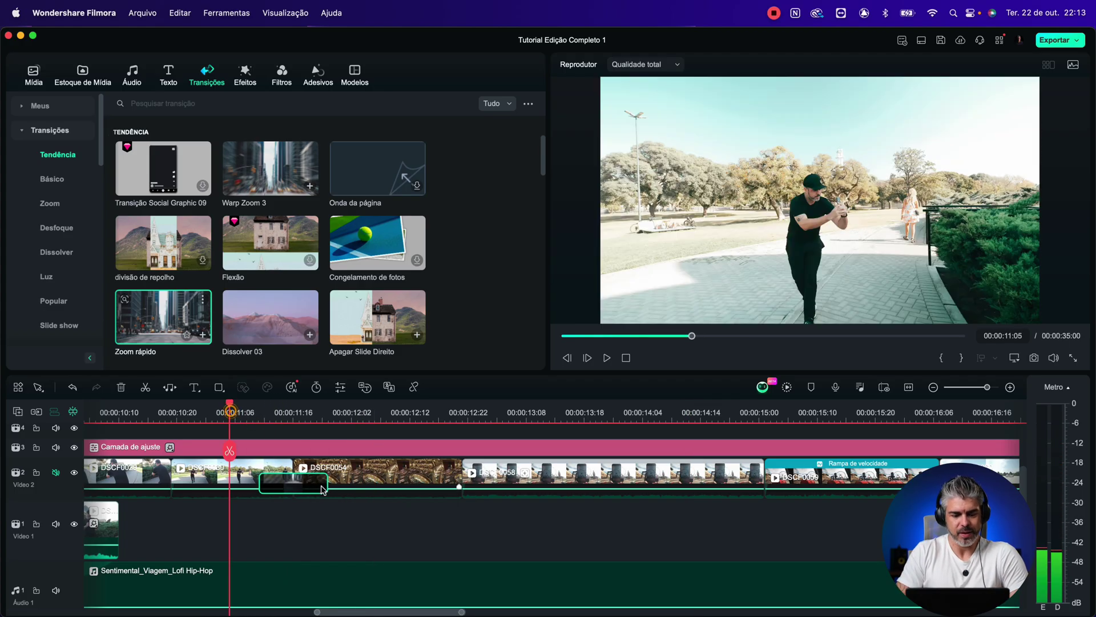
# Lengthen the Zoom rápido transition slightly and play it from 00:00:10:21
pyautogui.click(335, 487)
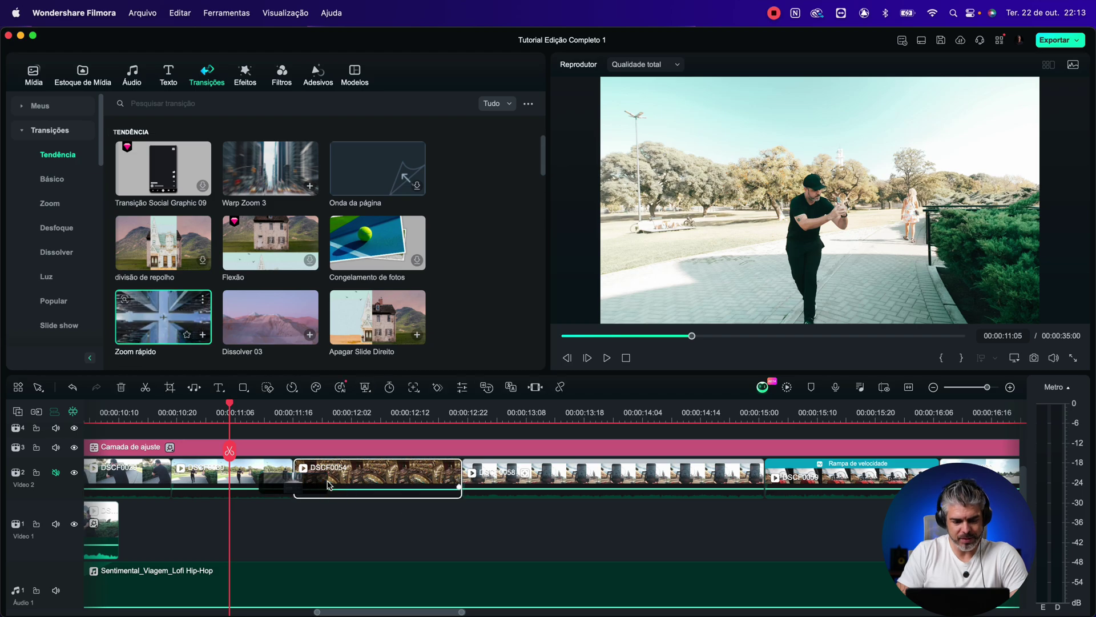
pyautogui.moveTo(334, 489); pyautogui.dragTo(339, 487)
pyautogui.click(185, 420)
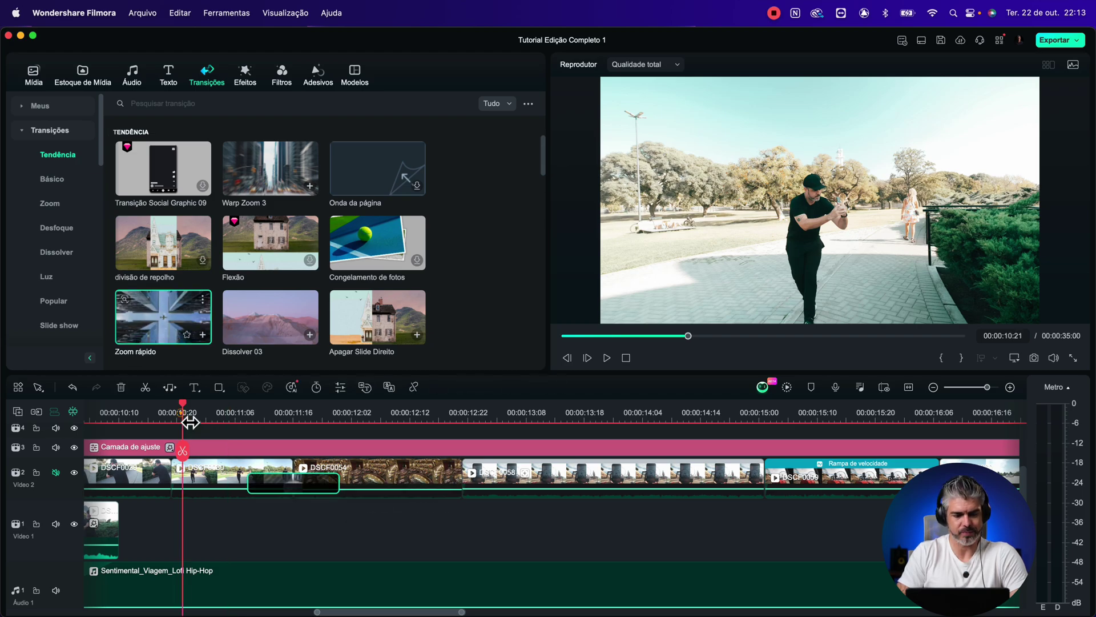
pyautogui.press('space')
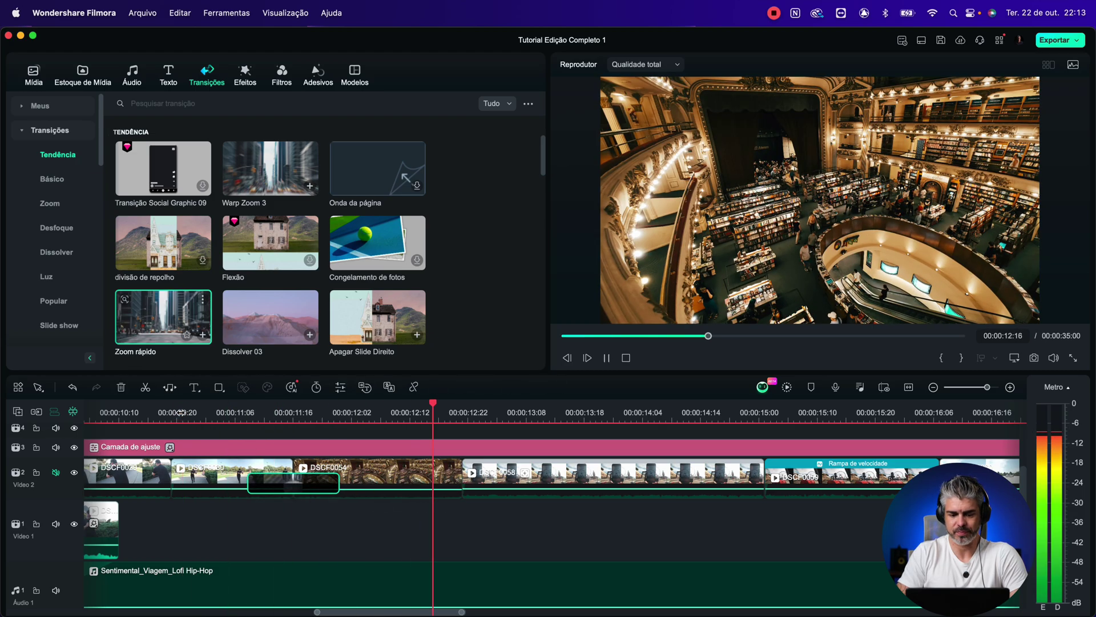
pyautogui.press('space')
pyautogui.press('space')
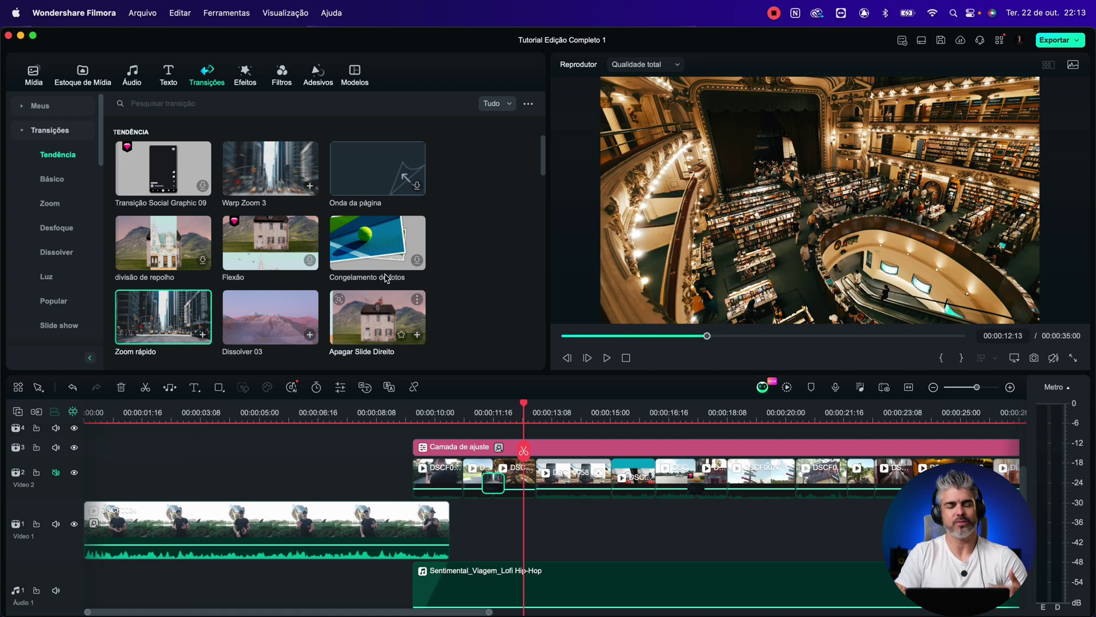
# Download the second "Pacote de Transição" from the Luz category and apply it at the cut following the signpost clip
pyautogui.scroll(-1, 387, 278)
pyautogui.scroll(-2, 386, 279)
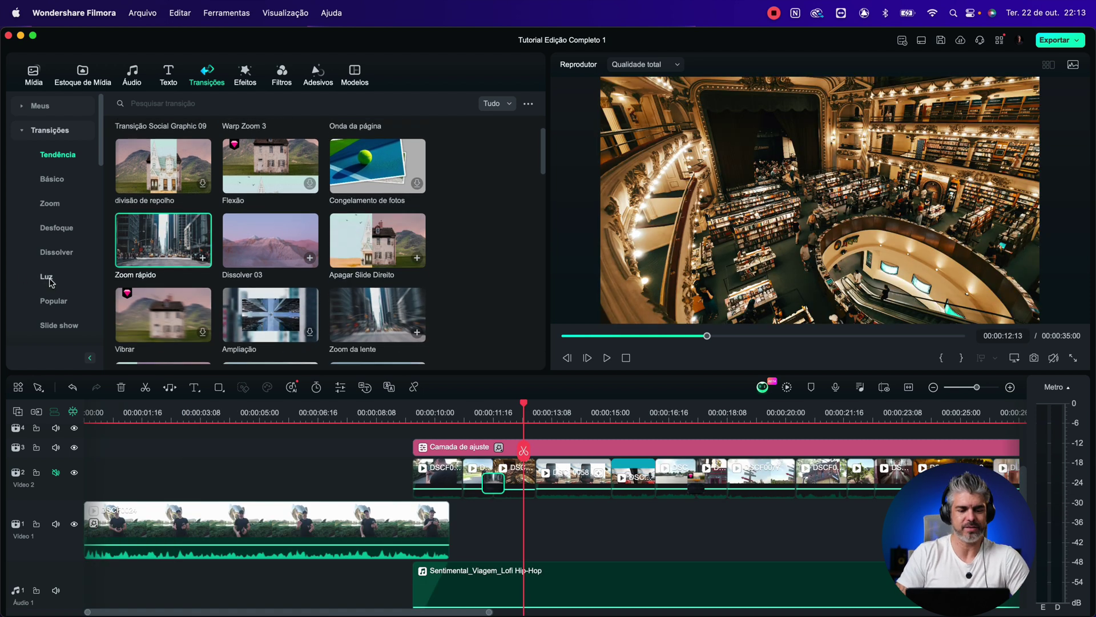
pyautogui.click(50, 280)
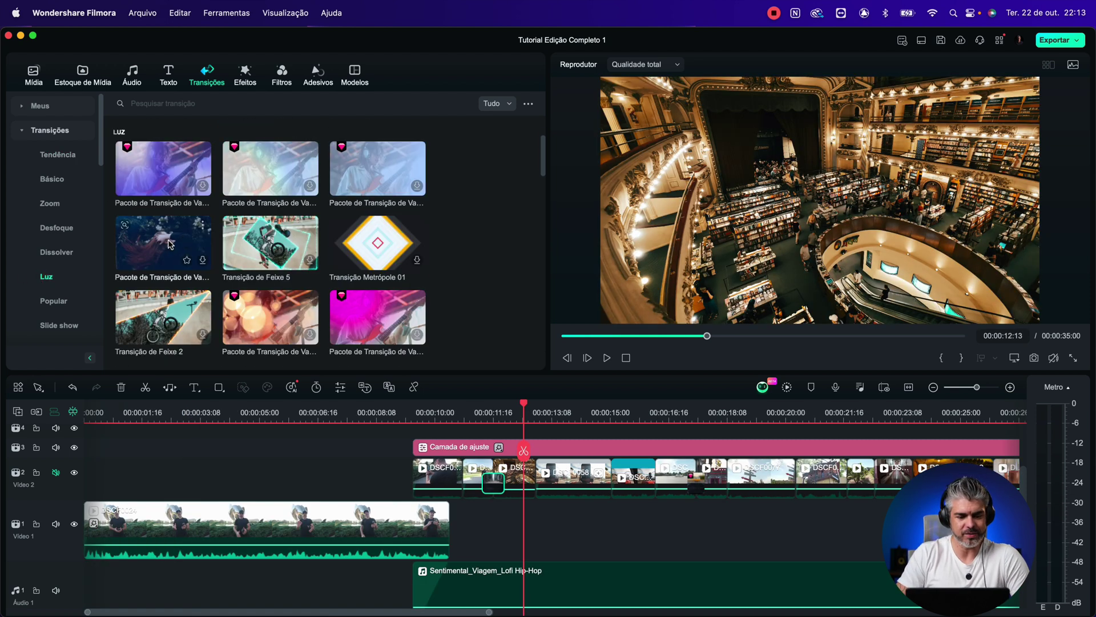
pyautogui.moveTo(170, 244); pyautogui.dragTo(563, 402)
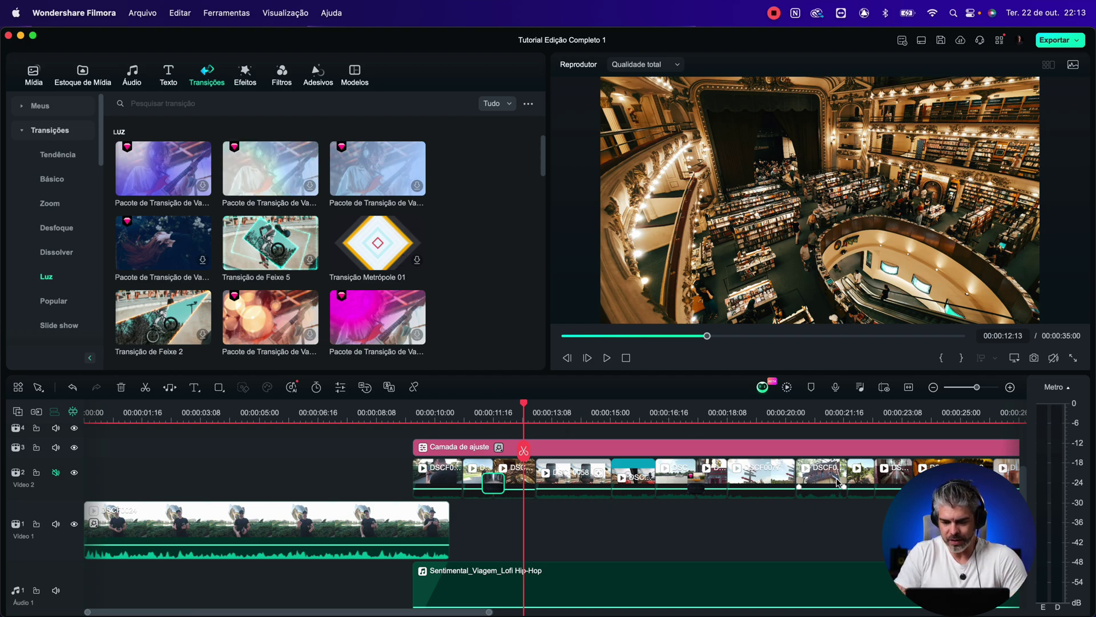
pyautogui.moveTo(257, 165); pyautogui.dragTo(790, 487)
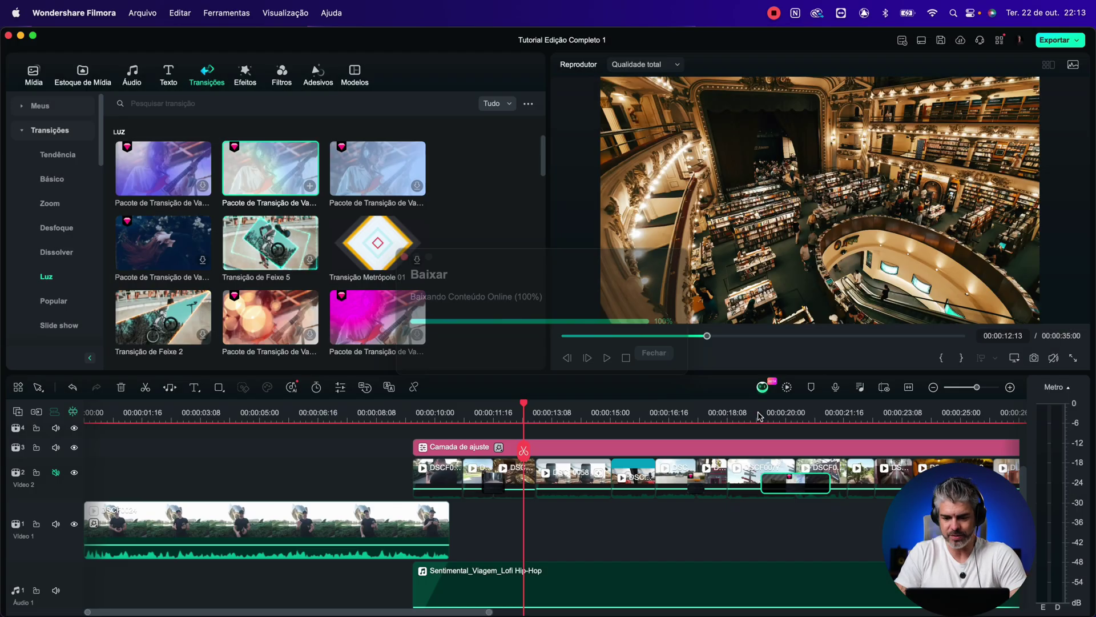
# Play the light transition after the signpost clip from 00:00:19:06, then replay it from the same point
pyautogui.click(759, 416)
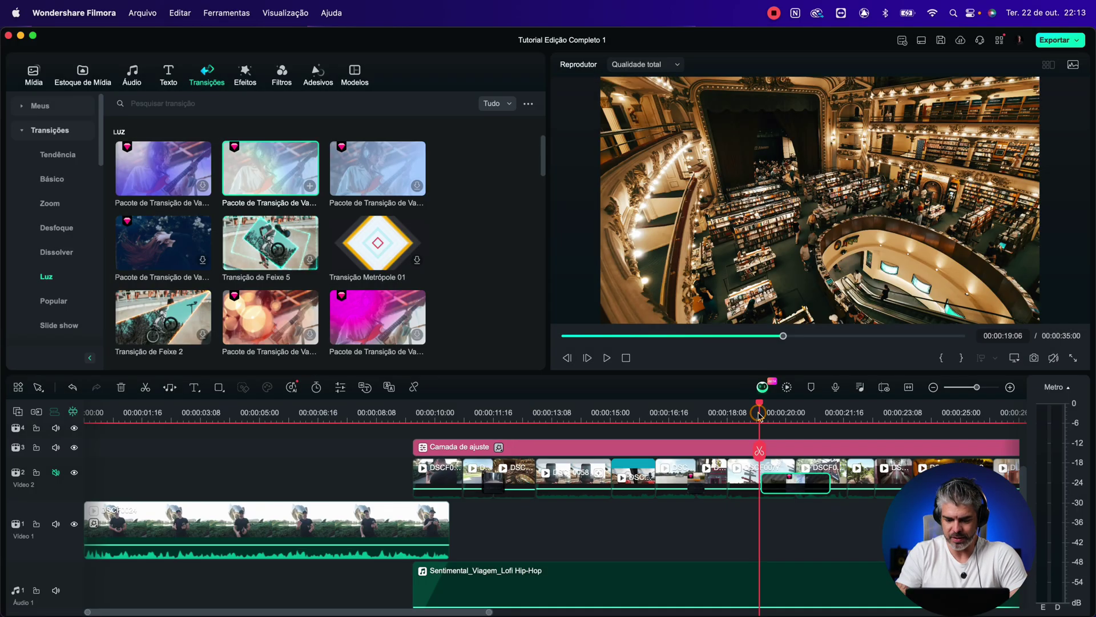
pyautogui.press('super+equal')
pyautogui.press('super+equal')
pyautogui.hscroll(3, 715, 531)
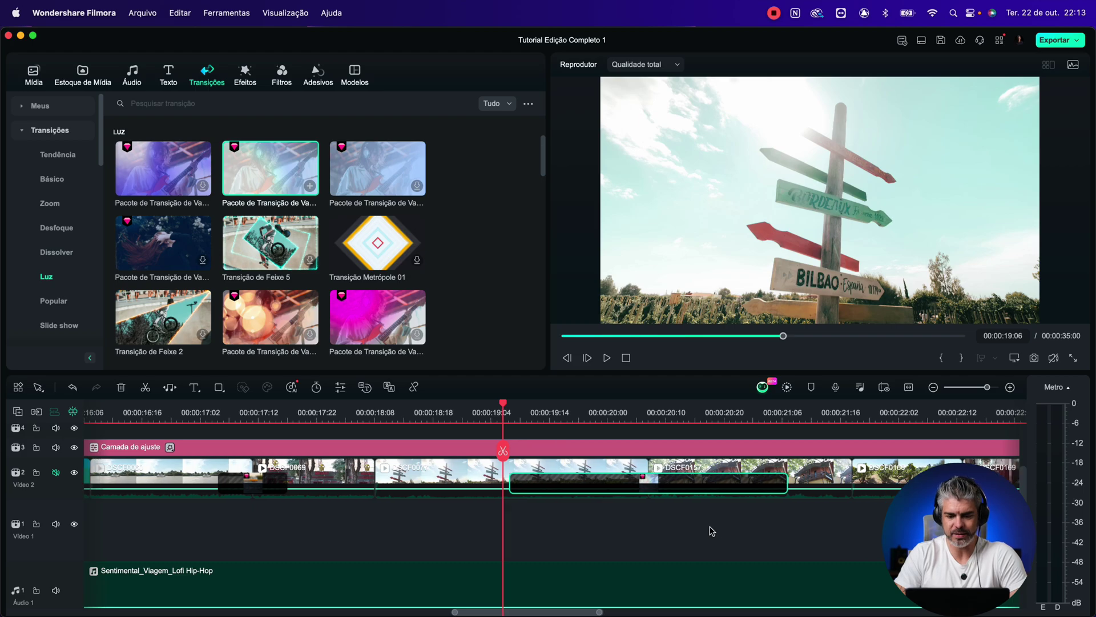
pyautogui.press('space')
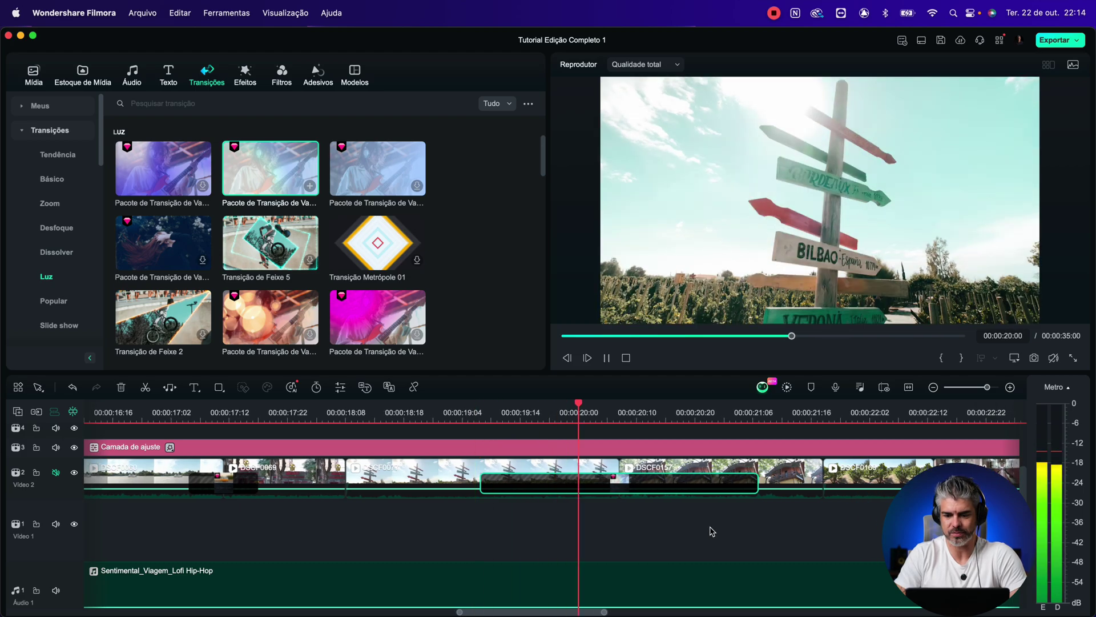
pyautogui.press('space')
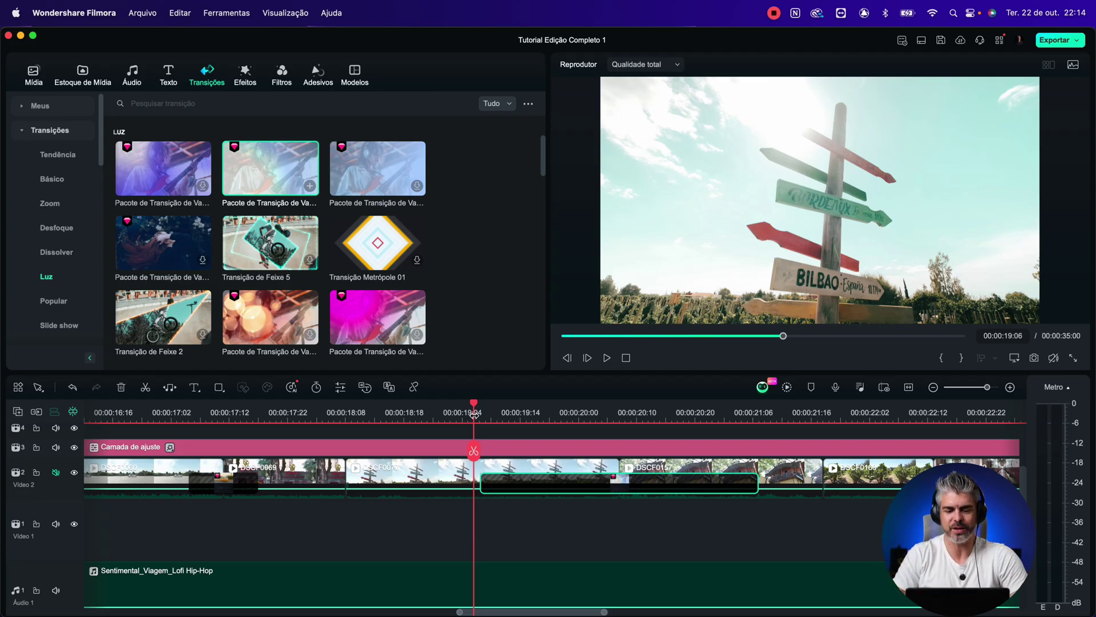
pyautogui.press('space')
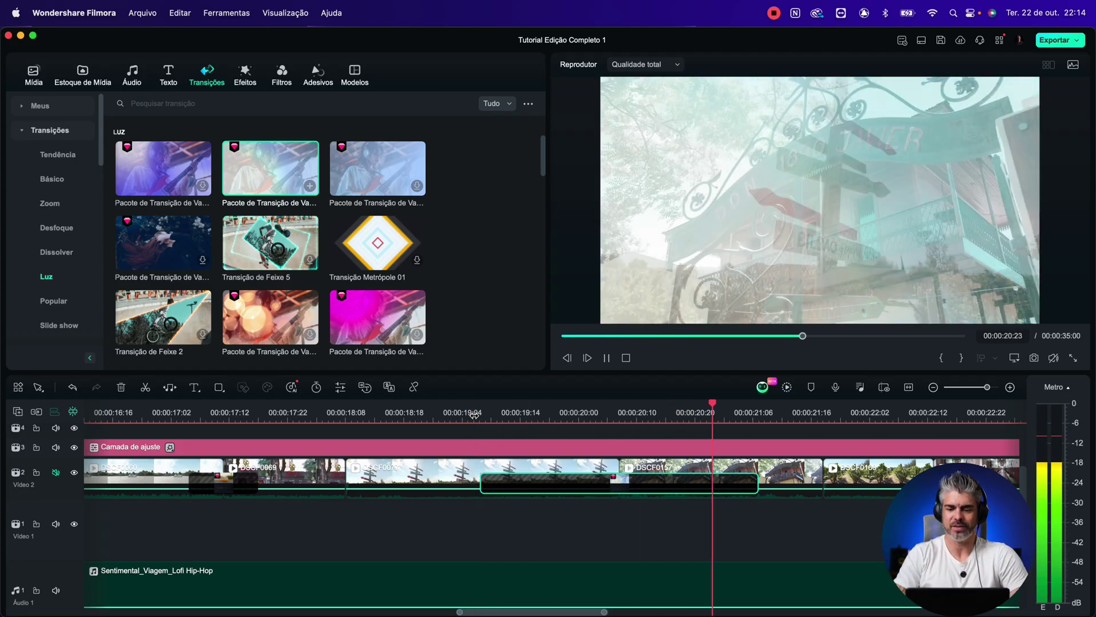
pyautogui.press('space')
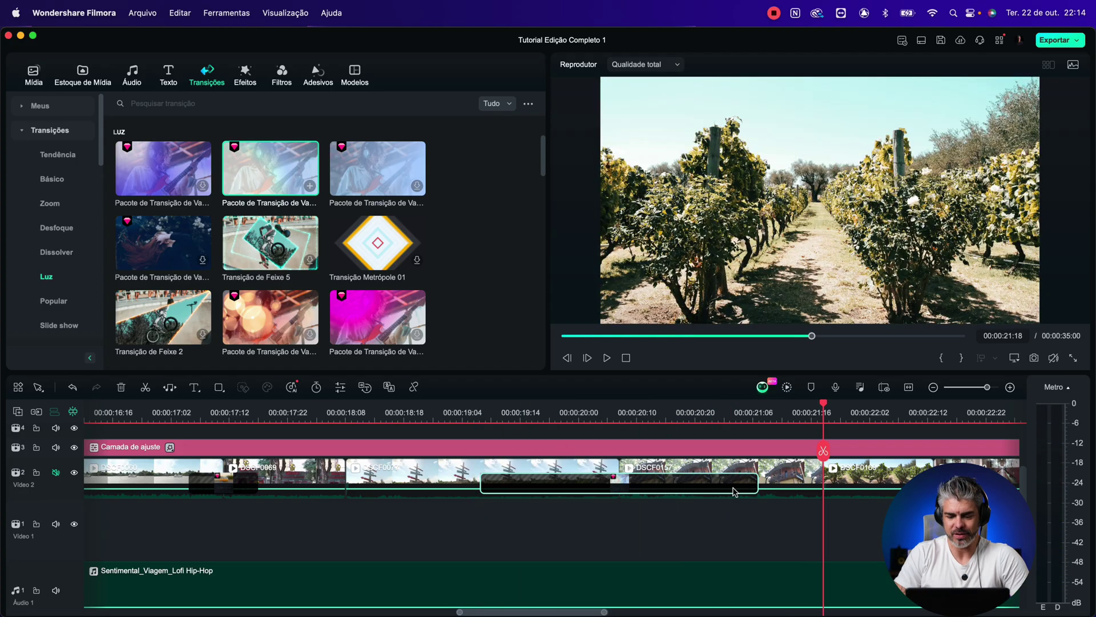
# Shorten the light transition around the cut after the signpost clip and play it from 00:00:19:07
pyautogui.moveTo(757, 486); pyautogui.dragTo(674, 482)
pyautogui.click(478, 409)
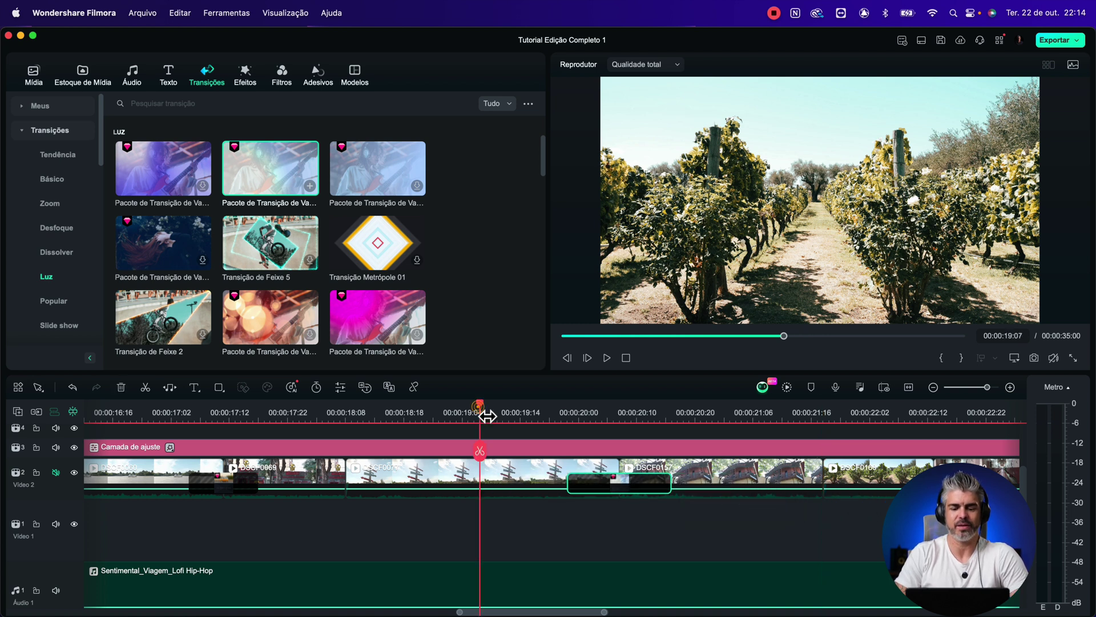
pyautogui.press('space')
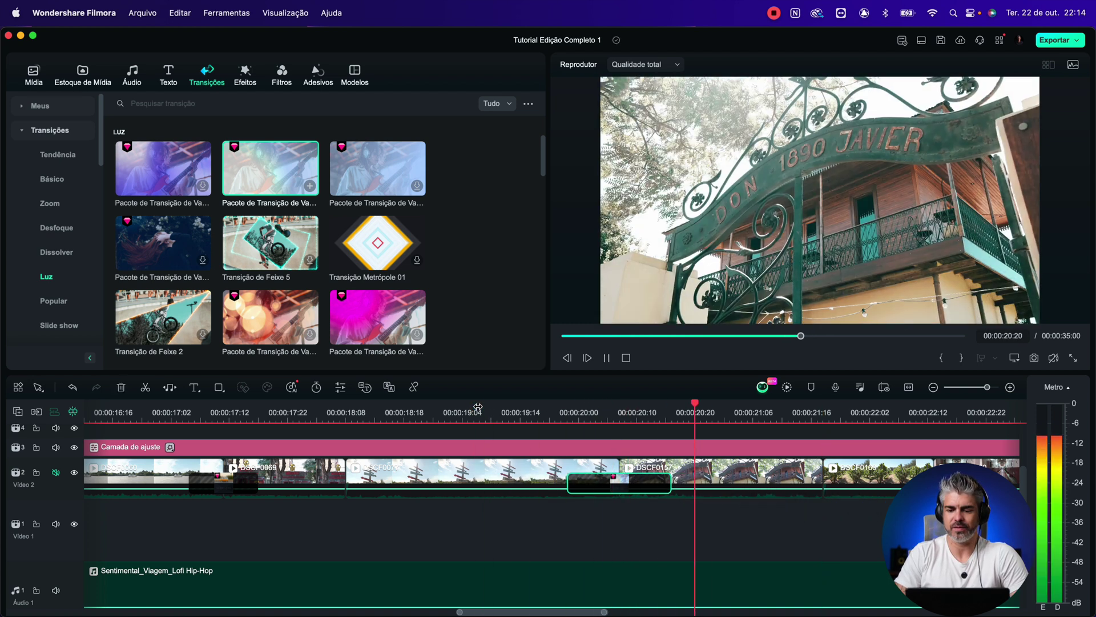
pyautogui.press('space')
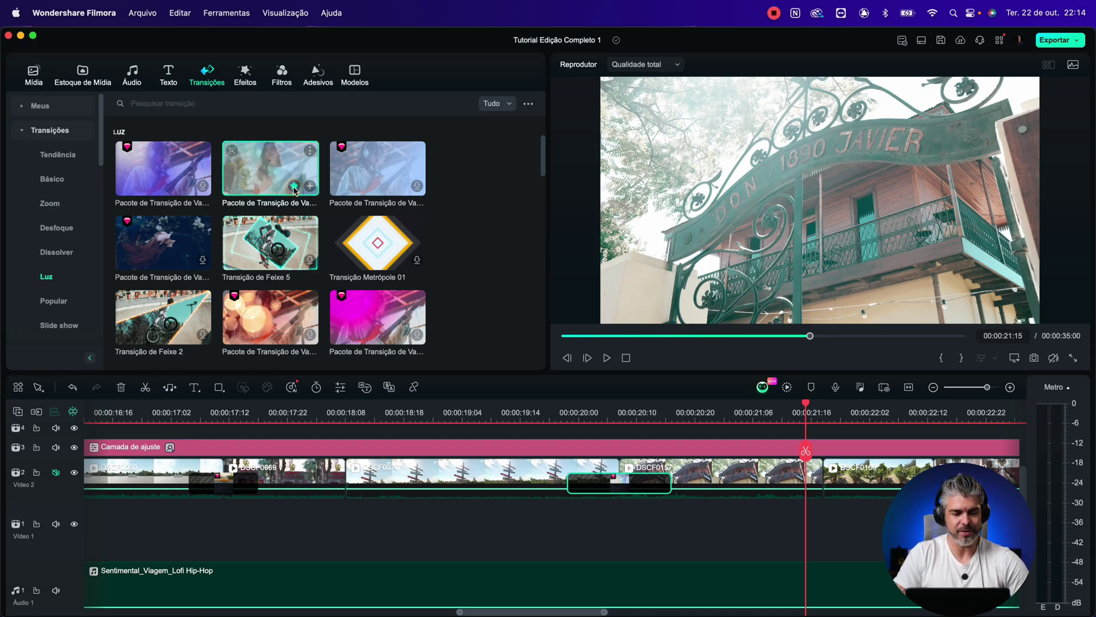
# Show the favourite transitions and return to the beginning of the timeline
pyautogui.click(21, 108)
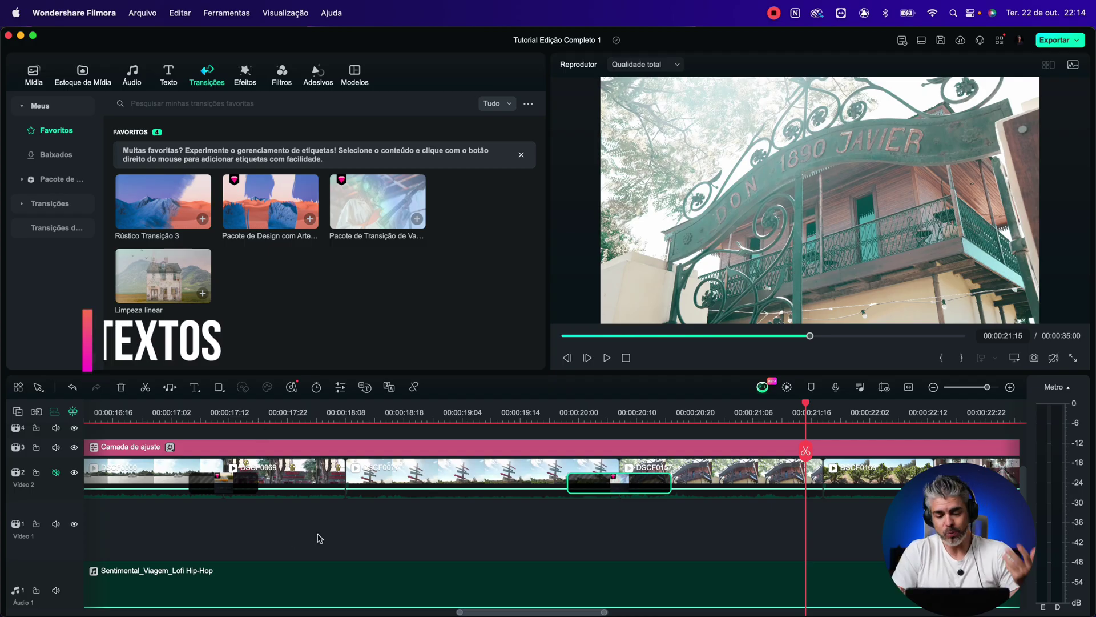
pyautogui.hscroll(-10, 316, 537)
pyautogui.hscroll(-20, 319, 538)
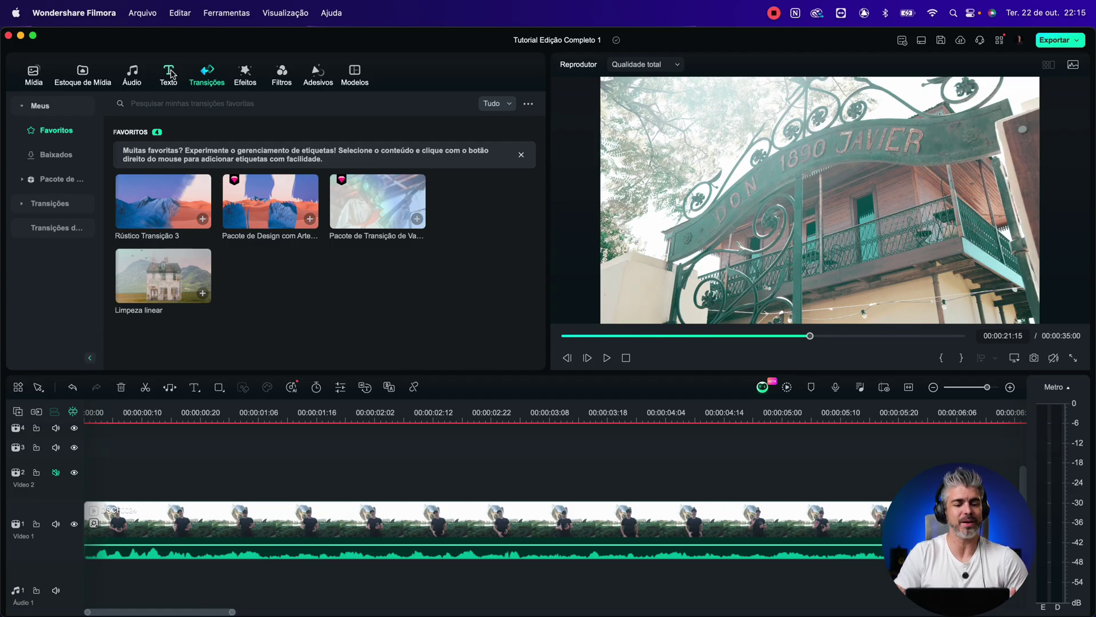
# Preview Título 27, Título 28, Título 29 and Título 41 in the Texto Simples category of titles
pyautogui.click(170, 73)
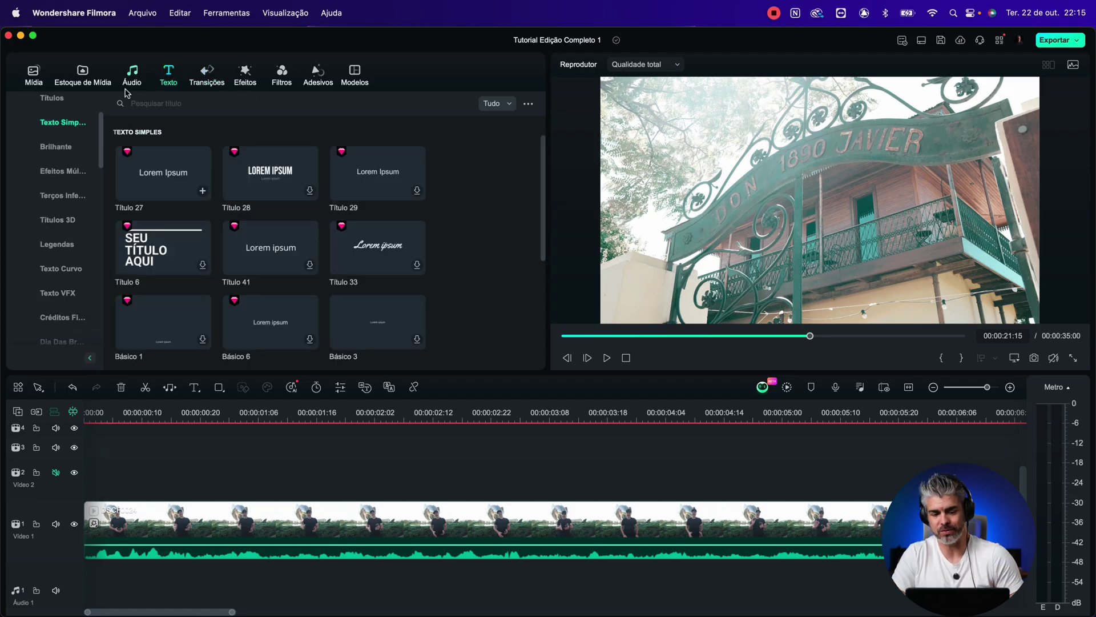
pyautogui.click(149, 181)
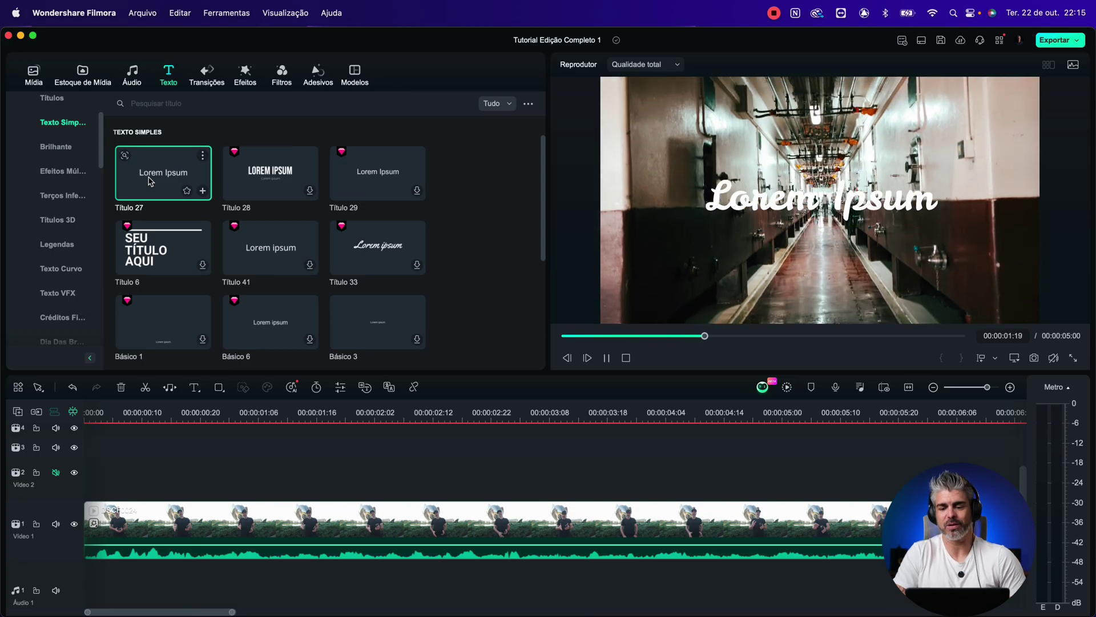
pyautogui.click(255, 181)
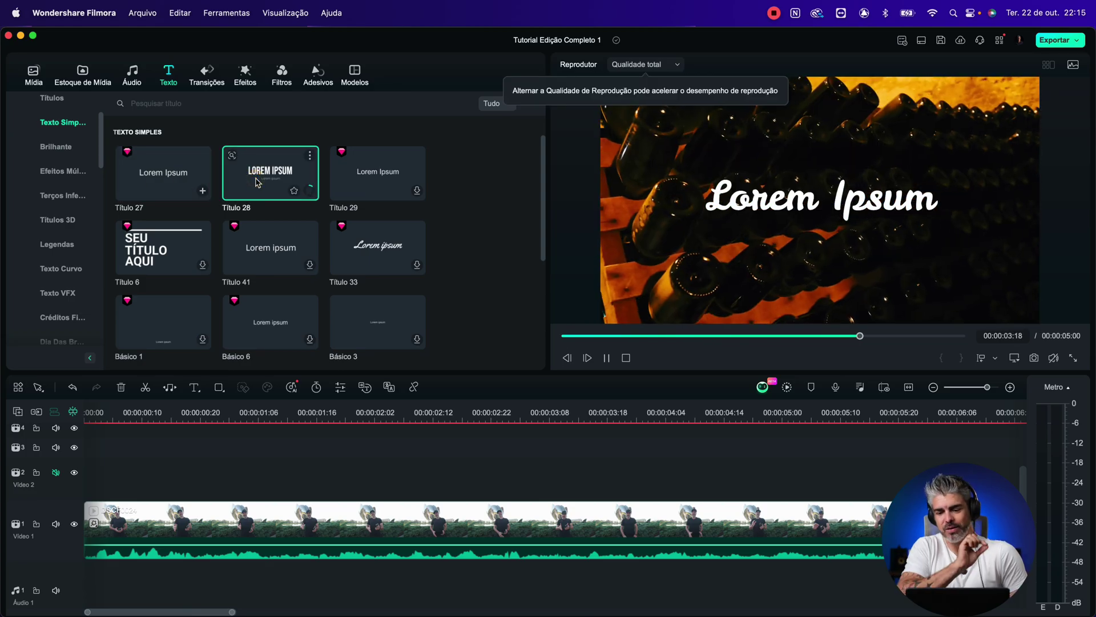
pyautogui.click(360, 167)
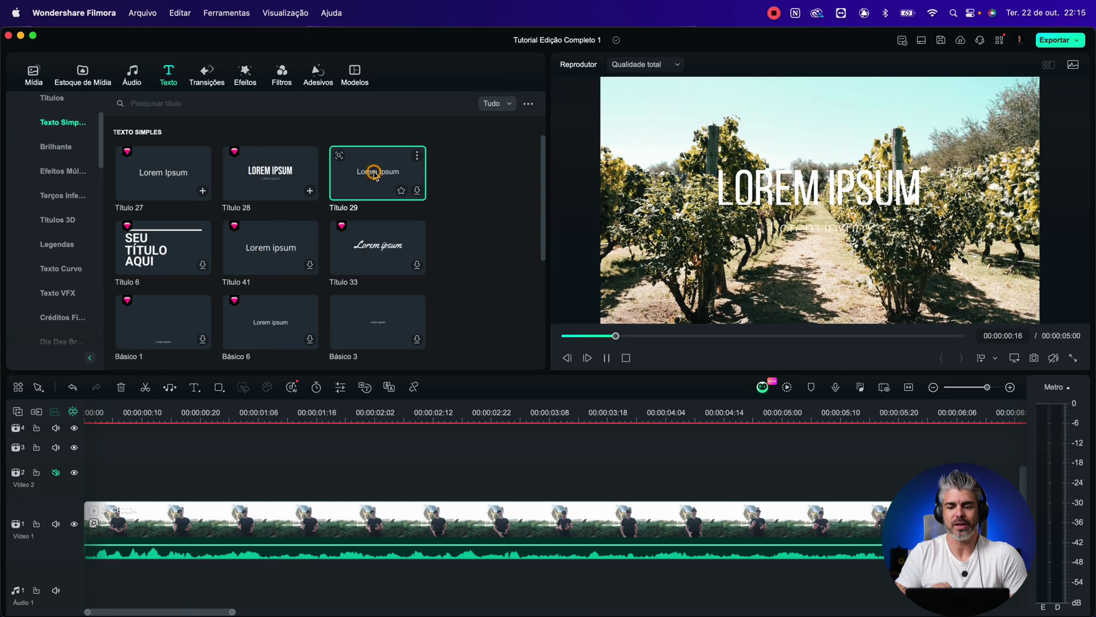
pyautogui.click(256, 252)
pyautogui.click(156, 178)
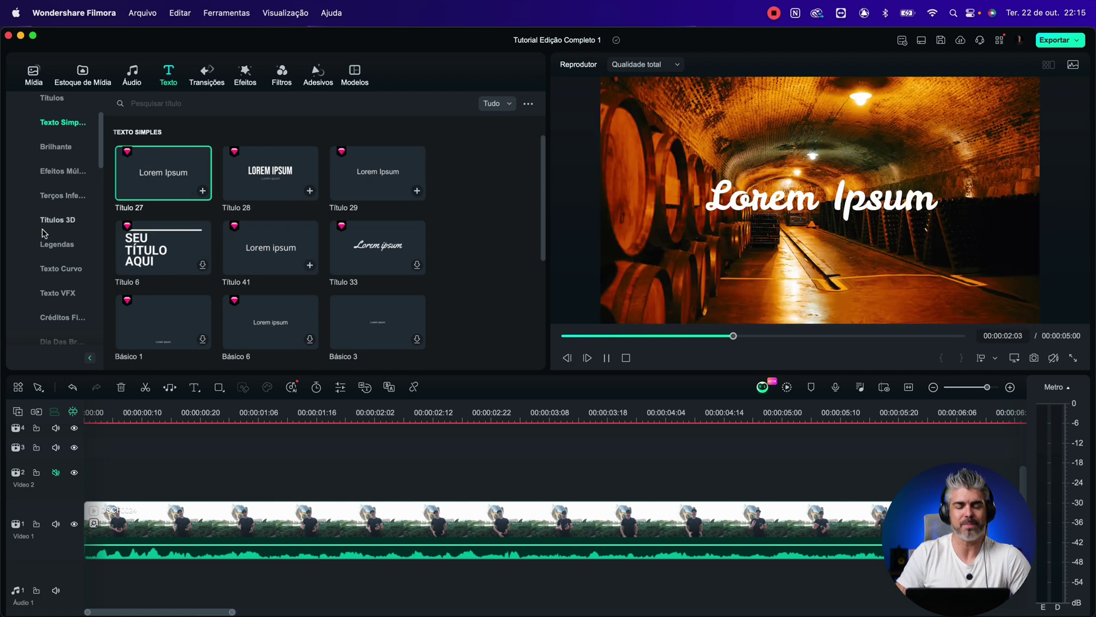
# Preview the Viagem, Vintage and Brilho Acorde titles in the Texto VFX category and browse the Texto Curvo designs
pyautogui.click(46, 291)
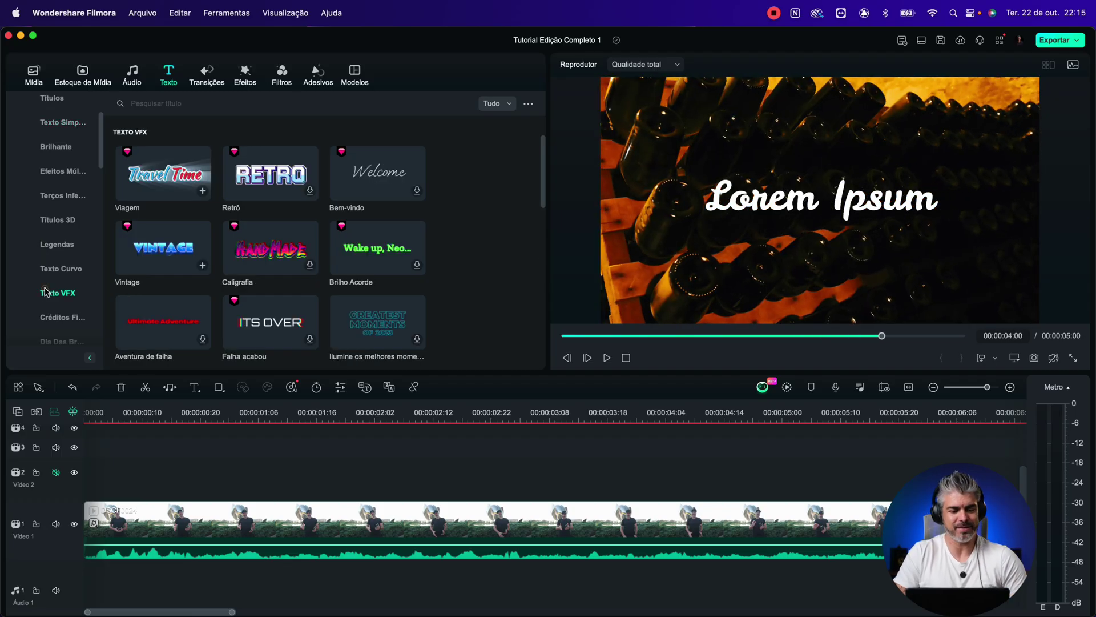
pyautogui.click(157, 179)
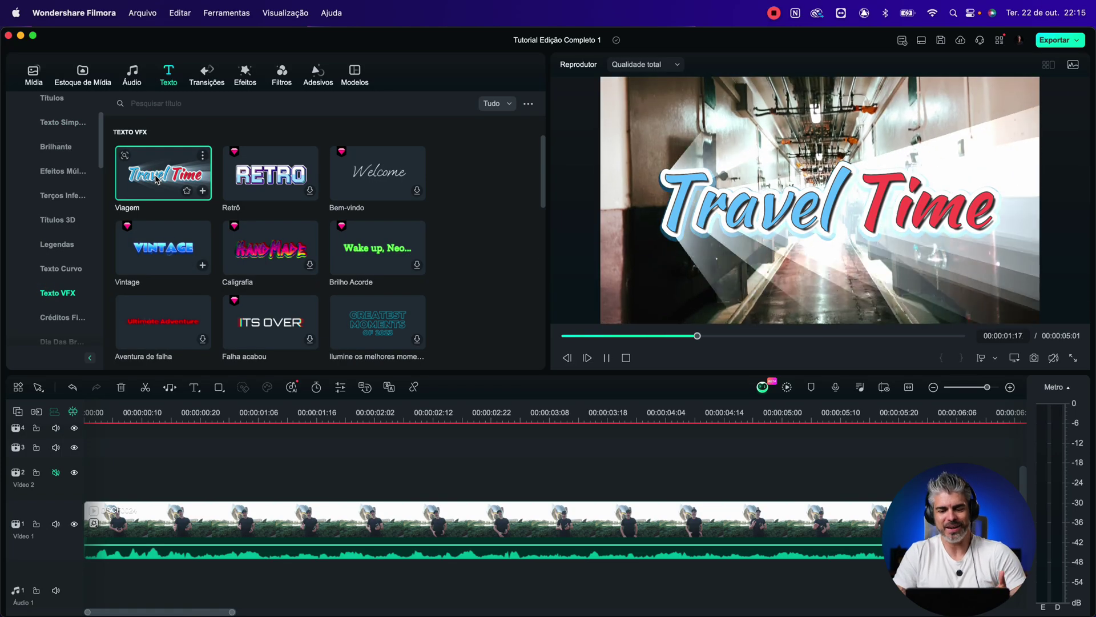
pyautogui.click(156, 242)
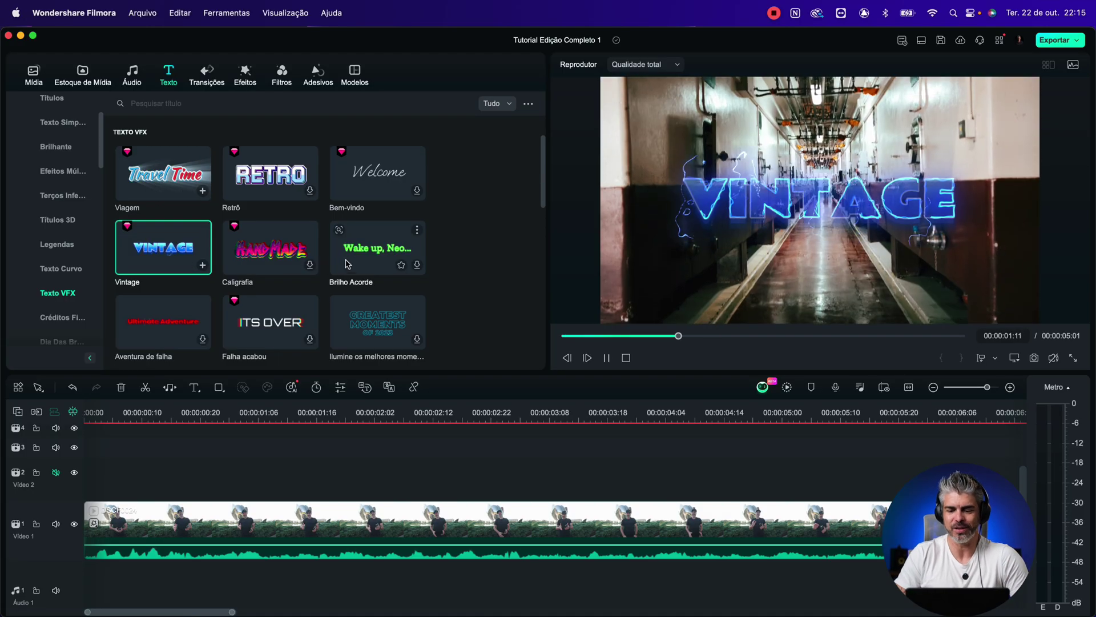
pyautogui.click(354, 255)
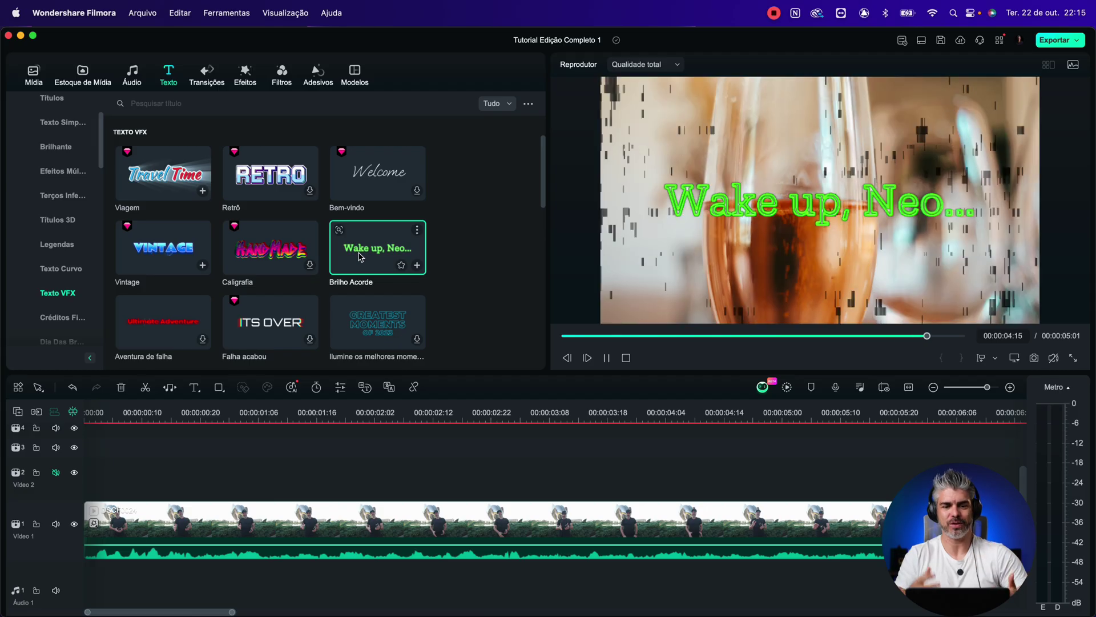
pyautogui.scroll(-2, 293, 266)
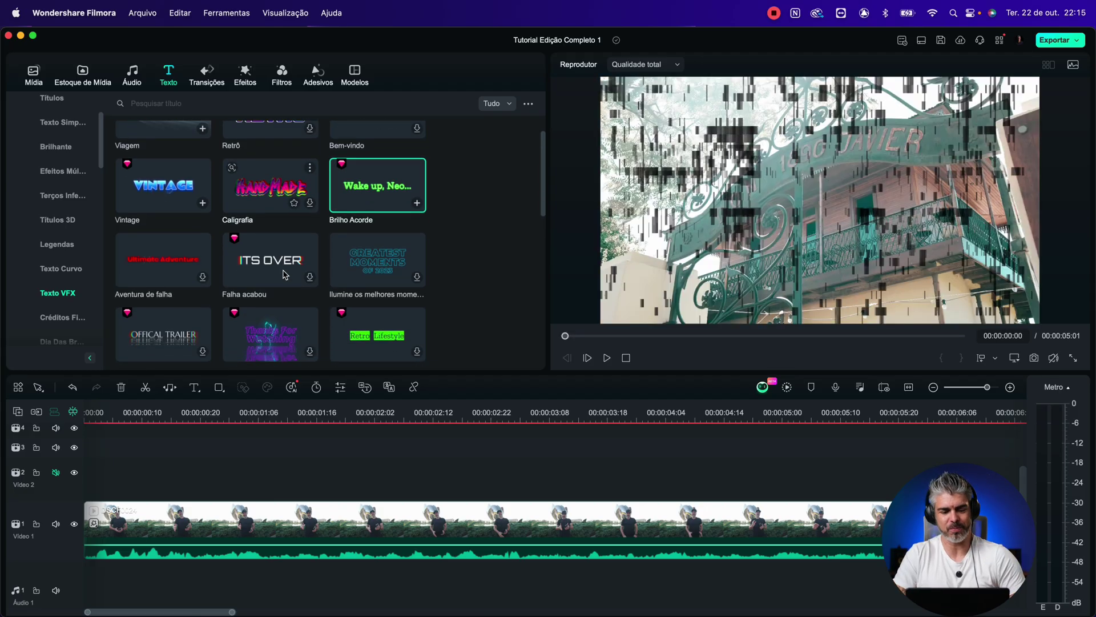
pyautogui.scroll(3, 284, 274)
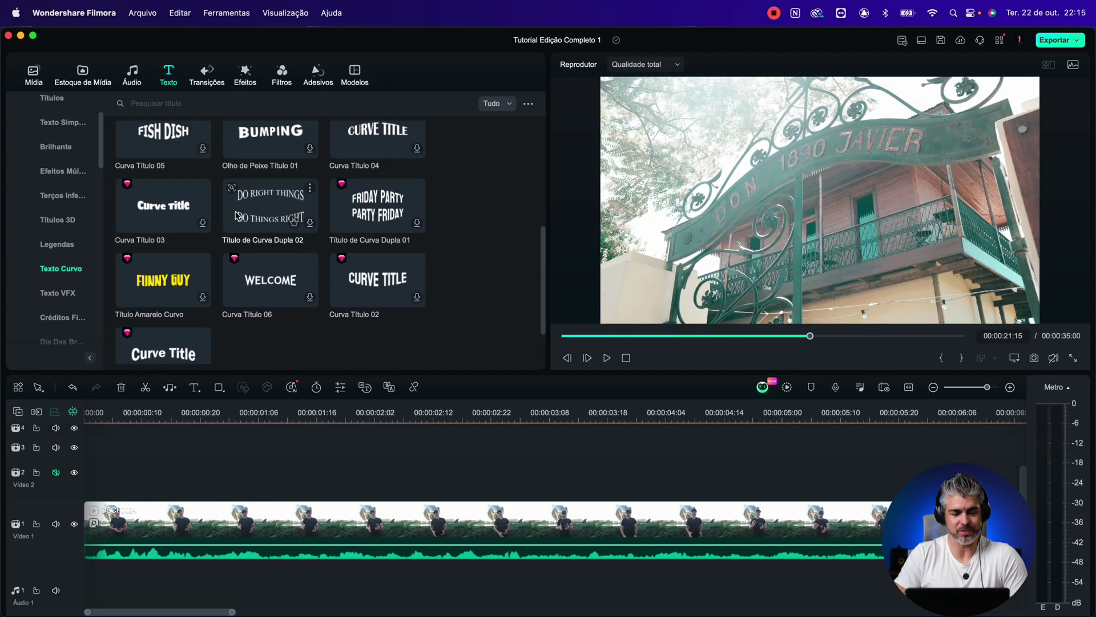
pyautogui.scroll(3, 63, 153)
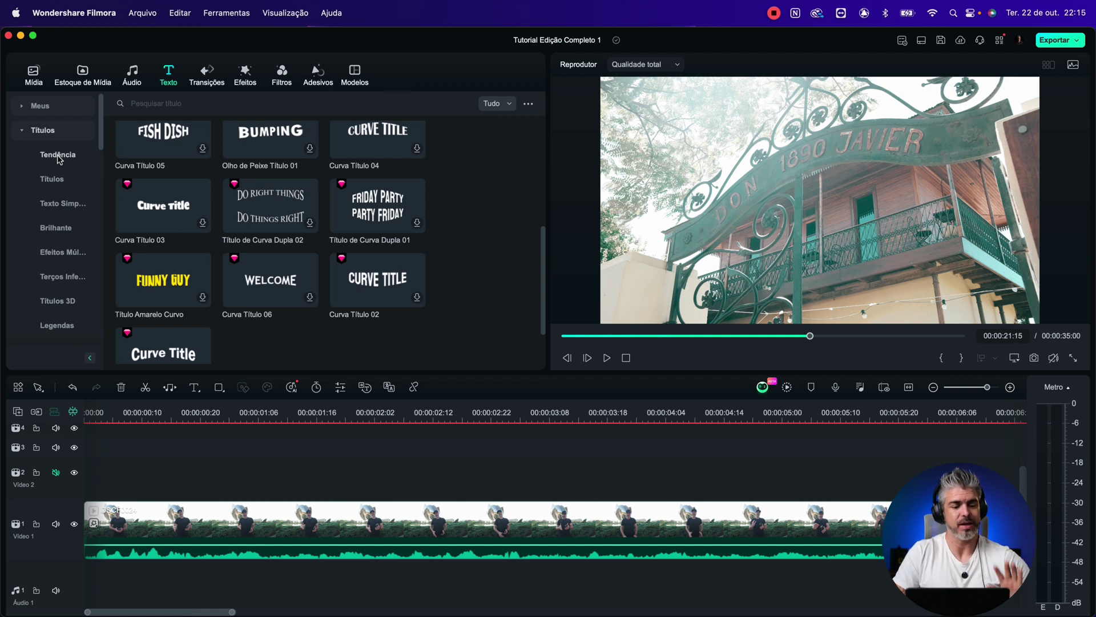
# Add Título 27 from the Títulos category to the Vídeo 2 track at about 00:00:00:23 and show the frame at 00:00:02:12
pyautogui.click(54, 178)
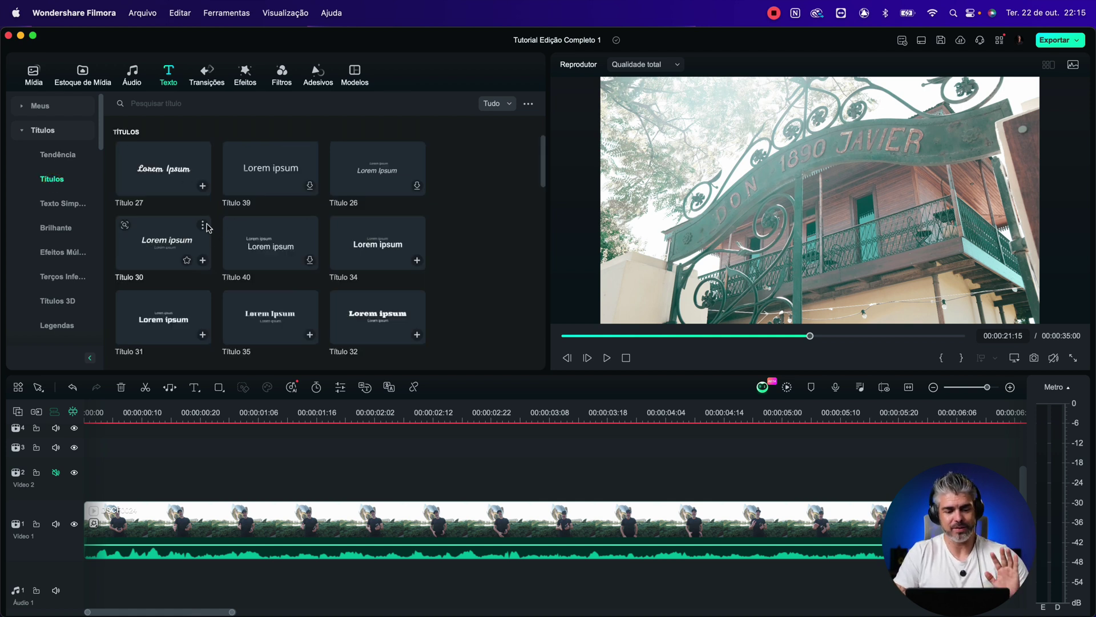
pyautogui.moveTo(159, 178); pyautogui.dragTo(217, 493)
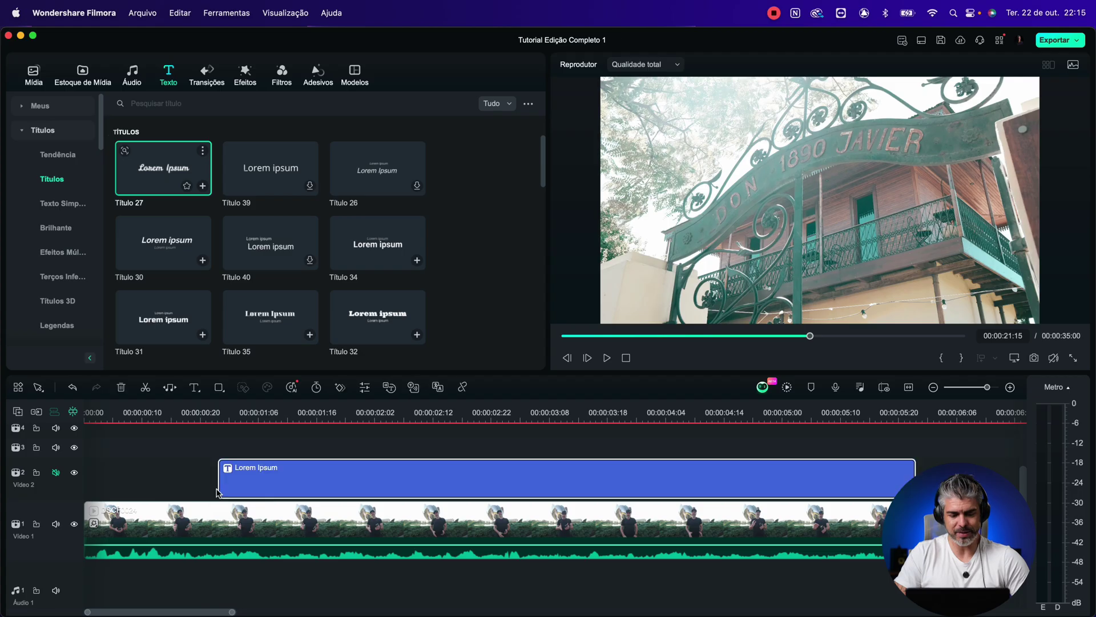
pyautogui.click(433, 415)
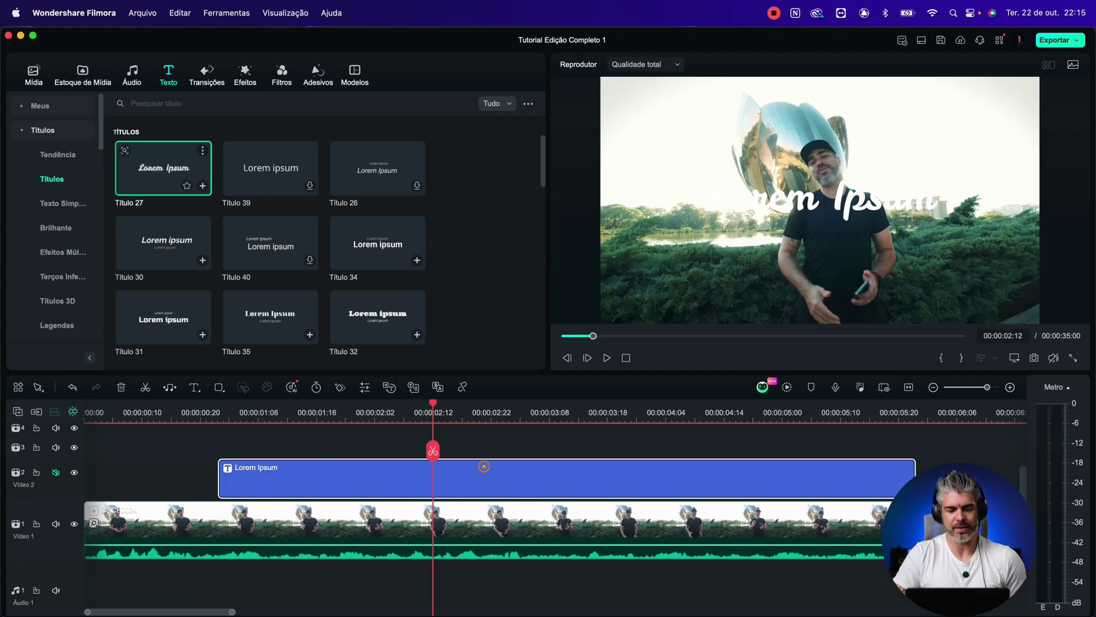
# Open the Lorem Ipsum title for editing and move it down to the lower part of the video frame
pyautogui.click(776, 194)
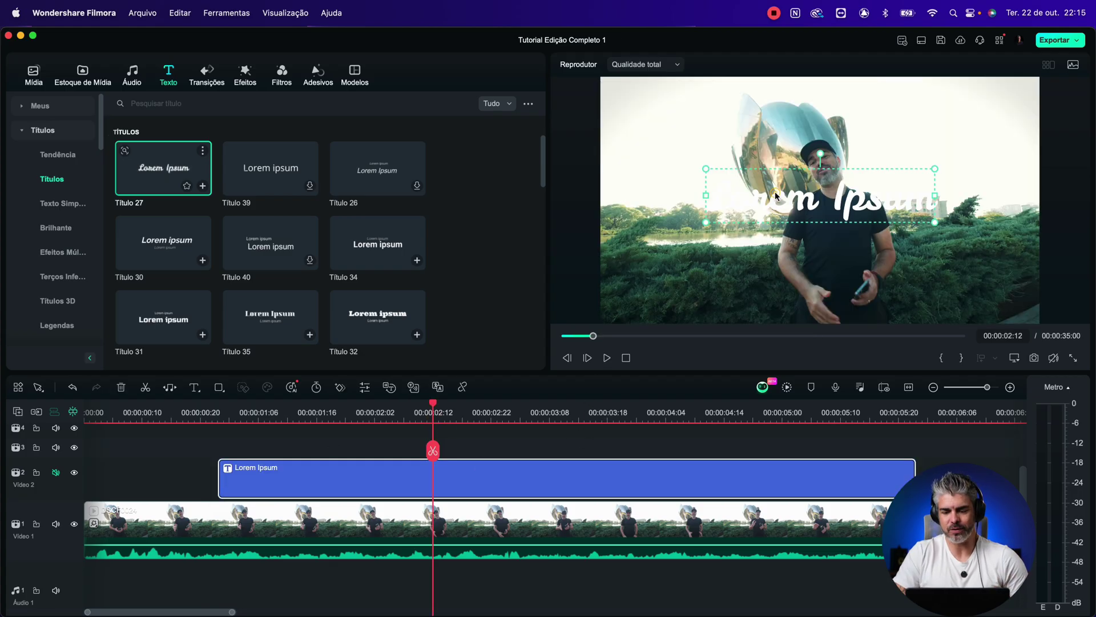
pyautogui.doubleClick(776, 194)
pyautogui.click(752, 257)
pyautogui.moveTo(767, 204); pyautogui.dragTo(764, 273)
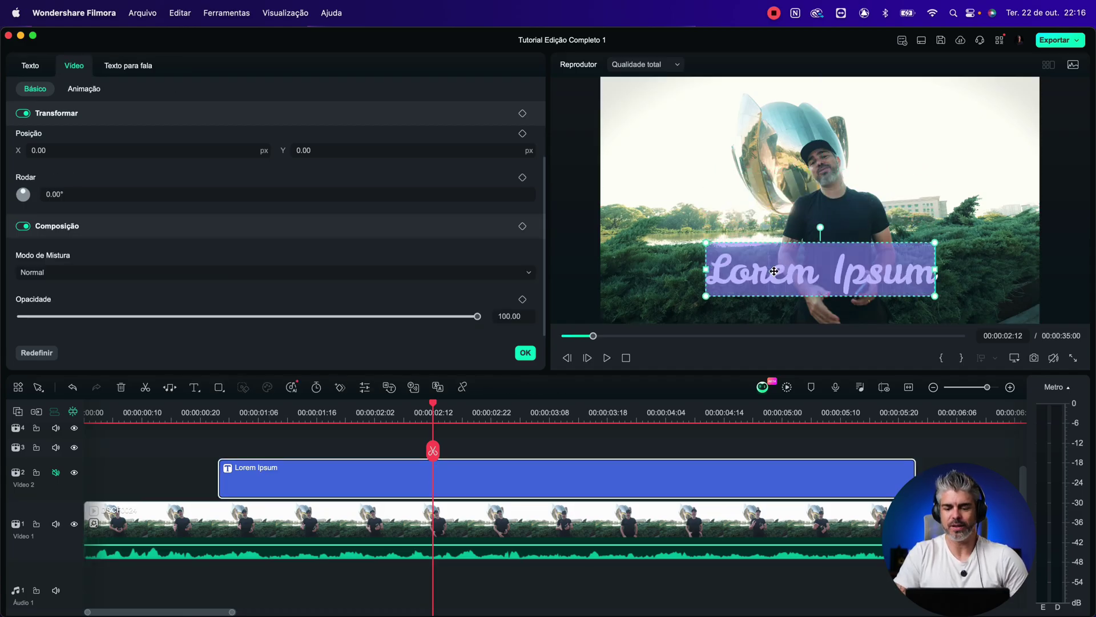
# Replace the title's placeholder text with the presenter's social media handle and centre it horizontally in the frame
pyautogui.write('@m')
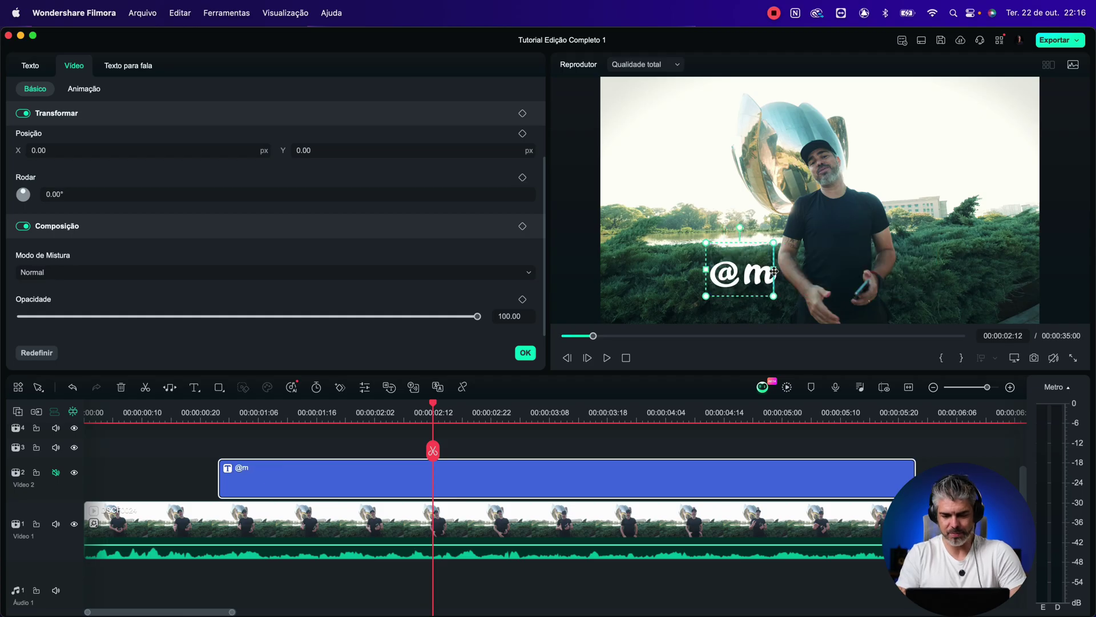
pyautogui.write('auricio')
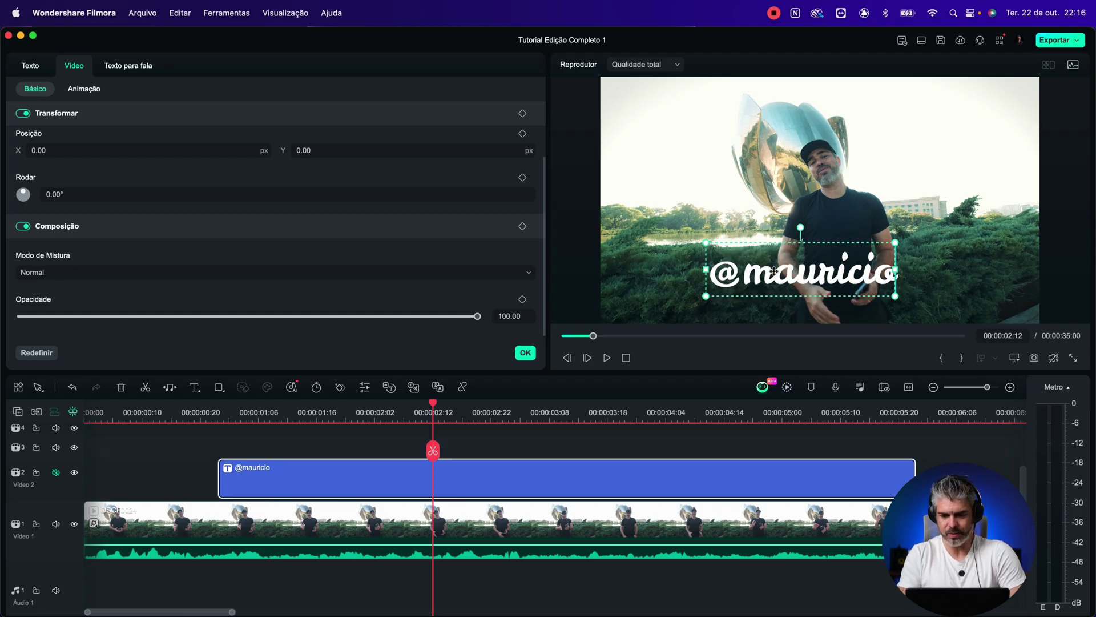
pyautogui.write('.fonteles')
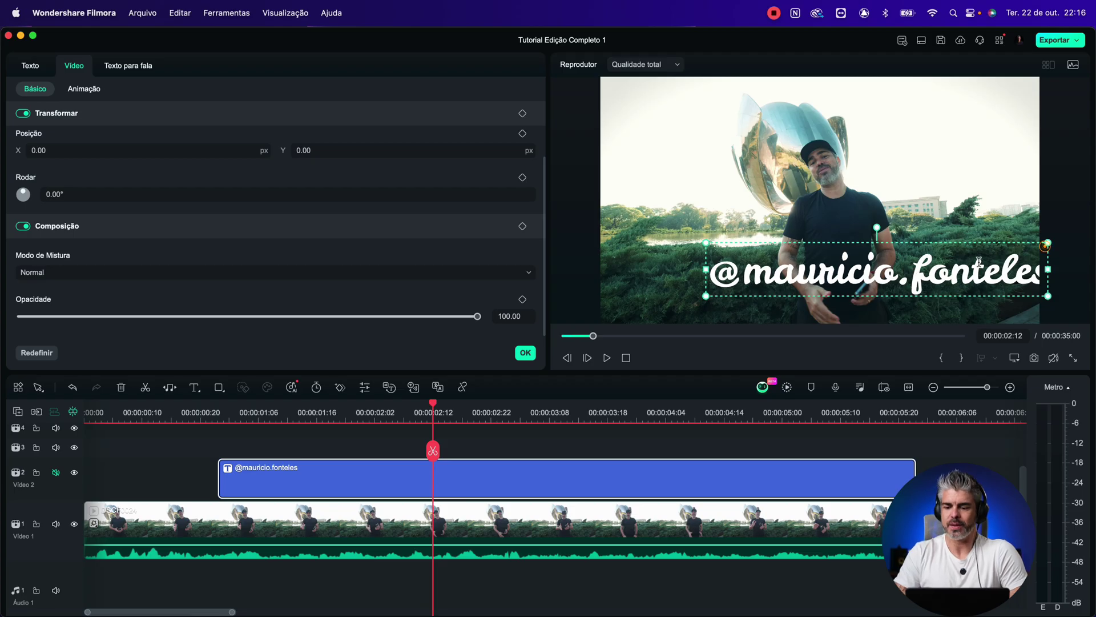
pyautogui.moveTo(978, 285); pyautogui.dragTo(919, 284)
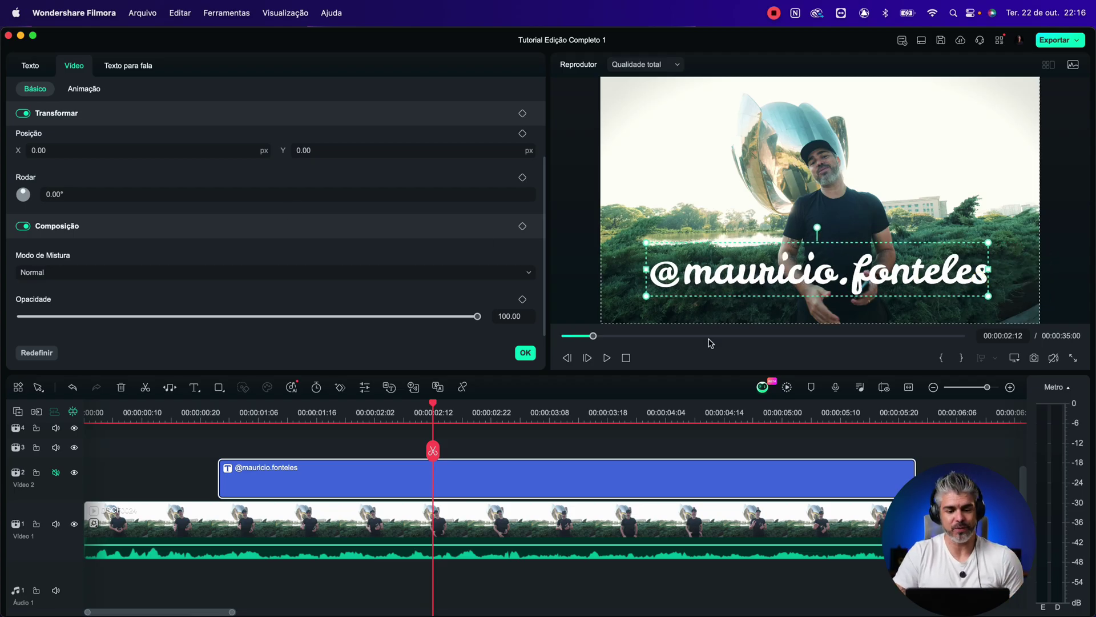
# Change the title's font to Lato Bold and set its size to 40
pyautogui.click(28, 66)
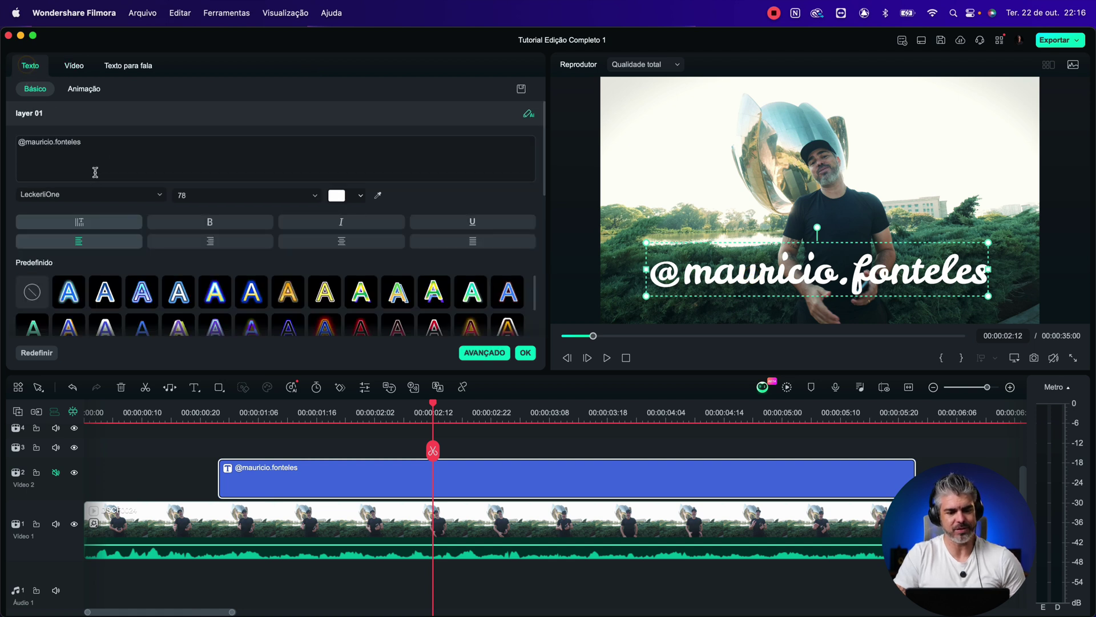
pyautogui.click(100, 196)
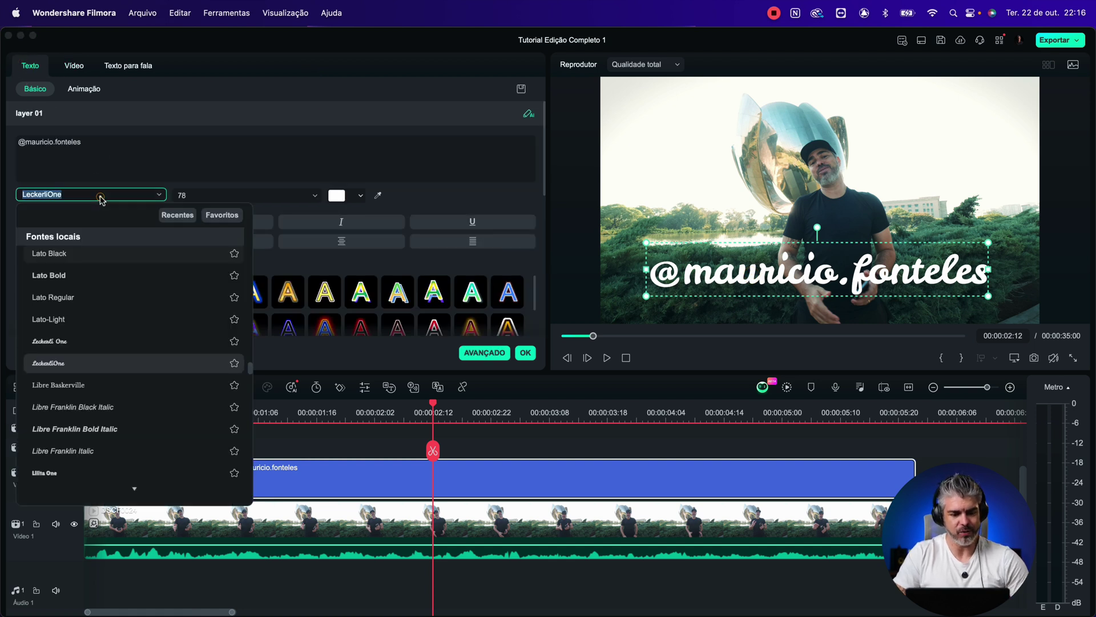
pyautogui.click(64, 275)
pyautogui.click(207, 195)
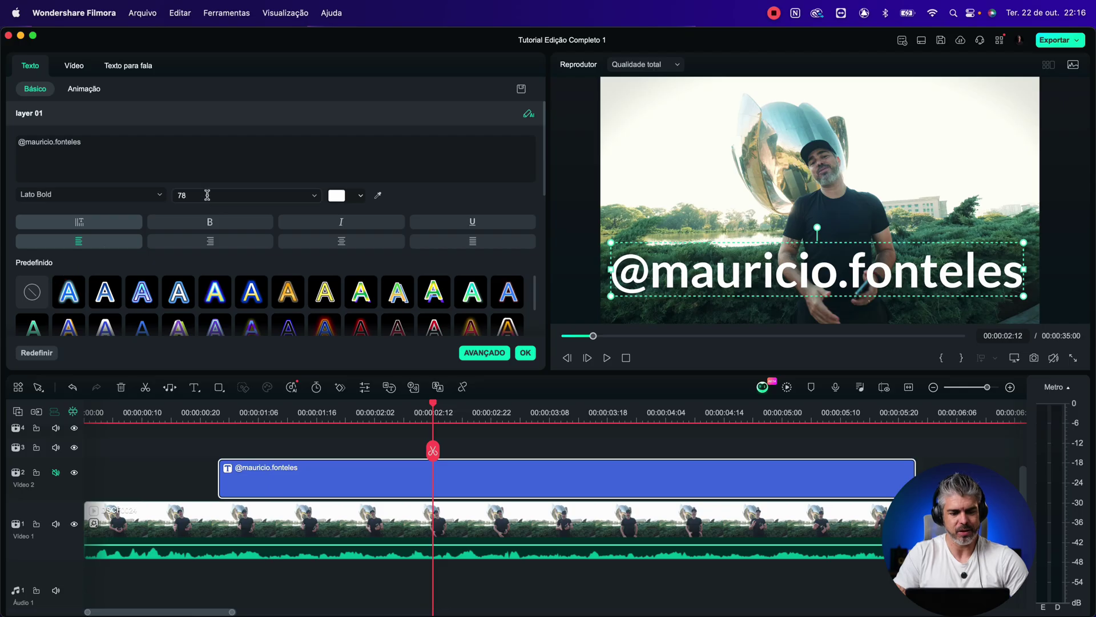
pyautogui.write('40')
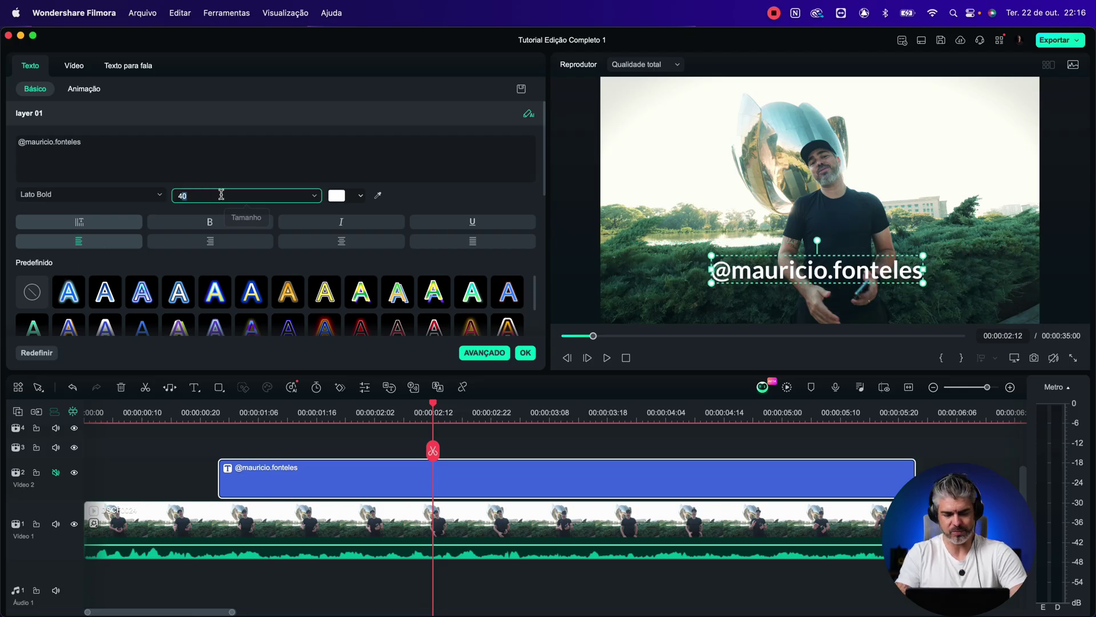
pyautogui.press('Return')
# Play back the restyled title and shorten its clip on Vídeo 2 so it ends at about 00:00:03:23
pyautogui.click(258, 412)
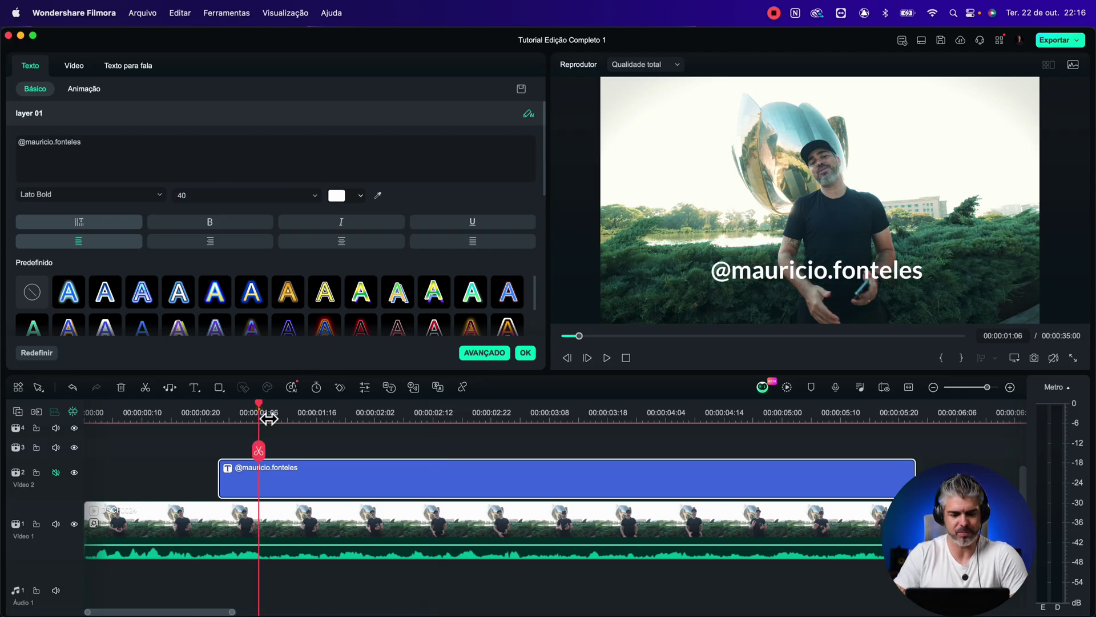
pyautogui.click(209, 413)
pyautogui.press('space')
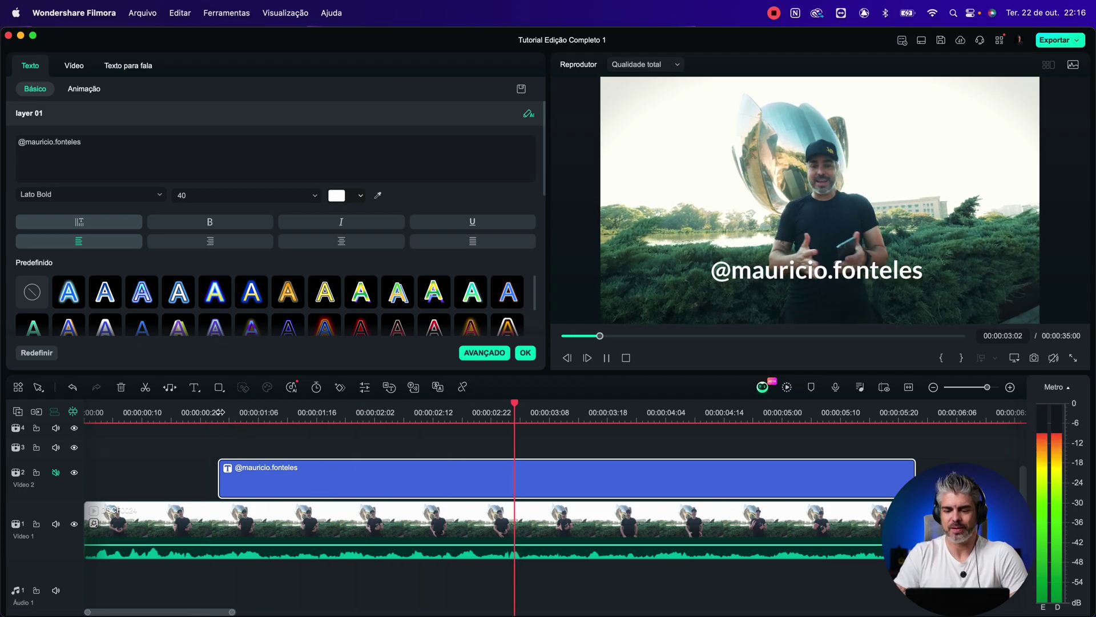
pyautogui.press('space')
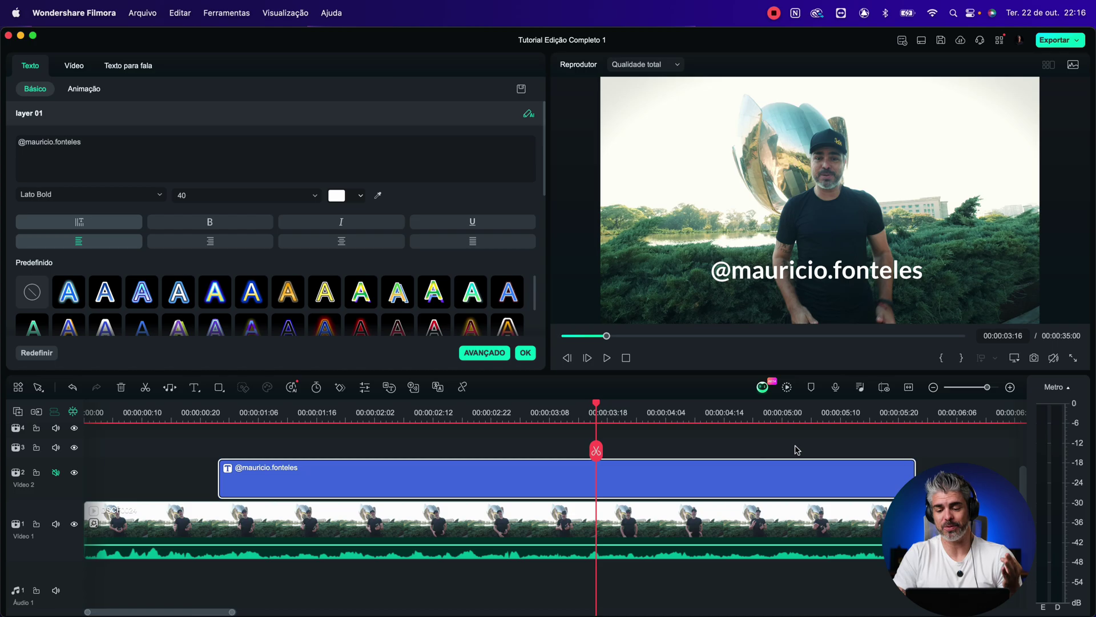
pyautogui.moveTo(921, 468); pyautogui.dragTo(633, 475)
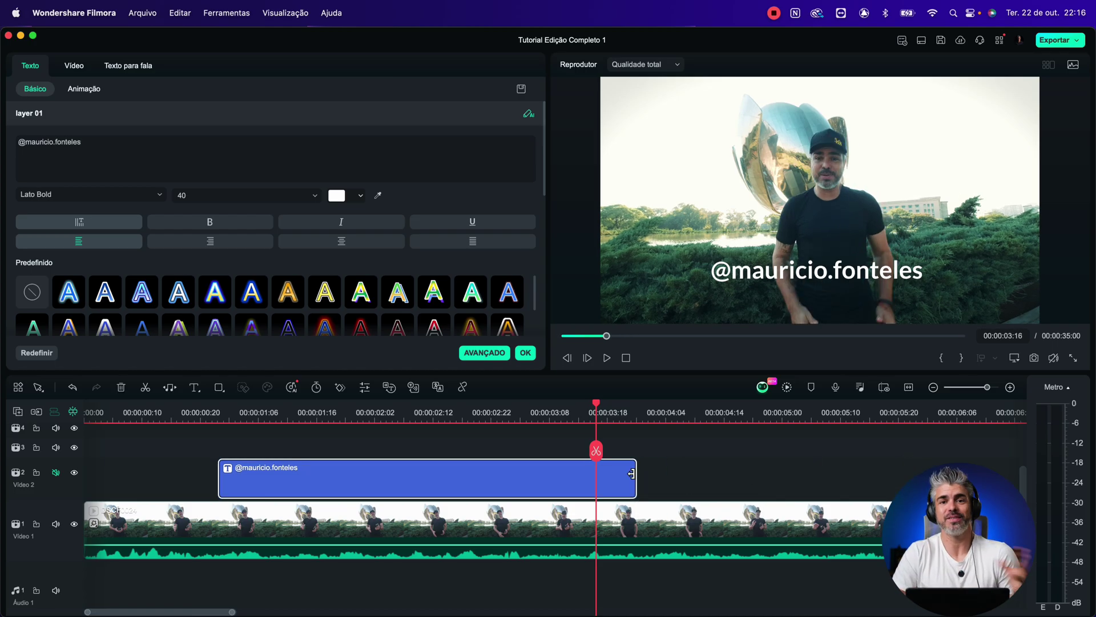
# Find the point where the title's text is fully written and add a Transformar keyframe at about 00:00:01:18
pyautogui.click(219, 420)
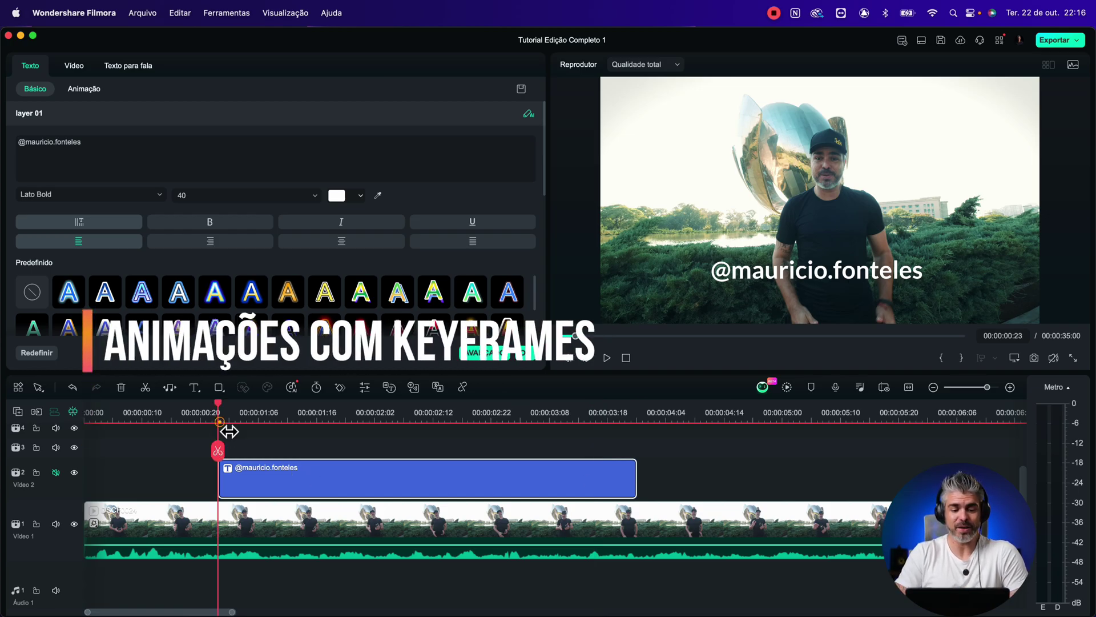
pyautogui.press('space')
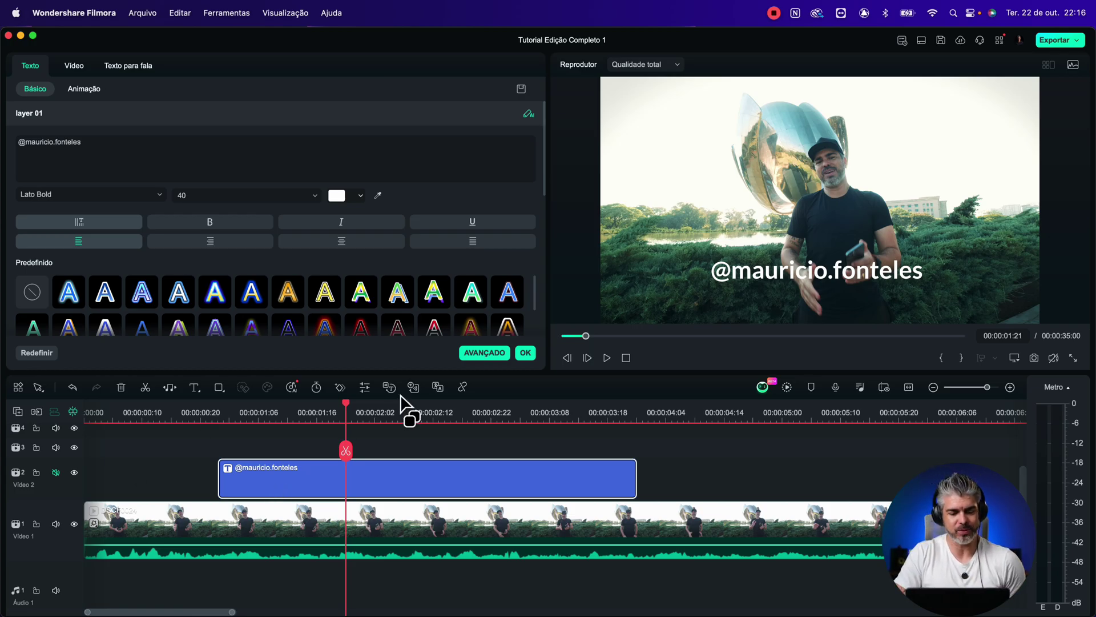
pyautogui.click(74, 65)
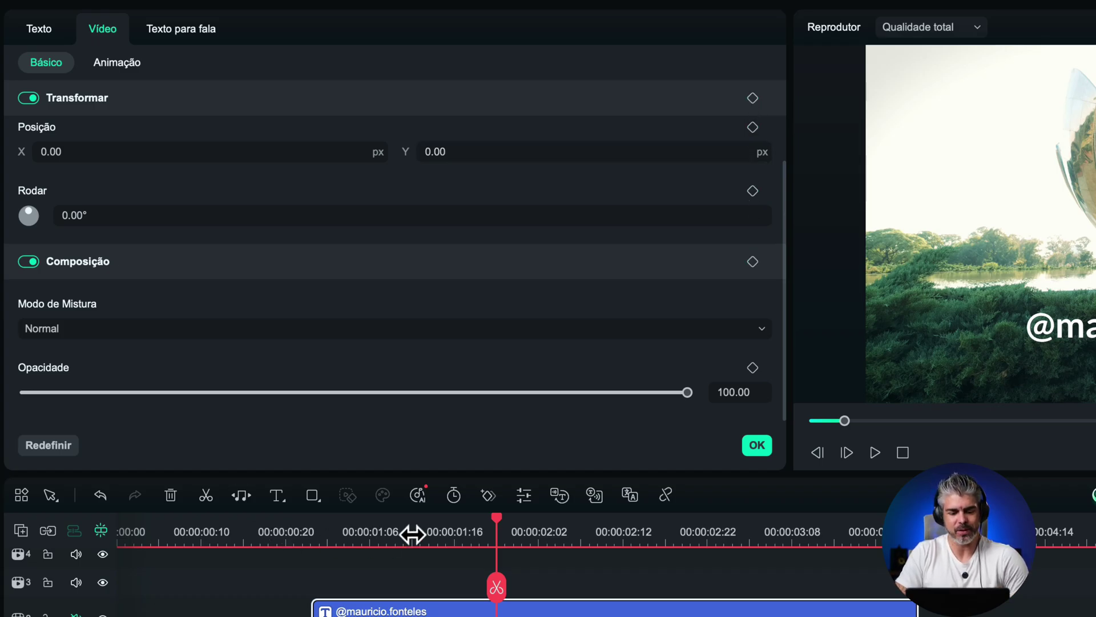
pyautogui.click(357, 534)
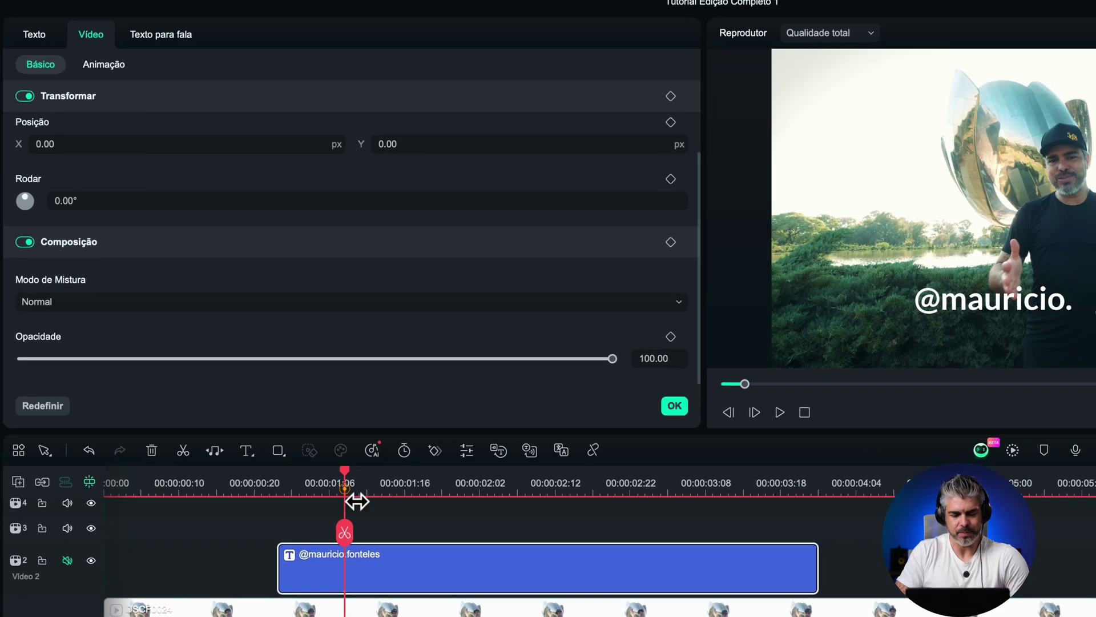
pyautogui.press('space')
pyautogui.press('space')
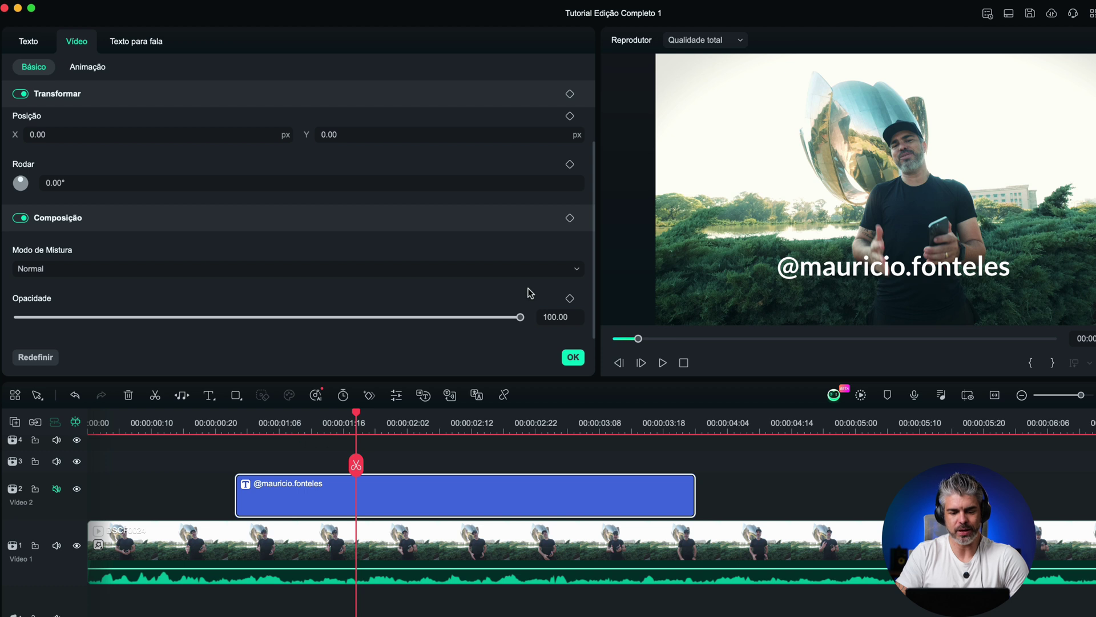
pyautogui.click(569, 93)
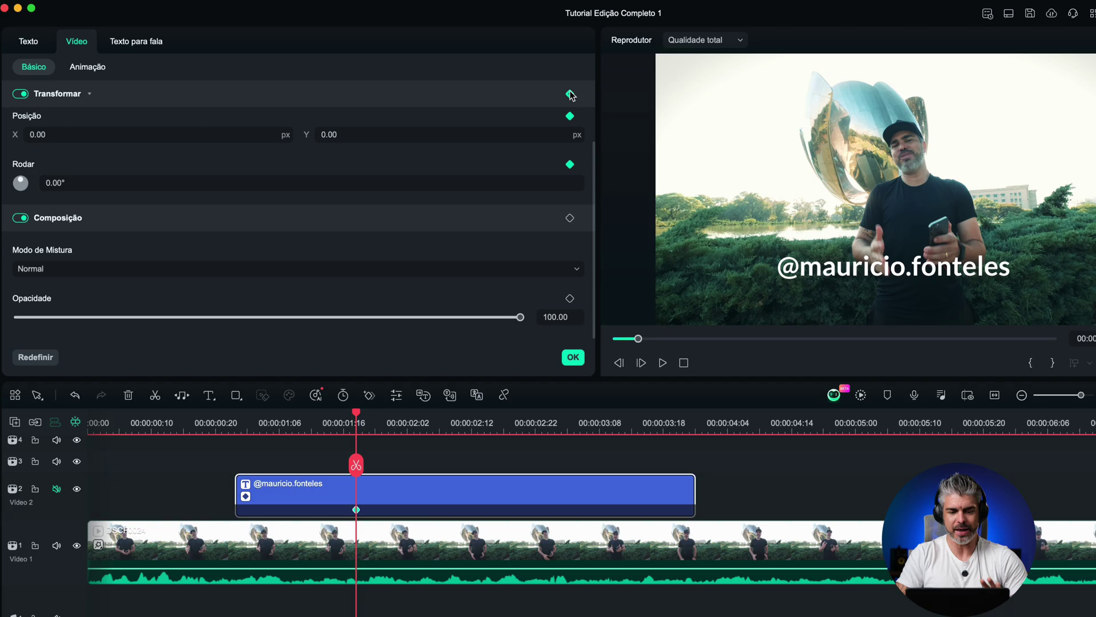
# Set the title's X position to -1257 px at about 00:00:01:03 to create the slide-in's starting keyframe
pyautogui.click(273, 422)
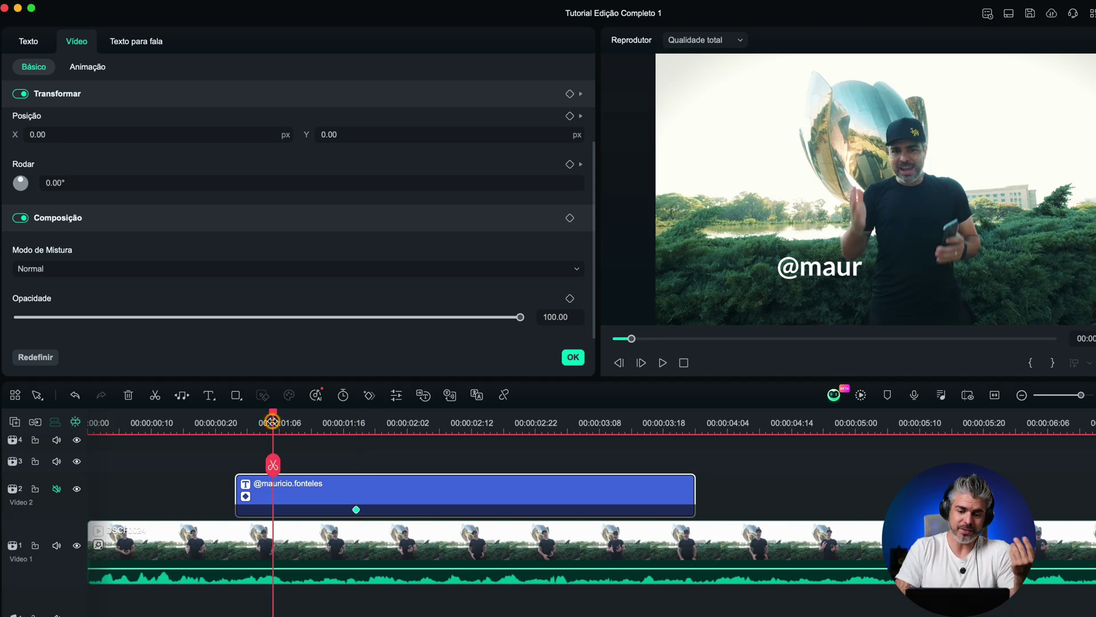
pyautogui.moveTo(273, 423); pyautogui.dragTo(261, 419)
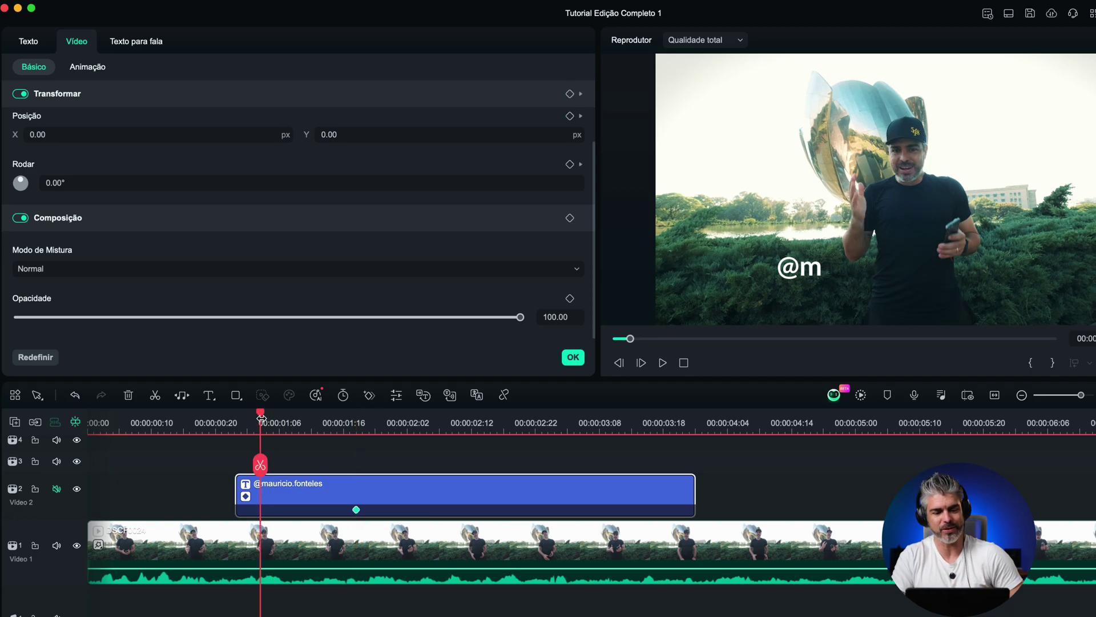
pyautogui.moveTo(237, 137); pyautogui.dragTo(23, 140)
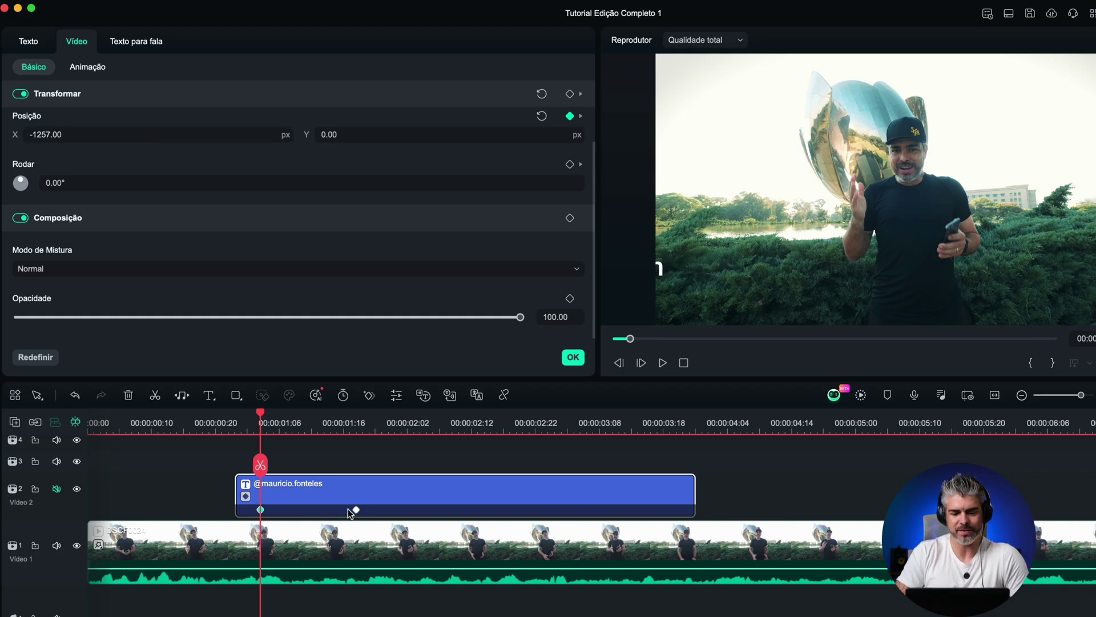
# Play back the title's slide-in and add a Transformar keyframe at about 00:00:02:23 to hold its position
pyautogui.click(235, 422)
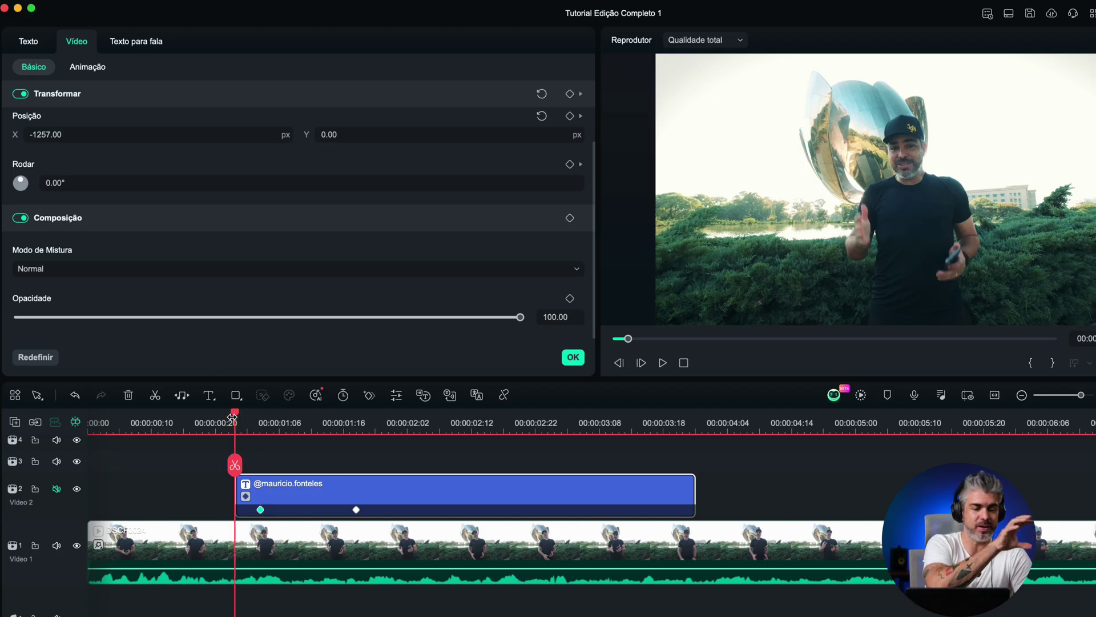
pyautogui.press('space')
pyautogui.click(243, 423)
pyautogui.press('space')
pyautogui.click(243, 421)
pyautogui.press('space')
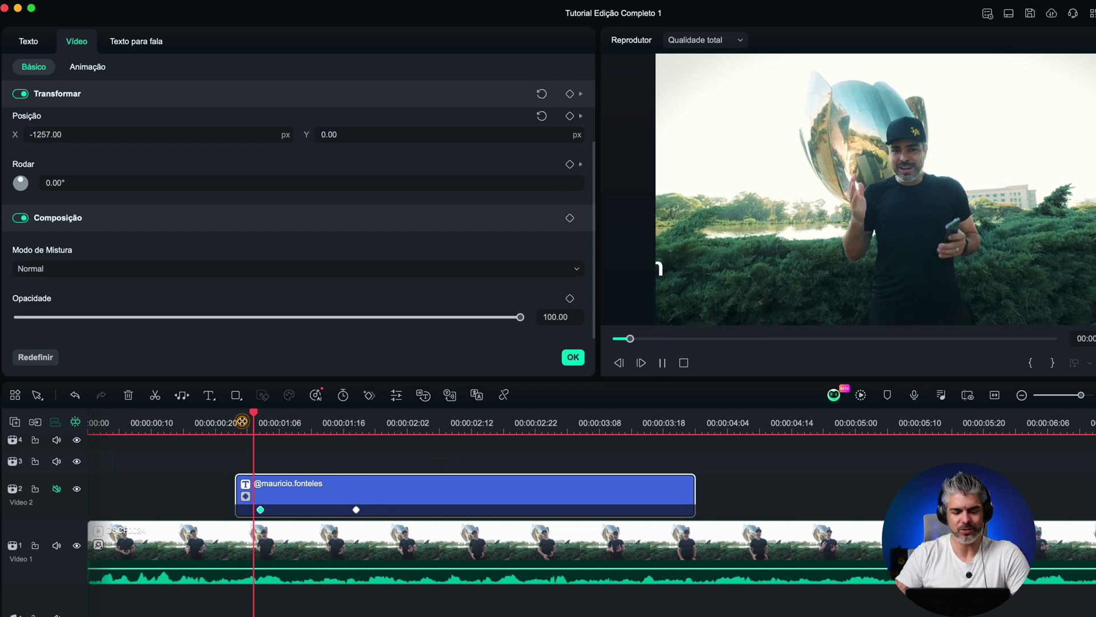
pyautogui.press('space')
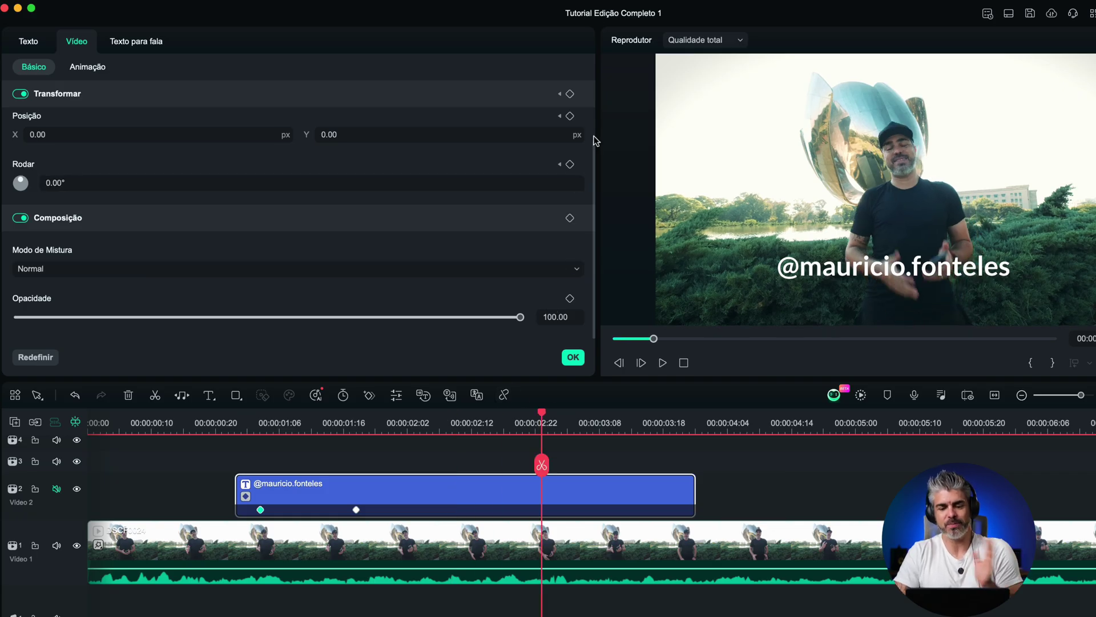
pyautogui.click(570, 94)
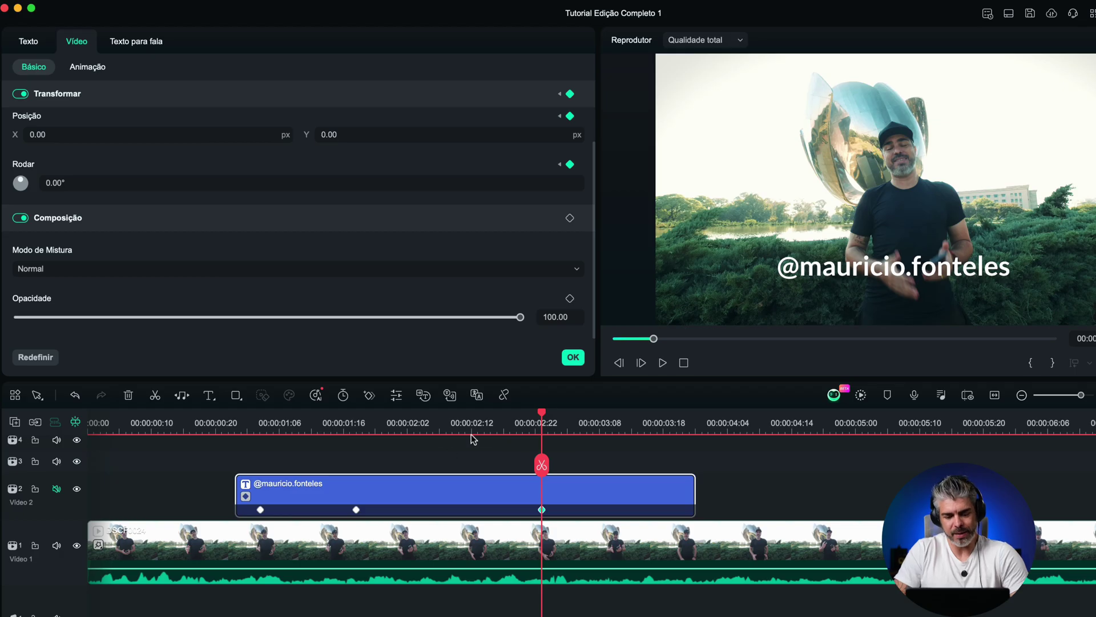
# Set the title's X position to 3416 px at about 00:00:03:11 so it slides out of the frame
pyautogui.click(377, 439)
pyautogui.press('space')
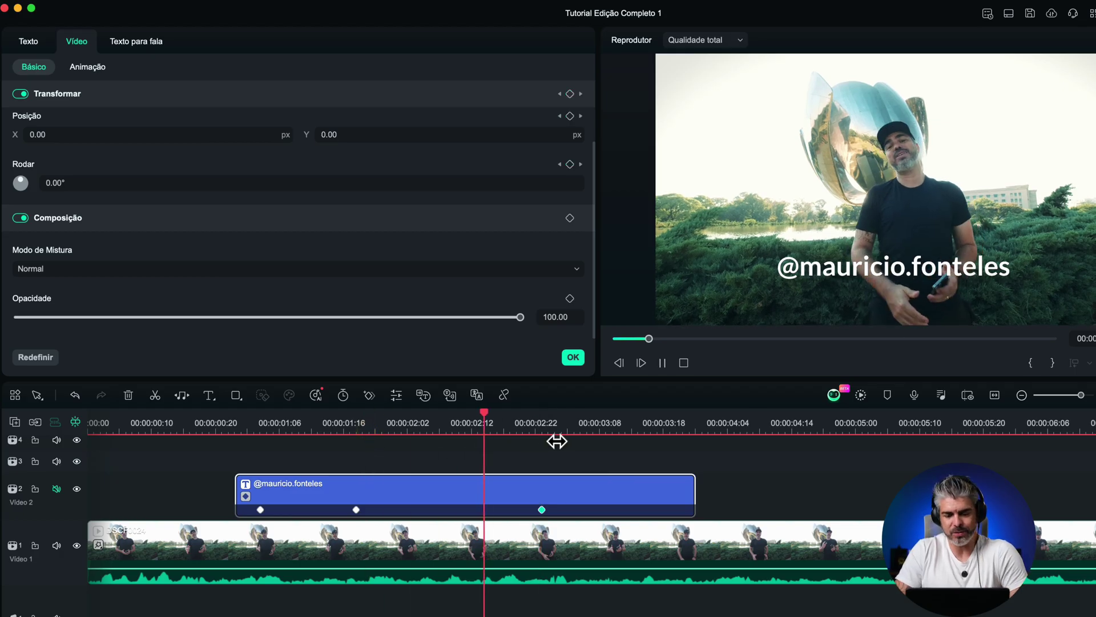
pyautogui.press('space')
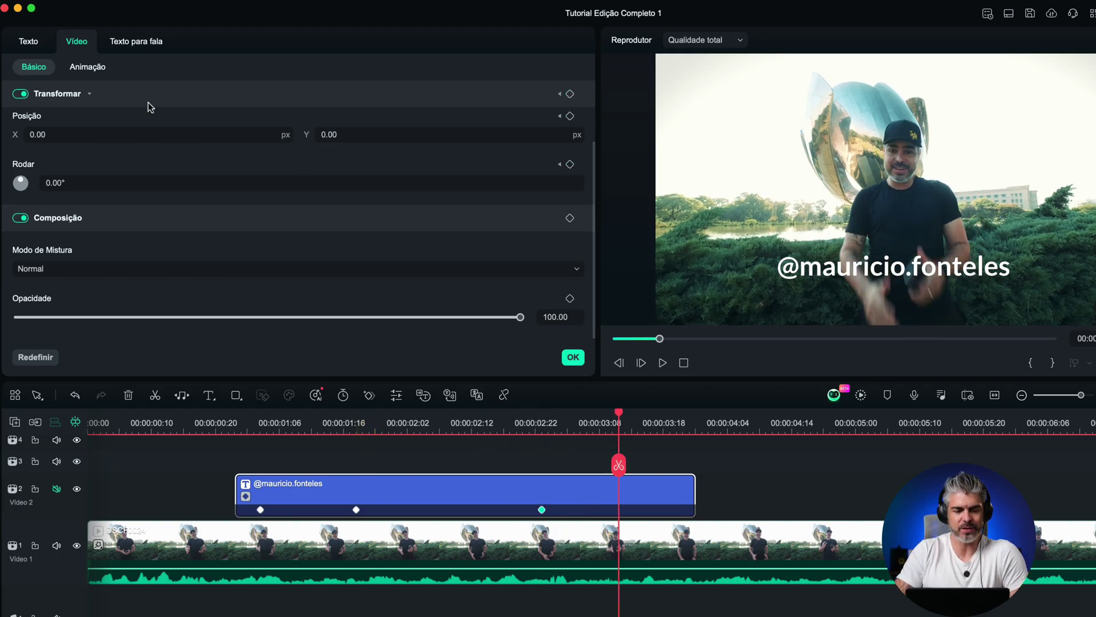
pyautogui.moveTo(37, 128); pyautogui.dragTo(866, 160)
pyautogui.moveTo(30, 139); pyautogui.dragTo(707, 144)
pyautogui.moveTo(43, 136); pyautogui.dragTo(759, 182)
# Play the whole title animation from the start of its clip to check the entry and exit
pyautogui.click(238, 430)
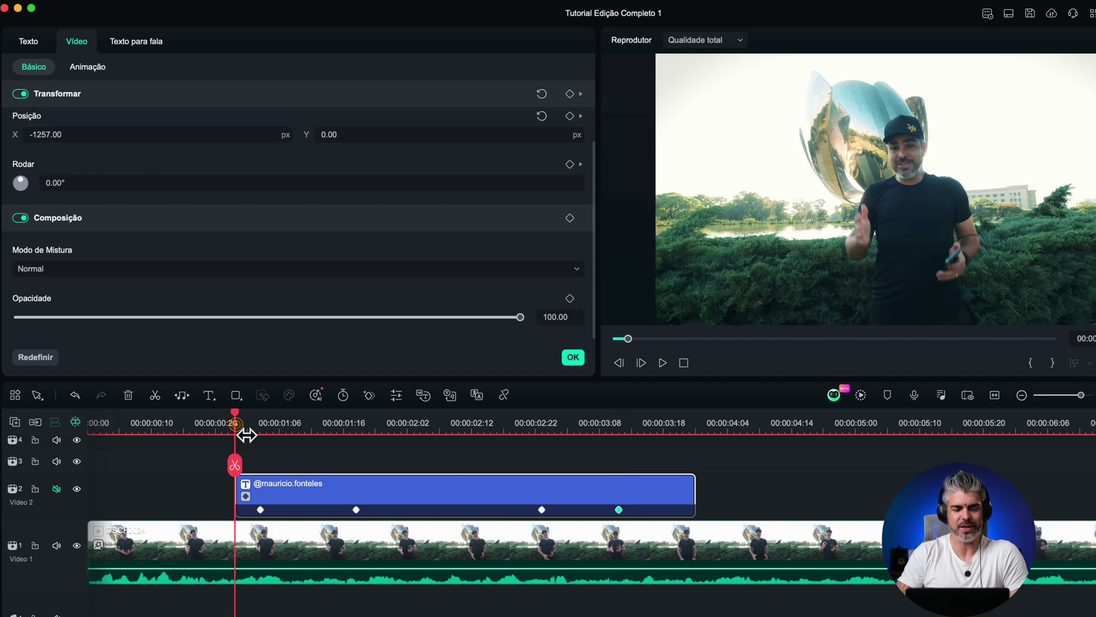
pyautogui.press('space')
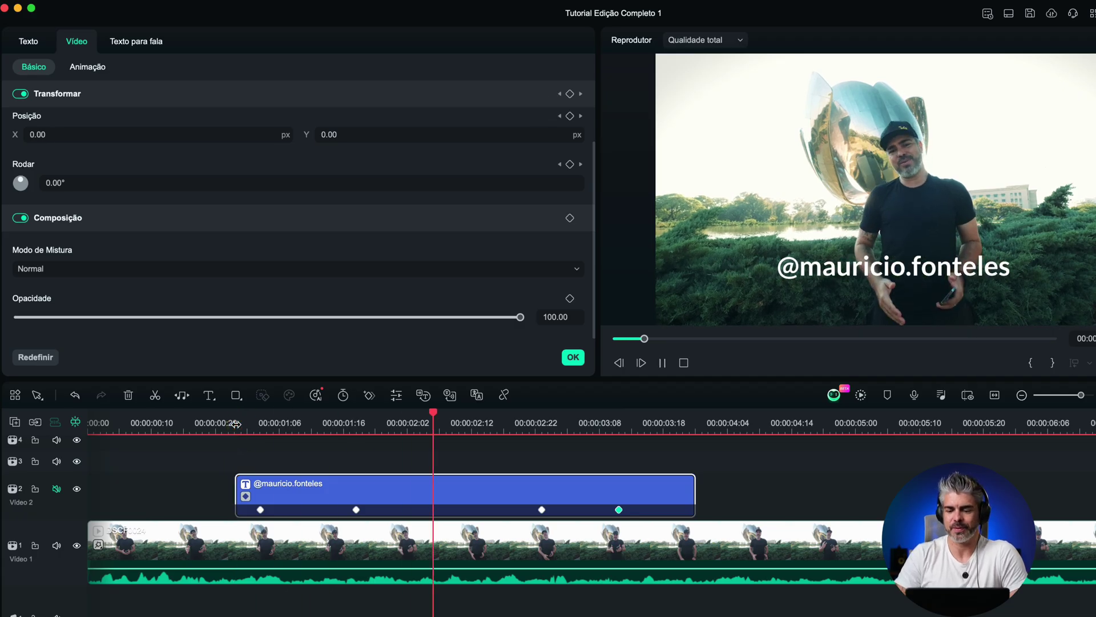
pyautogui.press('space')
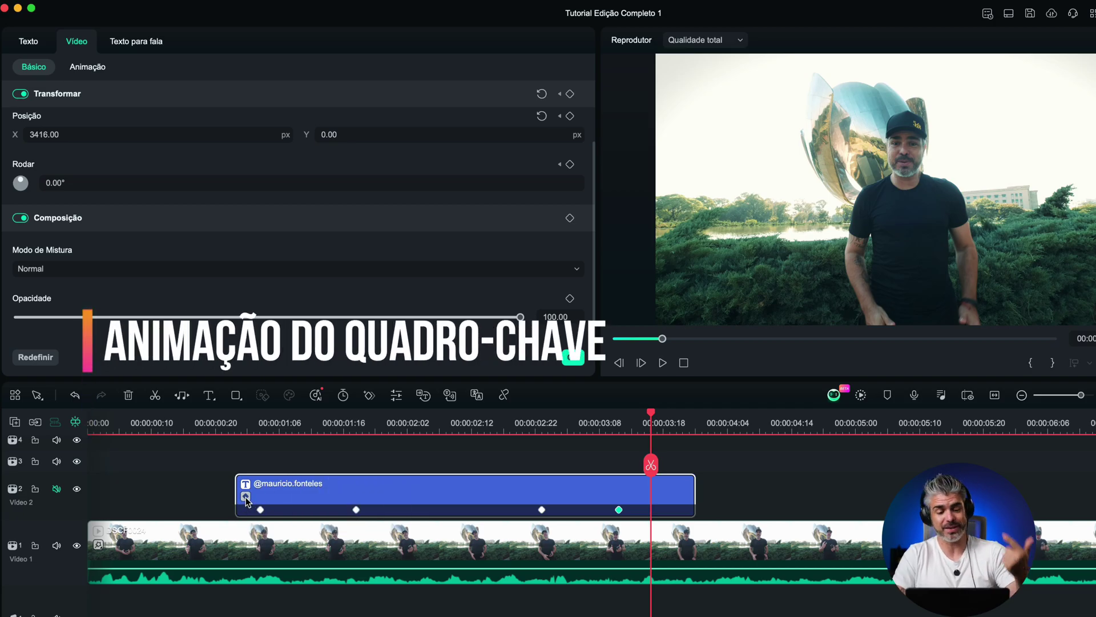
# Open the title clip's keyframe animation editor and look over the Transformar keyframe rows and graph
pyautogui.click(245, 498)
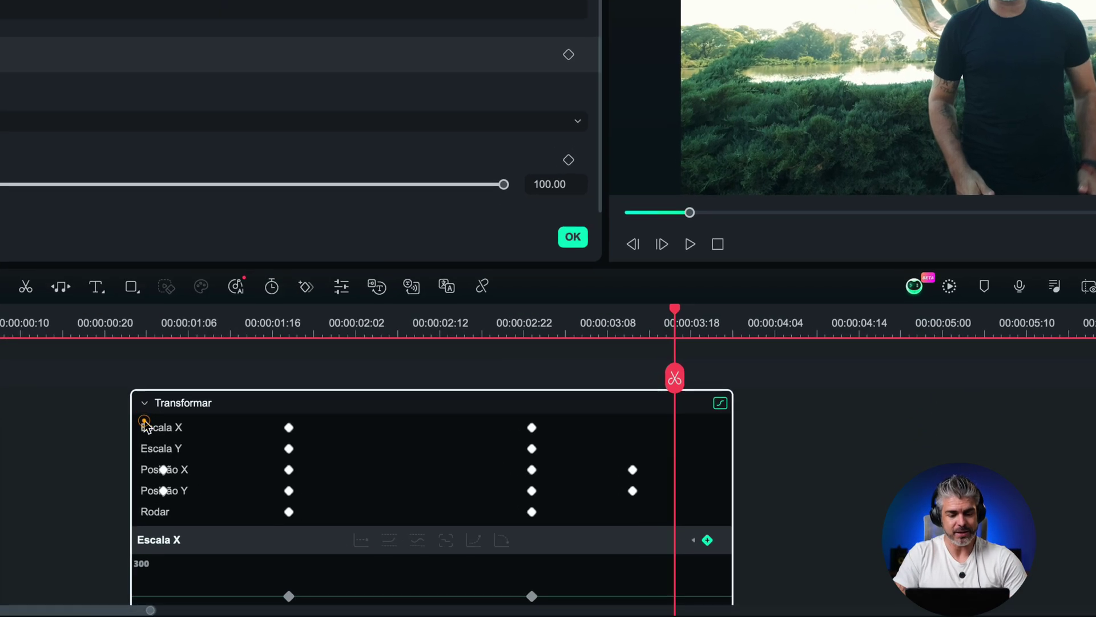
pyautogui.scroll(-2, 243, 488)
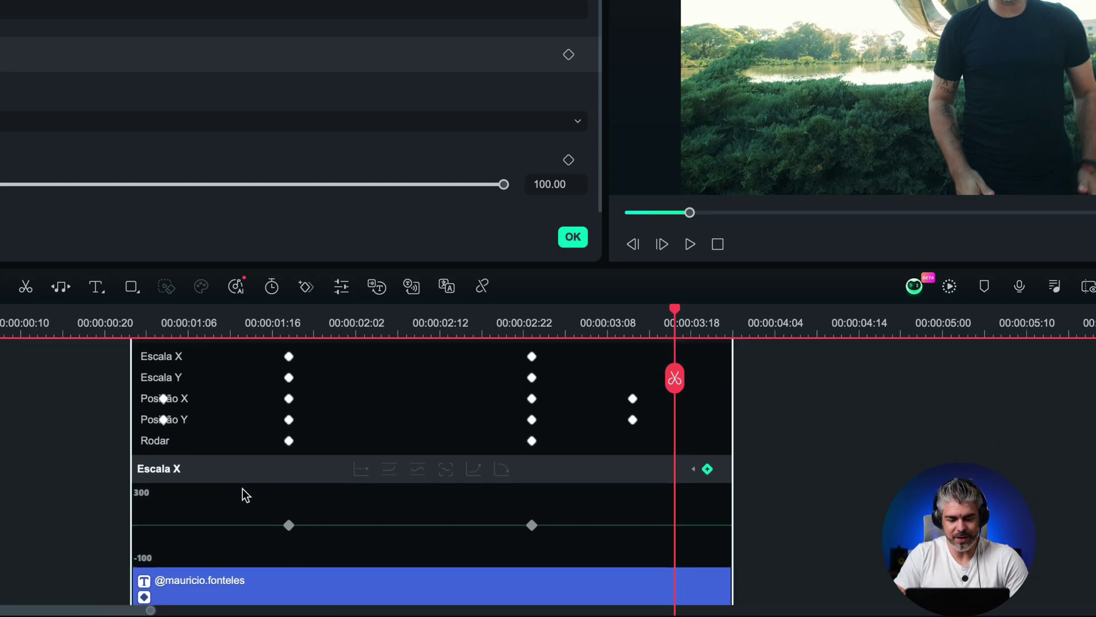
pyautogui.scroll(-3, 242, 488)
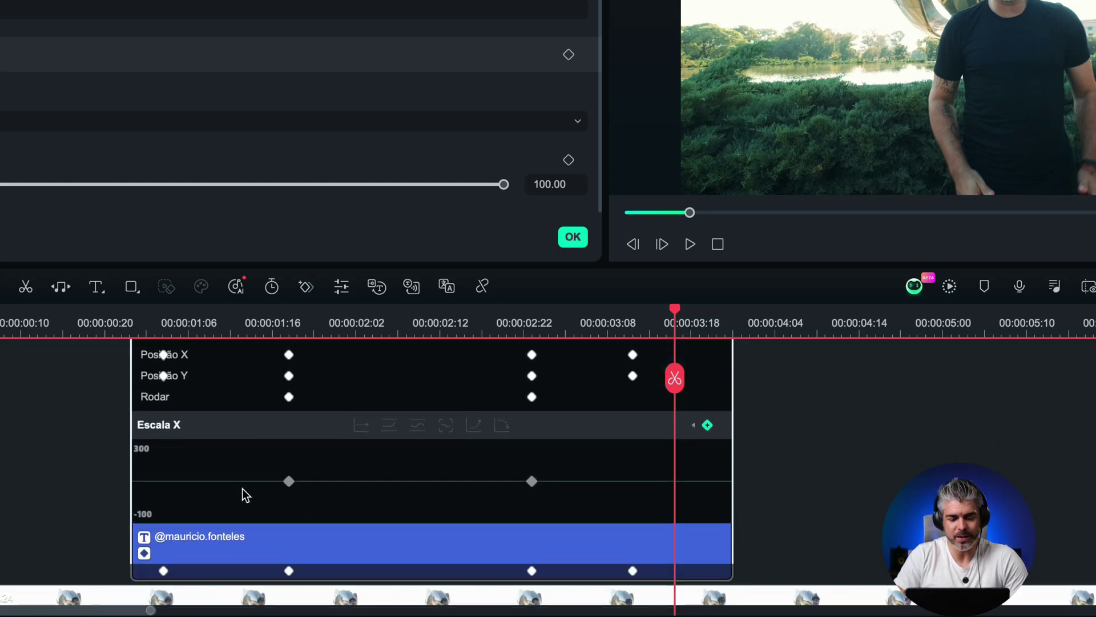
pyautogui.scroll(5, 243, 488)
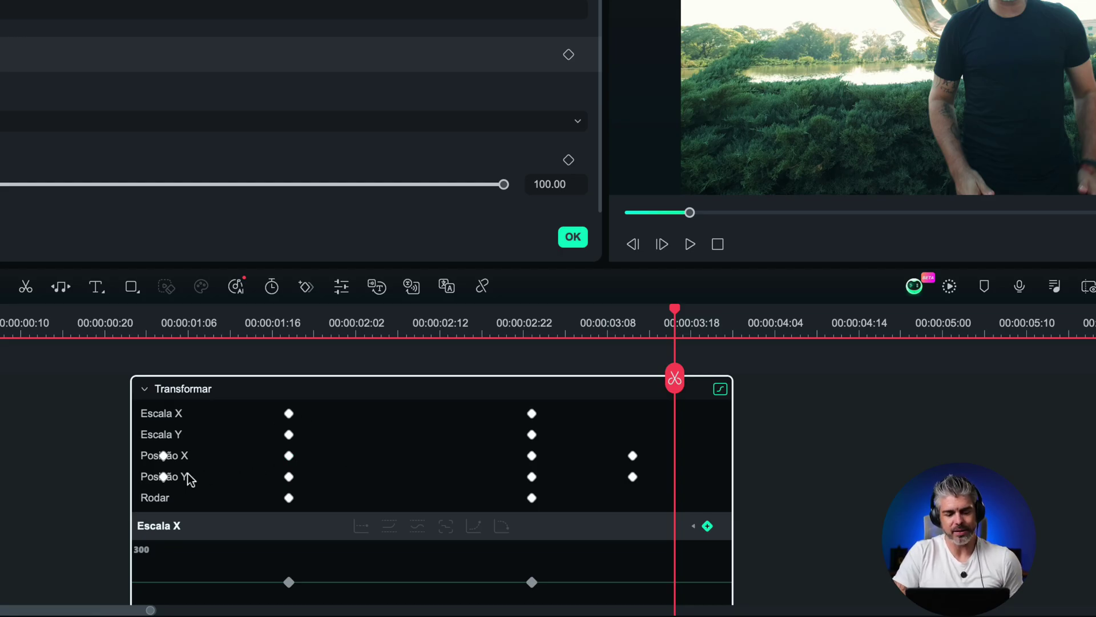
pyautogui.scroll(-1, 182, 466)
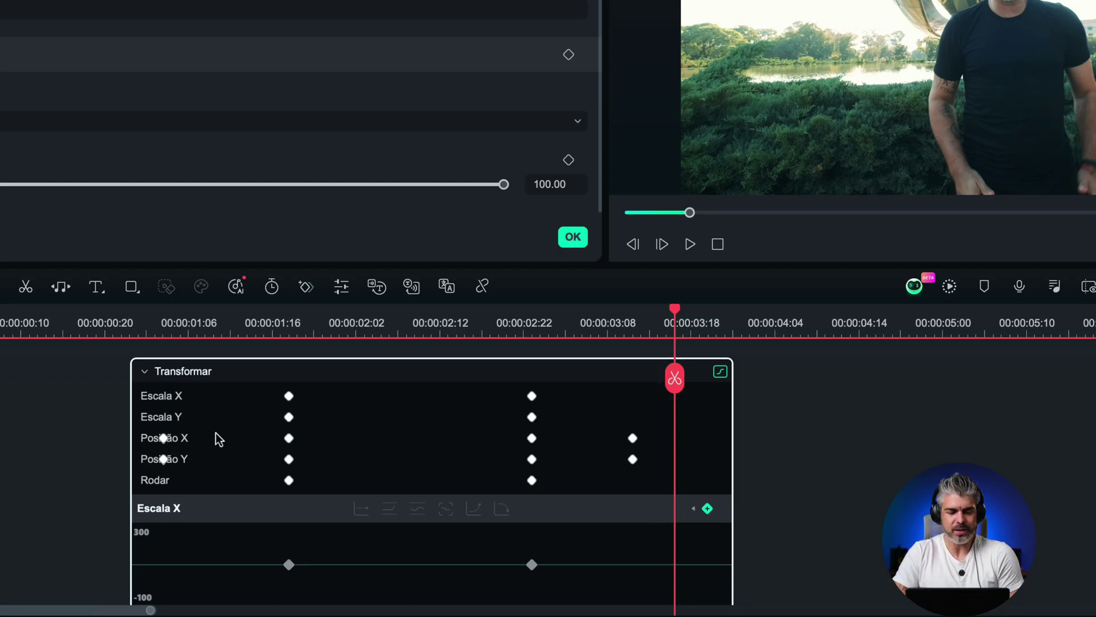
# Show the Posição X curve and inspect its entry, hold and exit keyframes, returning to the one at about 00:00:01:18
pyautogui.click(289, 438)
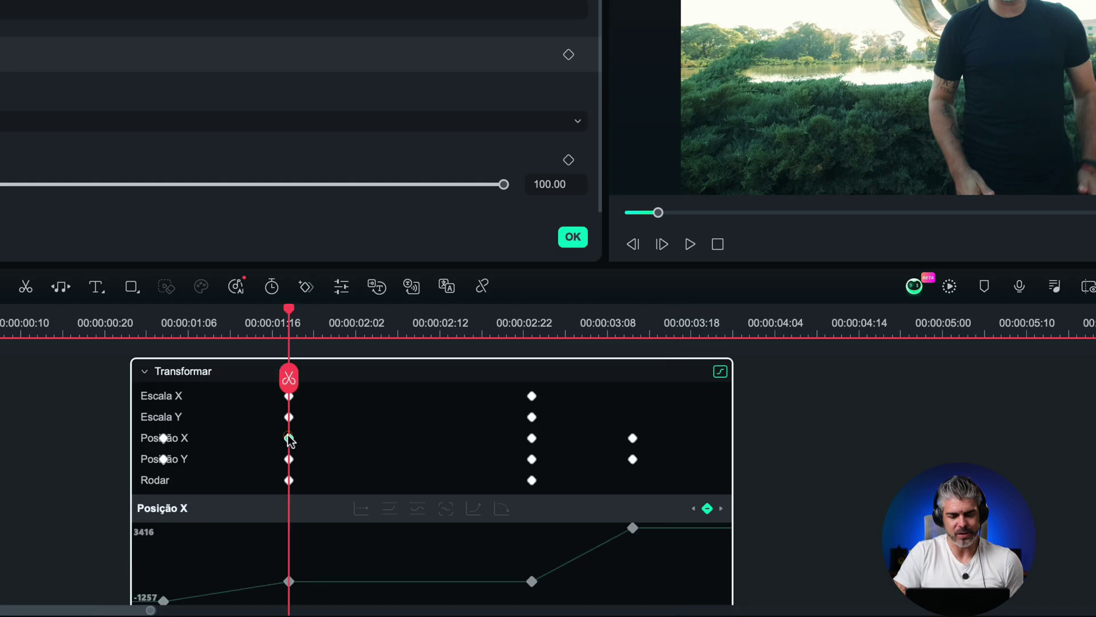
pyautogui.click(531, 438)
pyautogui.click(633, 437)
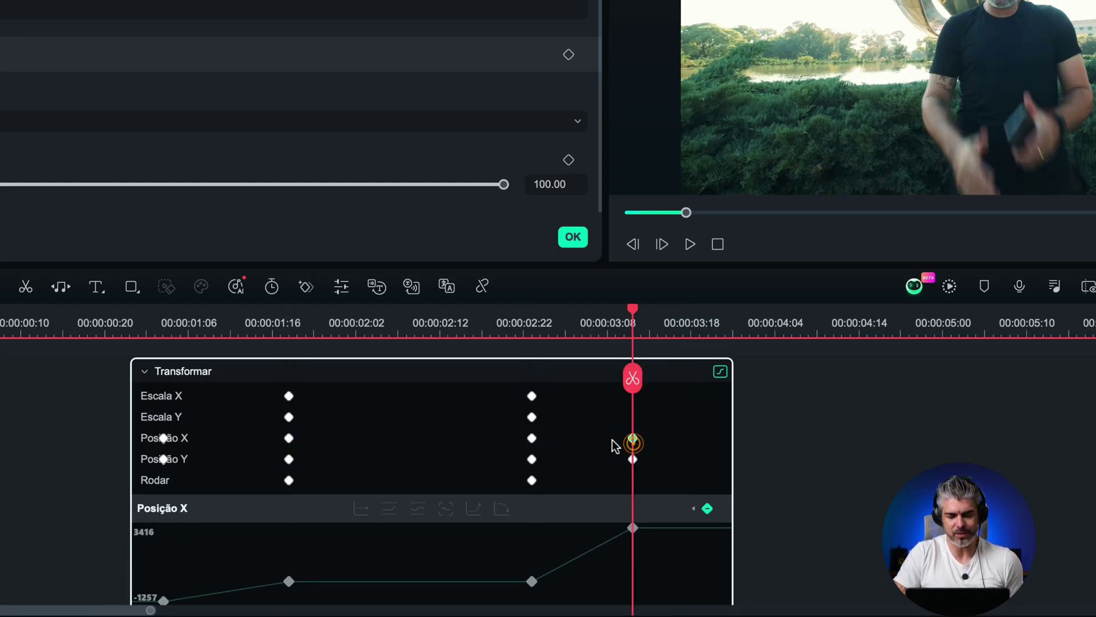
pyautogui.click(531, 438)
pyautogui.scroll(-1, 527, 442)
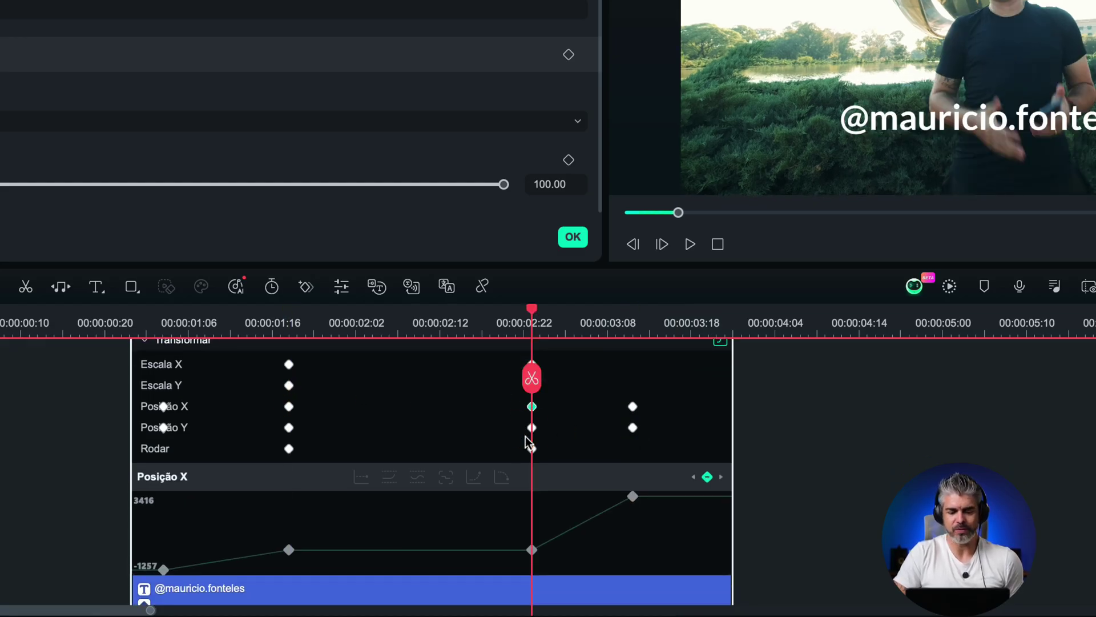
pyautogui.click(289, 406)
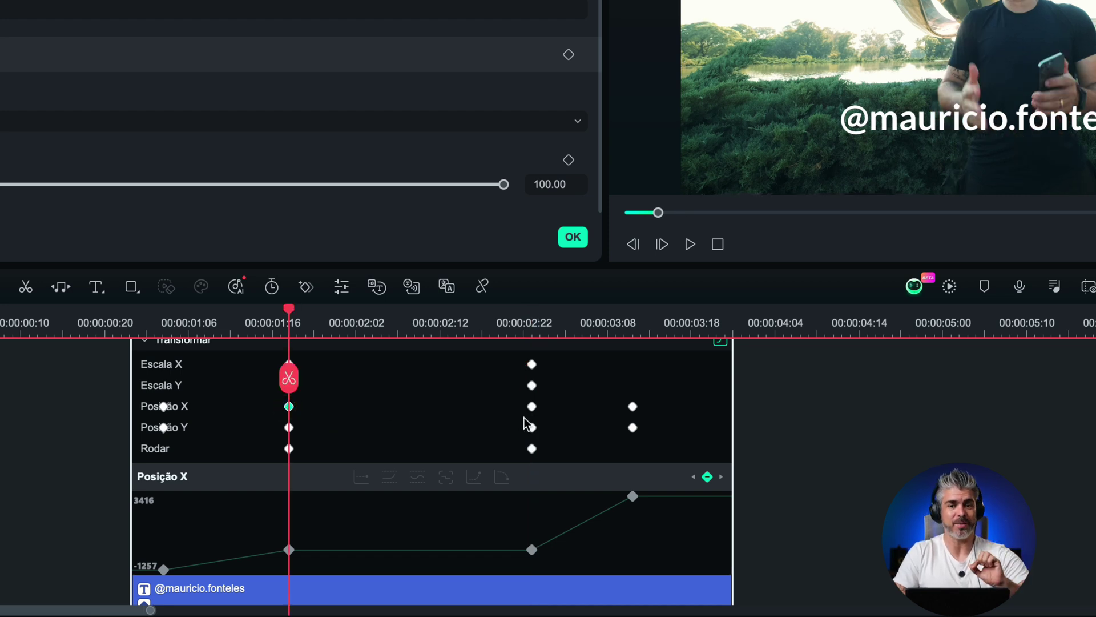
# Close the title clip's keyframe animation editor, then move the playhead to 00:00:01:06 and leave the title's settings
pyautogui.scroll(-2, 524, 418)
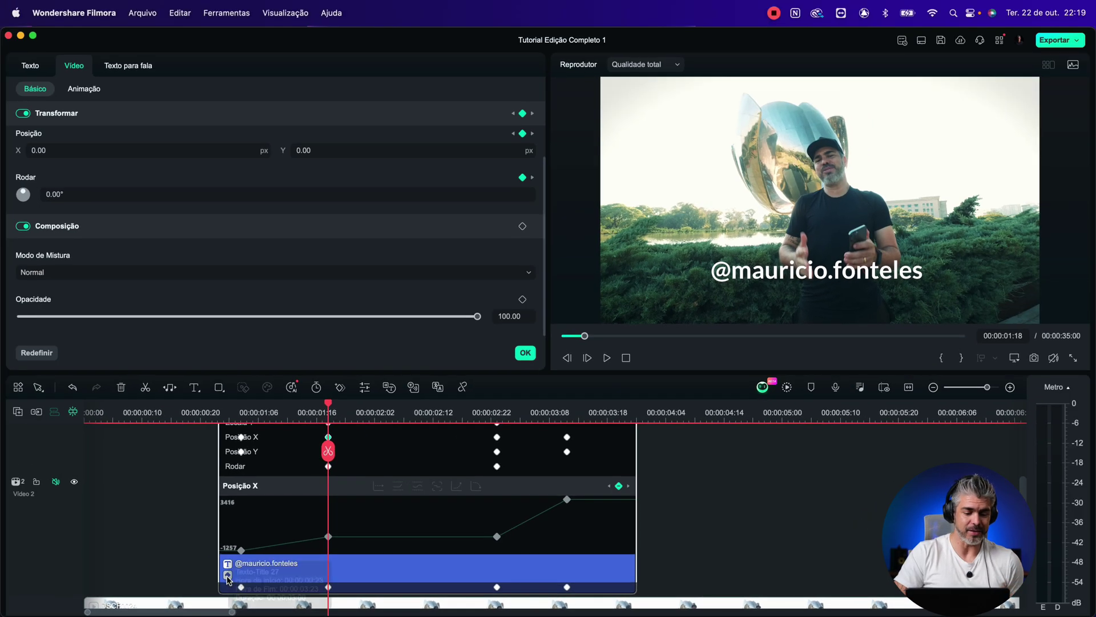
pyautogui.click(144, 557)
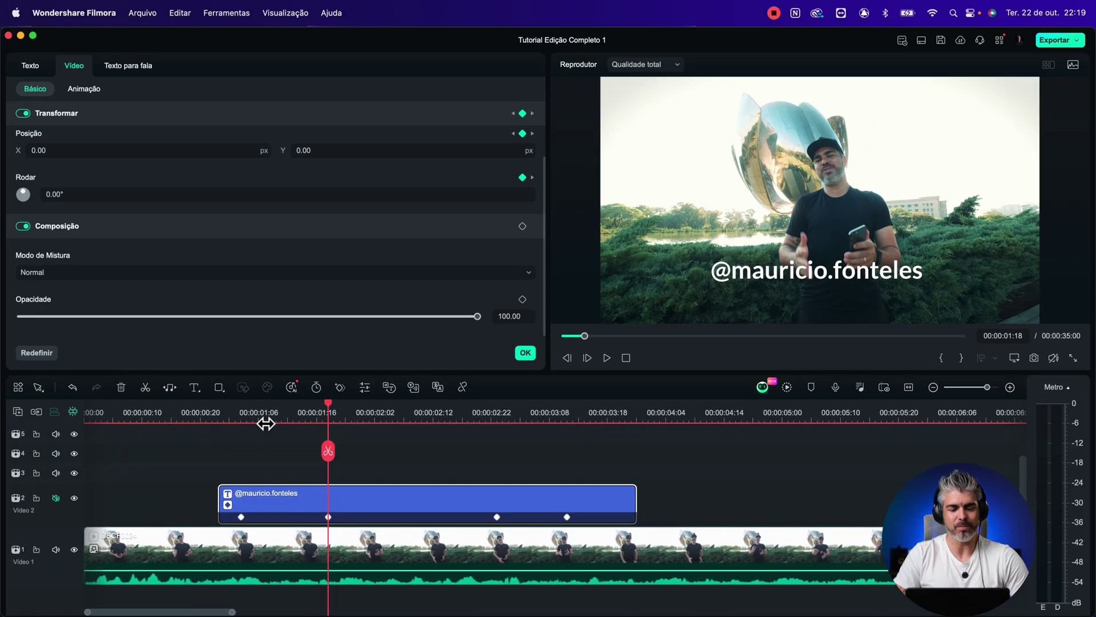
pyautogui.click(259, 422)
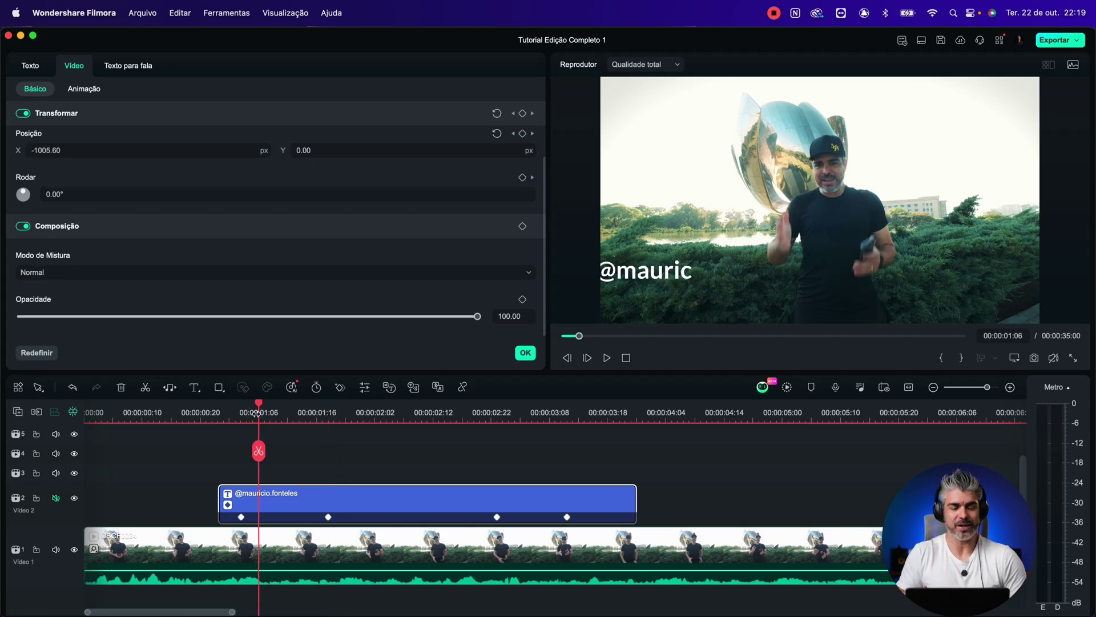
pyautogui.click(526, 352)
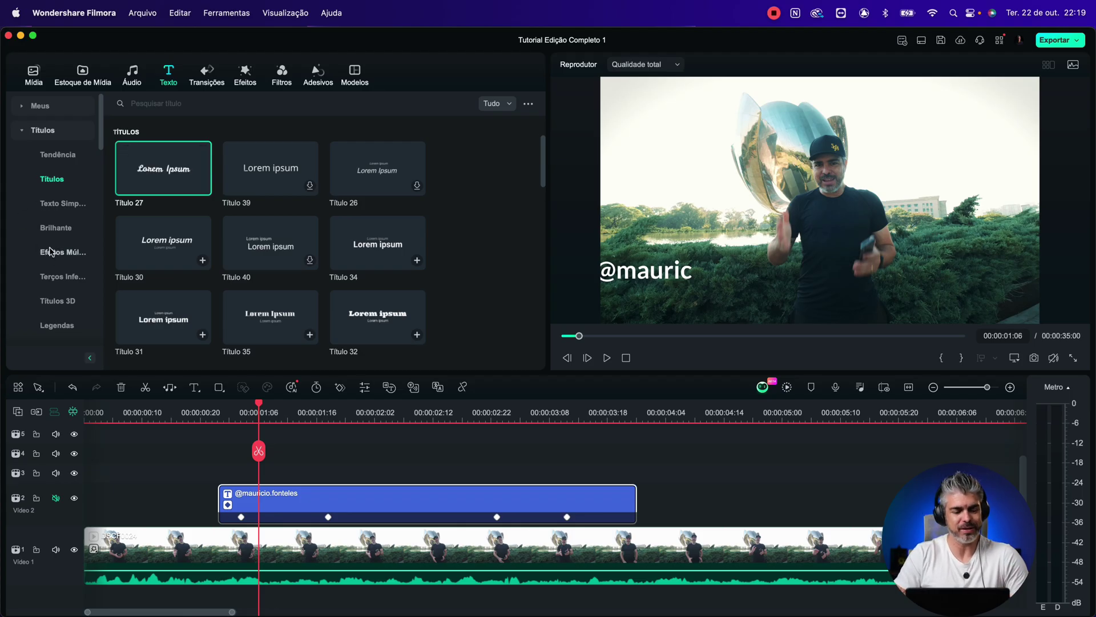
# Preview the THANKS water cascade title from the multiple-effects title category
pyautogui.click(51, 252)
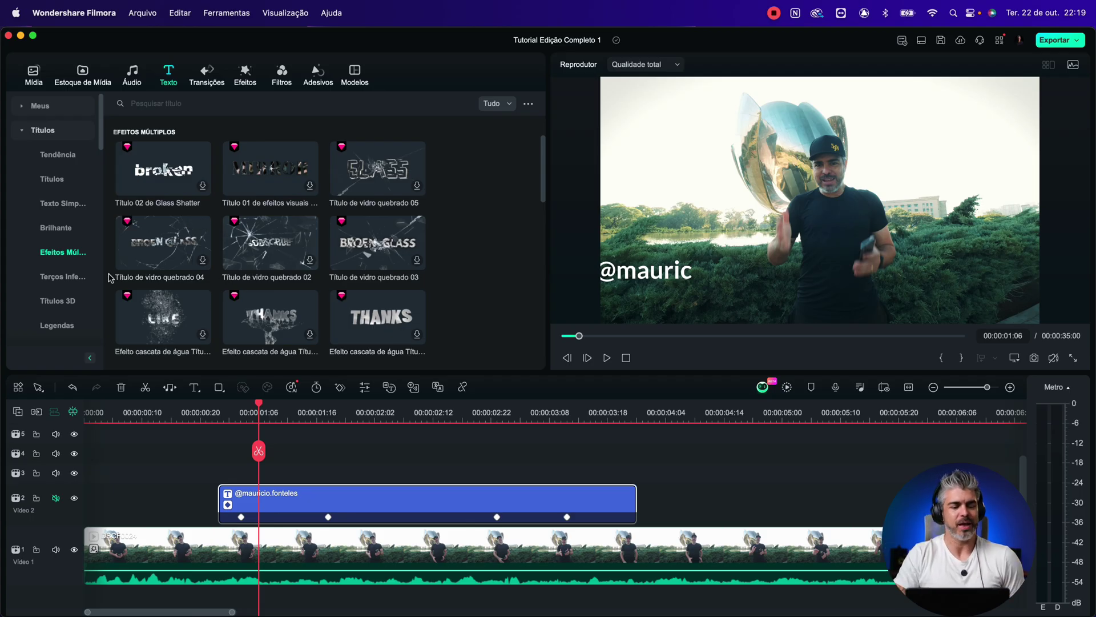
pyautogui.click(359, 323)
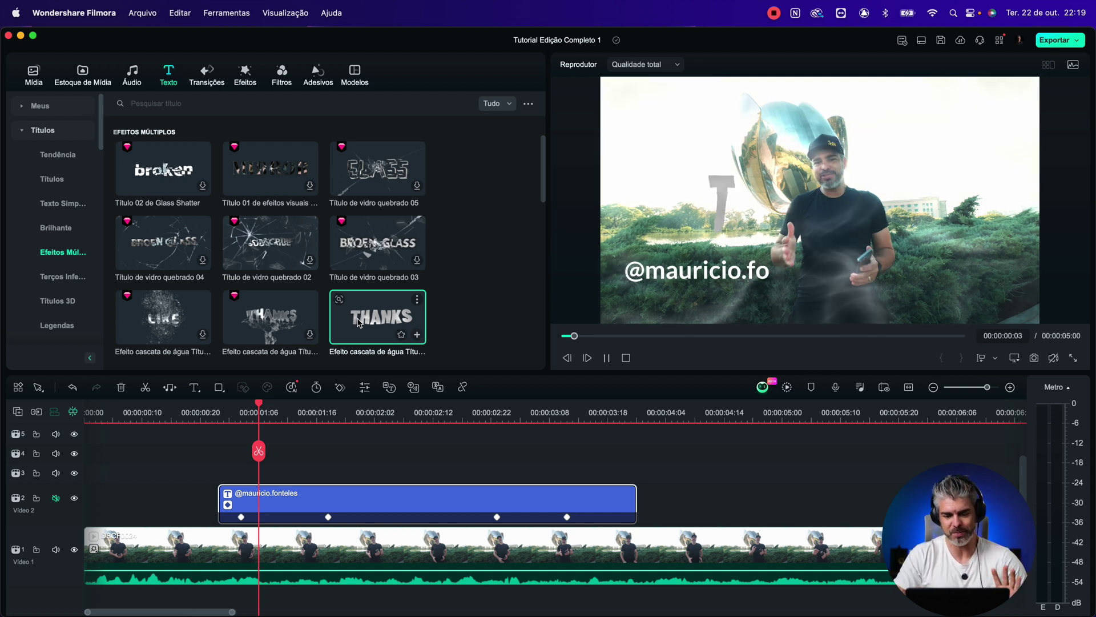
pyautogui.press('space')
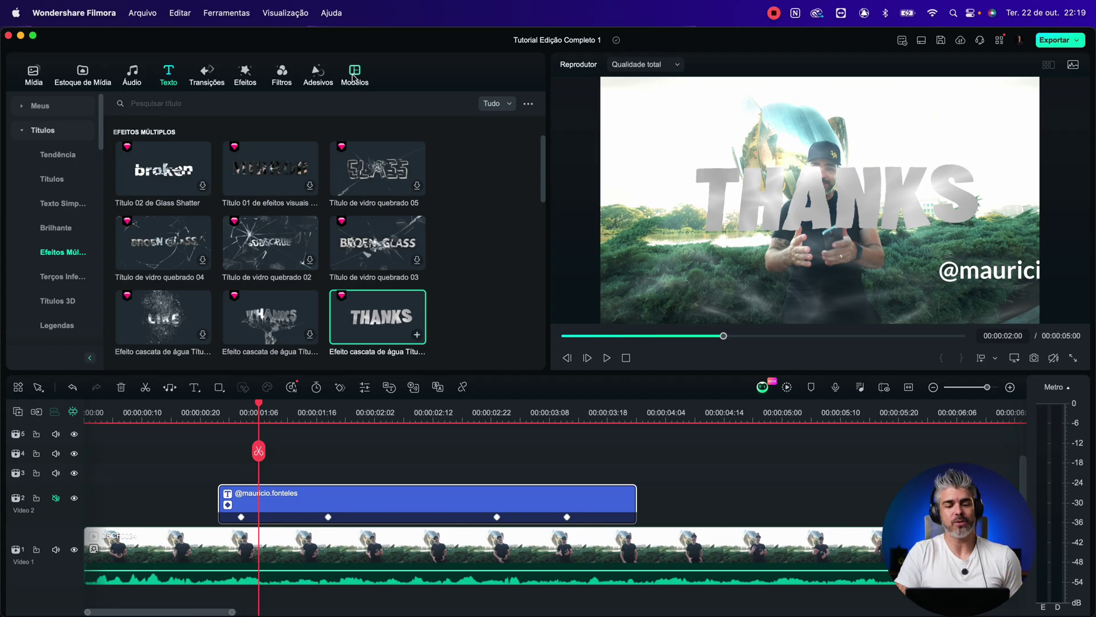
# Look through the trending and Inscrever-se templates, previewing the Inscreva-se agora and Youtube Game Endscreen templates
pyautogui.click(356, 73)
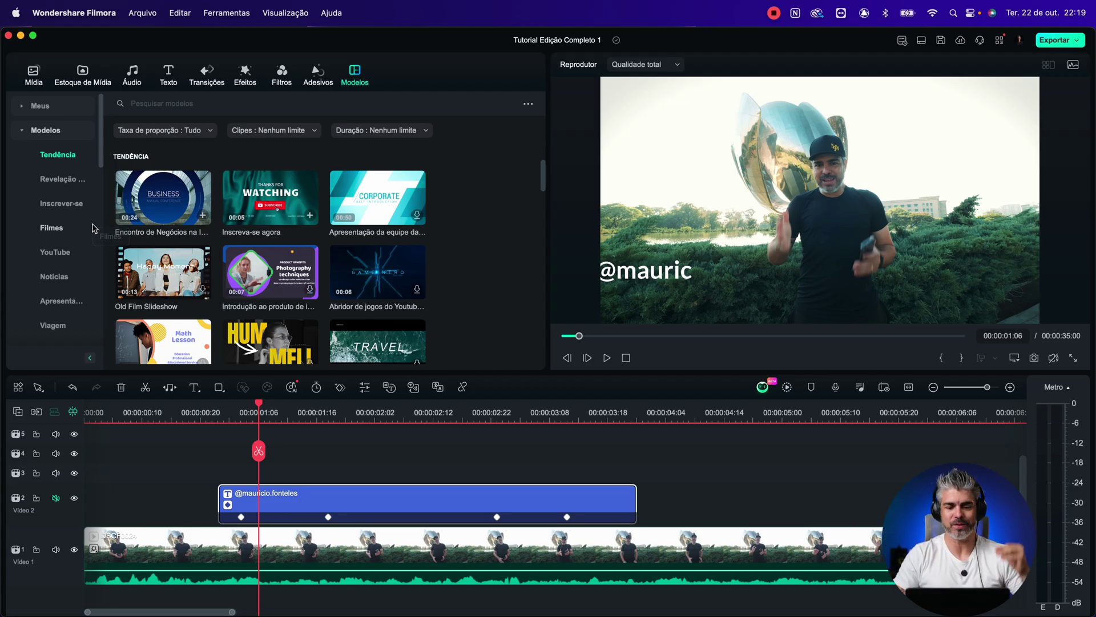
pyautogui.click(254, 206)
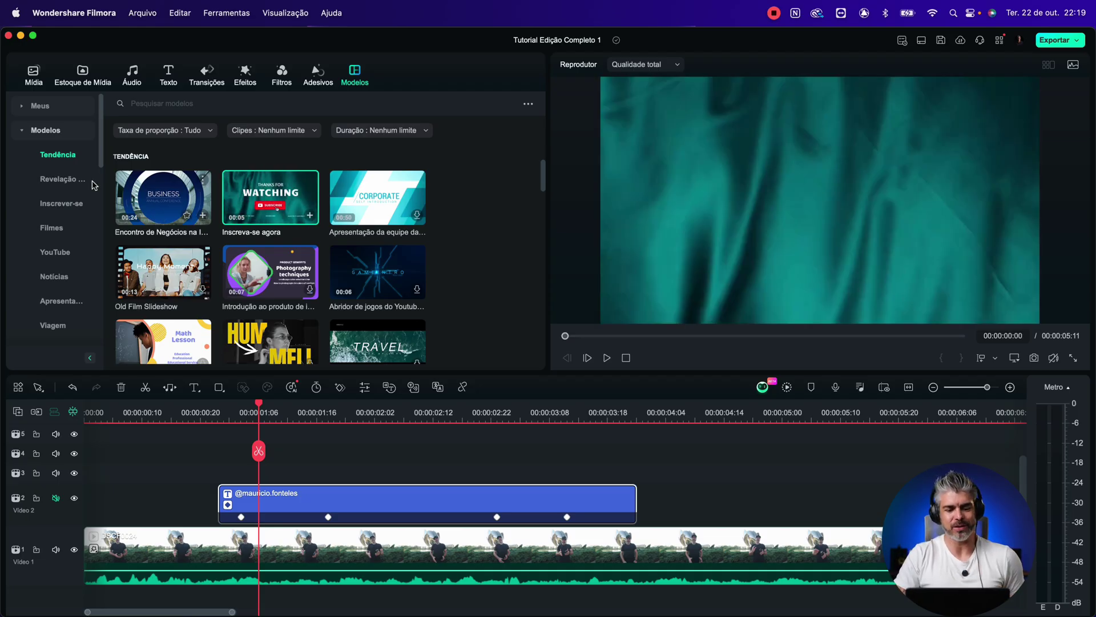
pyautogui.click(68, 206)
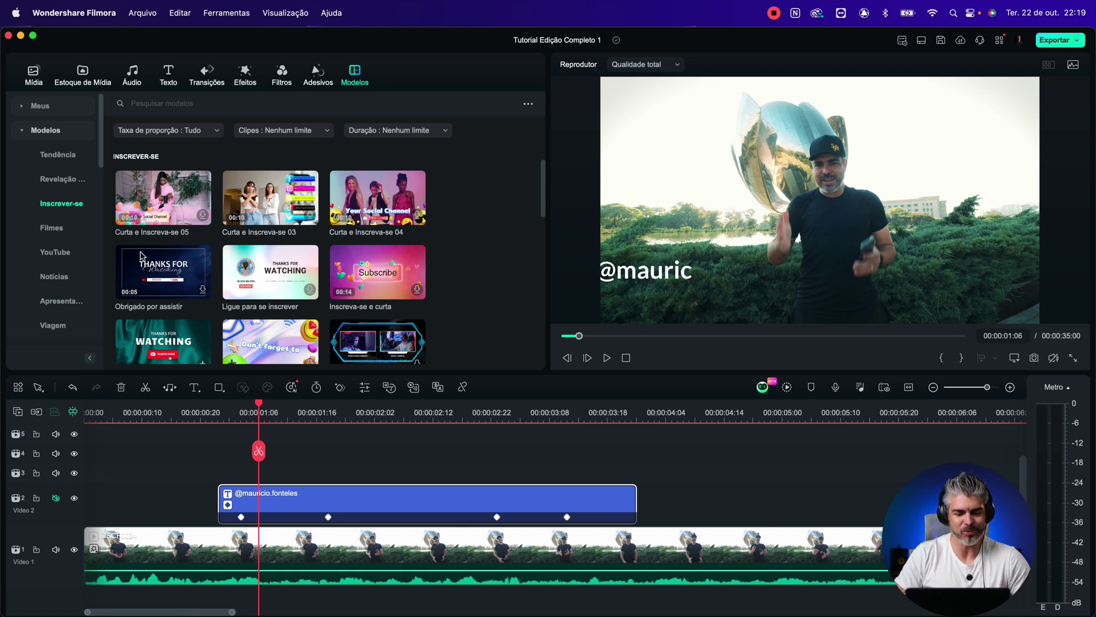
pyautogui.scroll(-3, 145, 260)
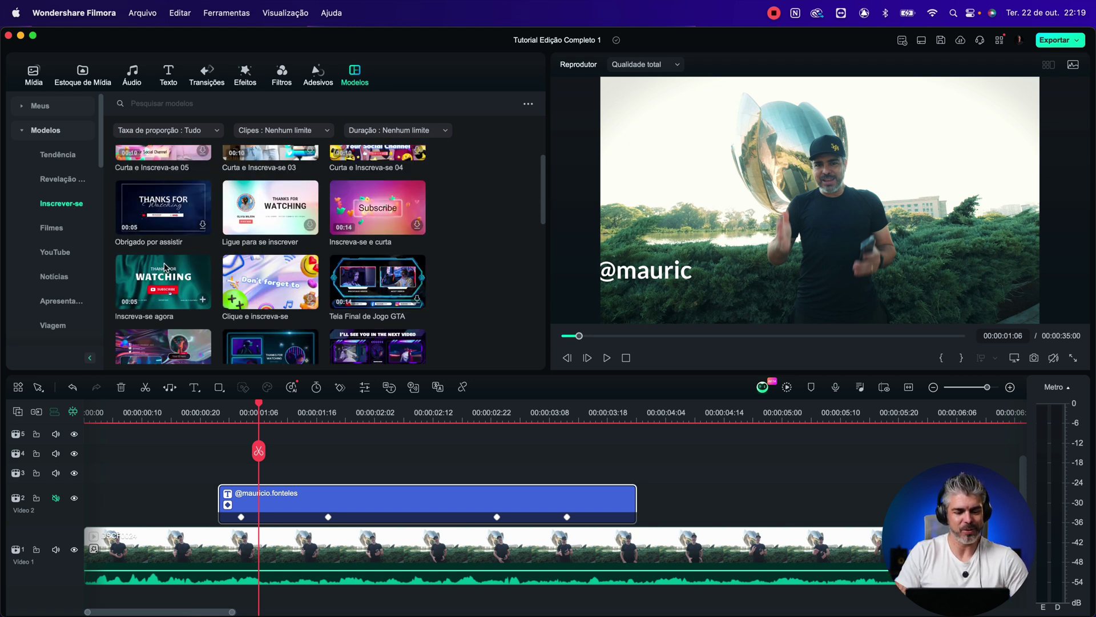
pyautogui.scroll(-5, 165, 268)
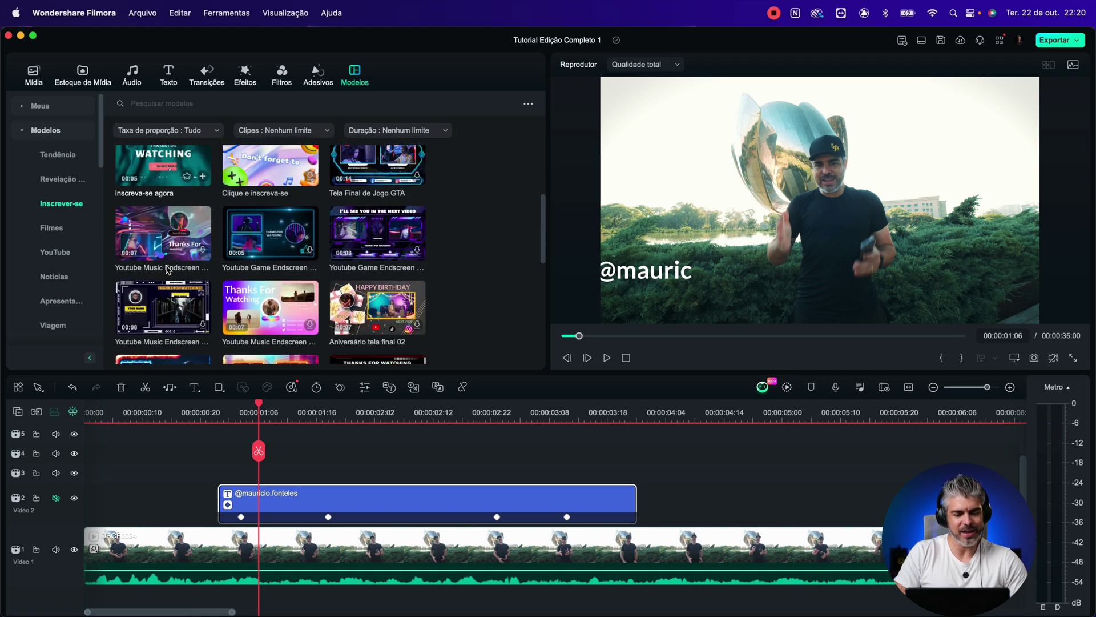
pyautogui.scroll(1, 169, 270)
pyautogui.click(249, 269)
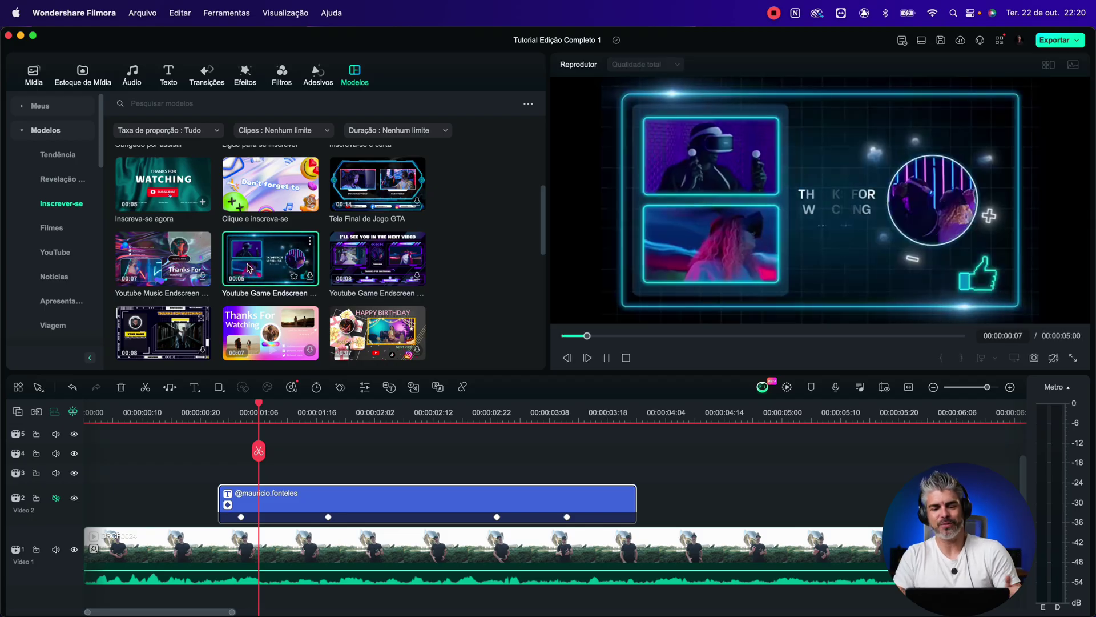
pyautogui.scroll(-2, 209, 309)
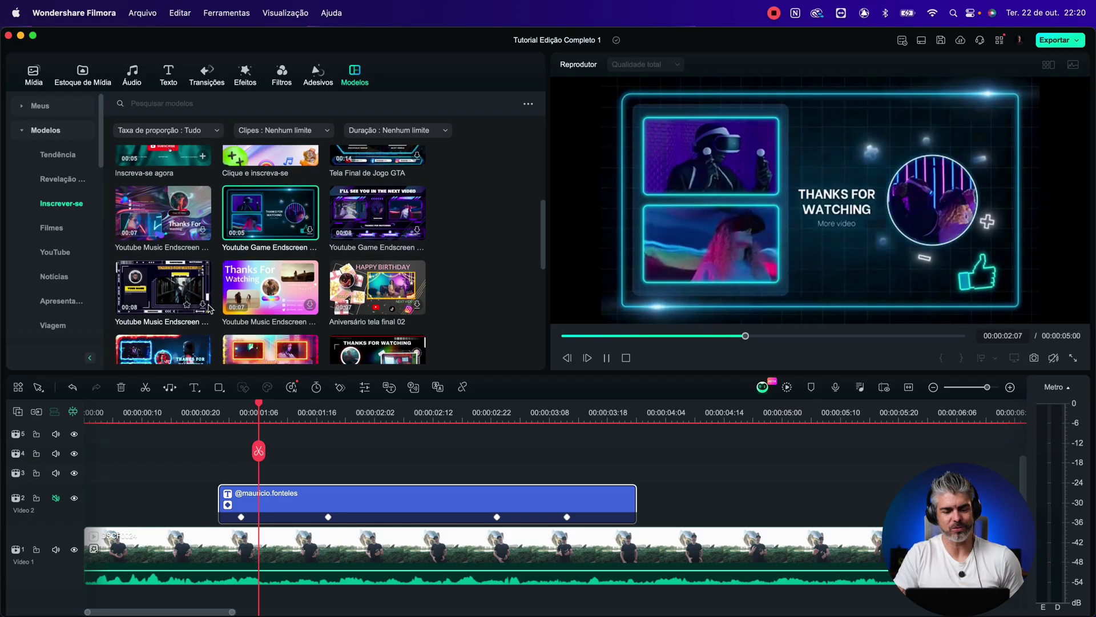
# Browse the Filmes, YouTube, Notícias and presentation template categories, ending with the rest of the Inscrever-se templates
pyautogui.click(51, 227)
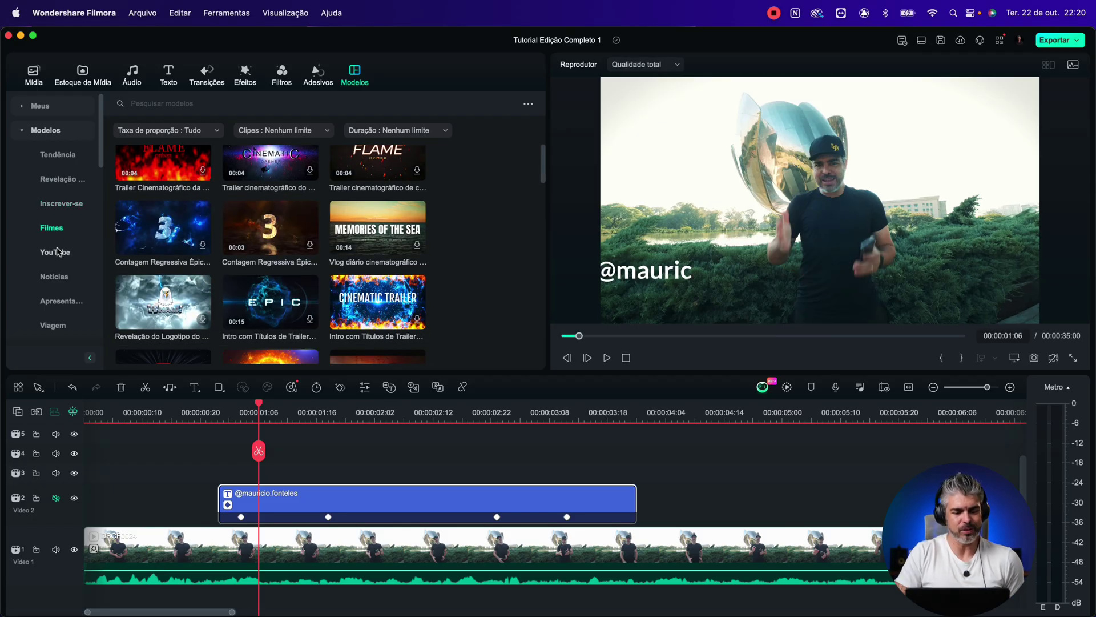
pyautogui.click(55, 252)
pyautogui.scroll(-4, 257, 254)
pyautogui.scroll(-6, 256, 254)
pyautogui.scroll(-5, 256, 254)
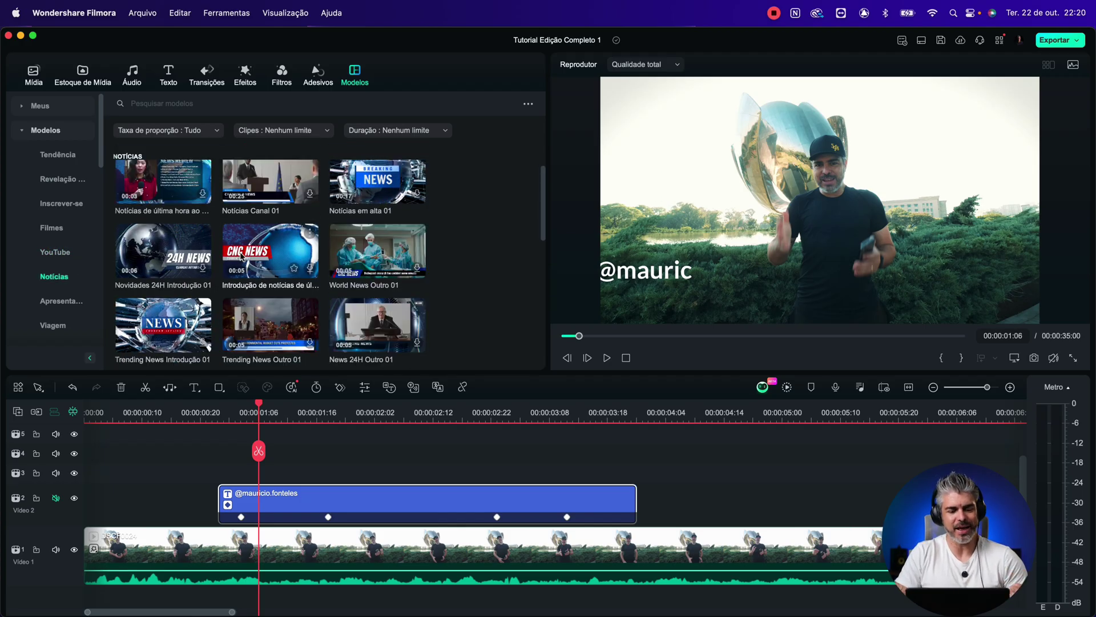
pyautogui.scroll(-5, 241, 257)
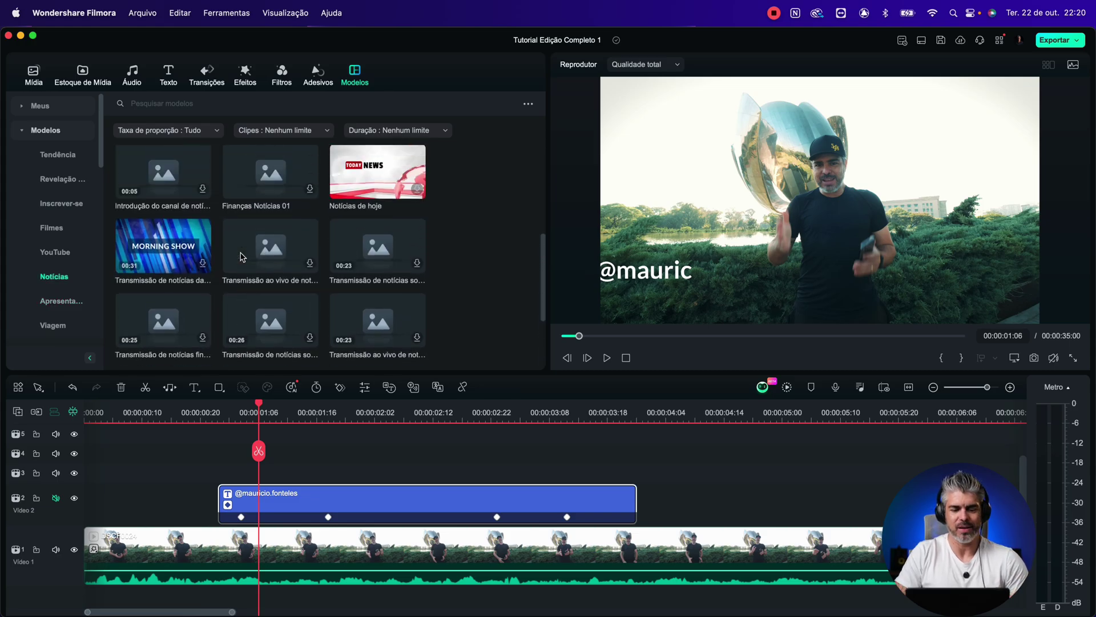
pyautogui.scroll(-1, 241, 257)
pyautogui.scroll(-5, 241, 257)
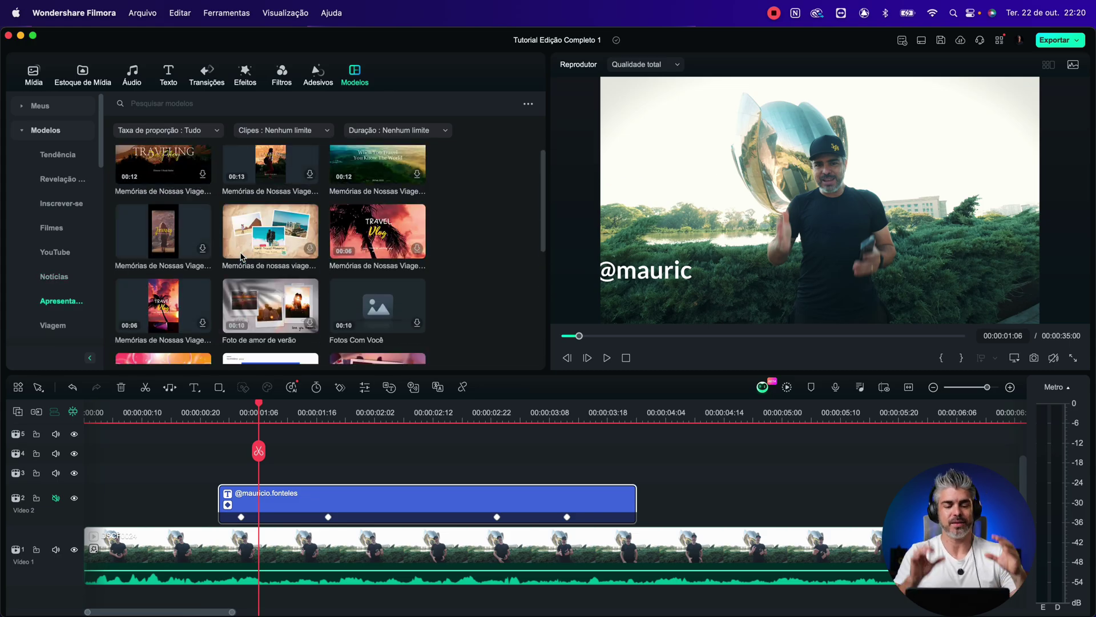
pyautogui.scroll(5, 241, 257)
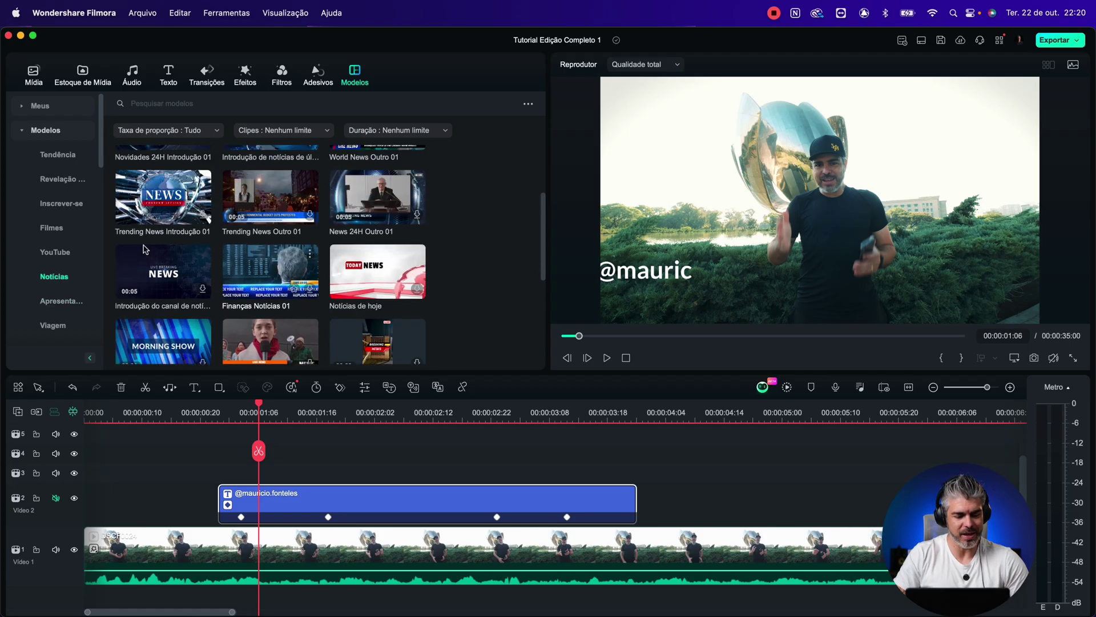
pyautogui.click(60, 204)
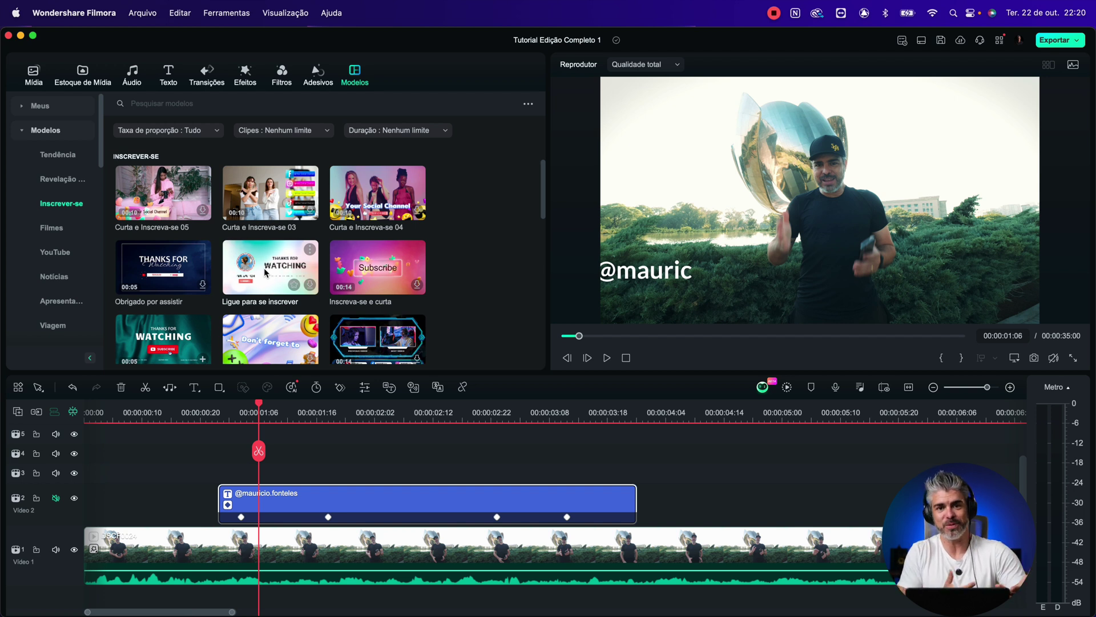
pyautogui.scroll(-8, 264, 268)
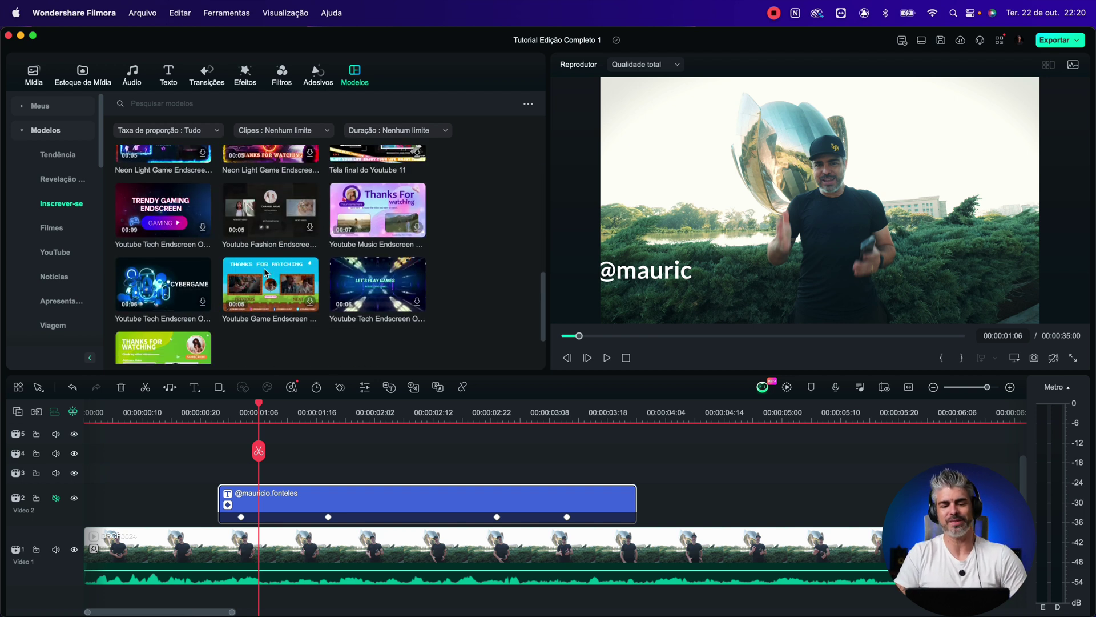
# Return to the title library and browse its other categories, including Texto Curvo and those listed below it
pyautogui.click(170, 76)
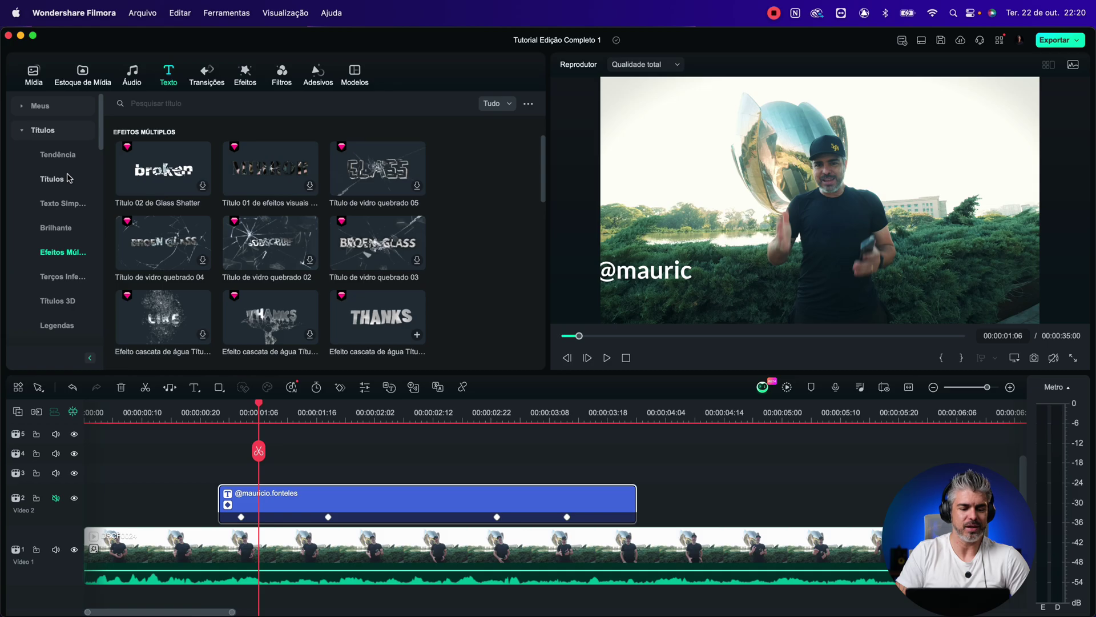
pyautogui.click(54, 206)
pyautogui.scroll(-1, 56, 263)
pyautogui.click(57, 297)
pyautogui.click(58, 319)
pyautogui.scroll(-3, 59, 302)
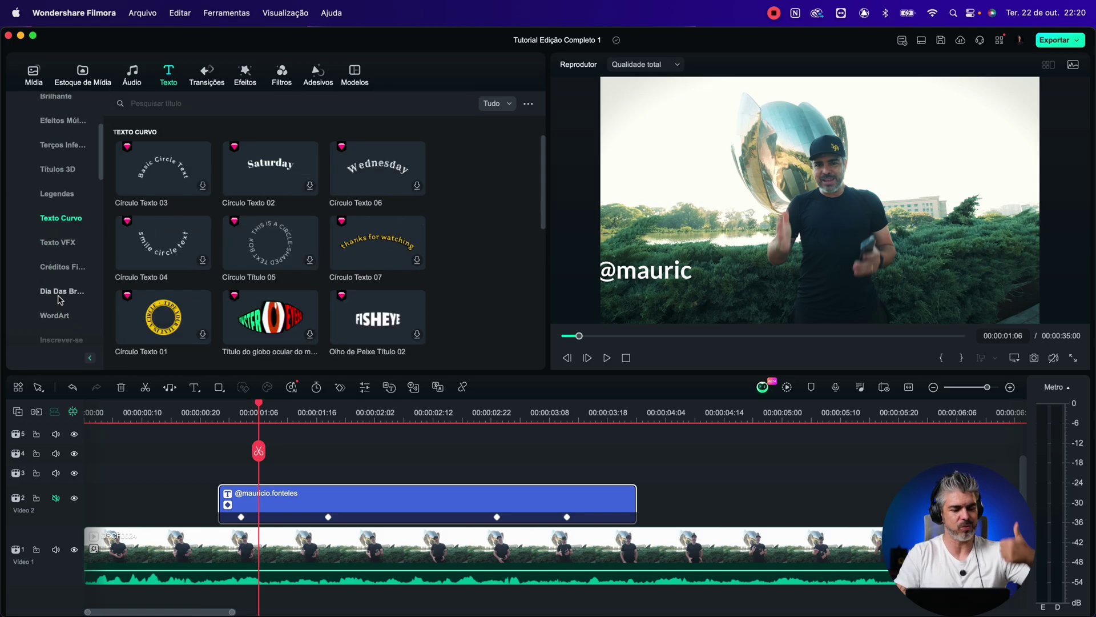
pyautogui.click(60, 295)
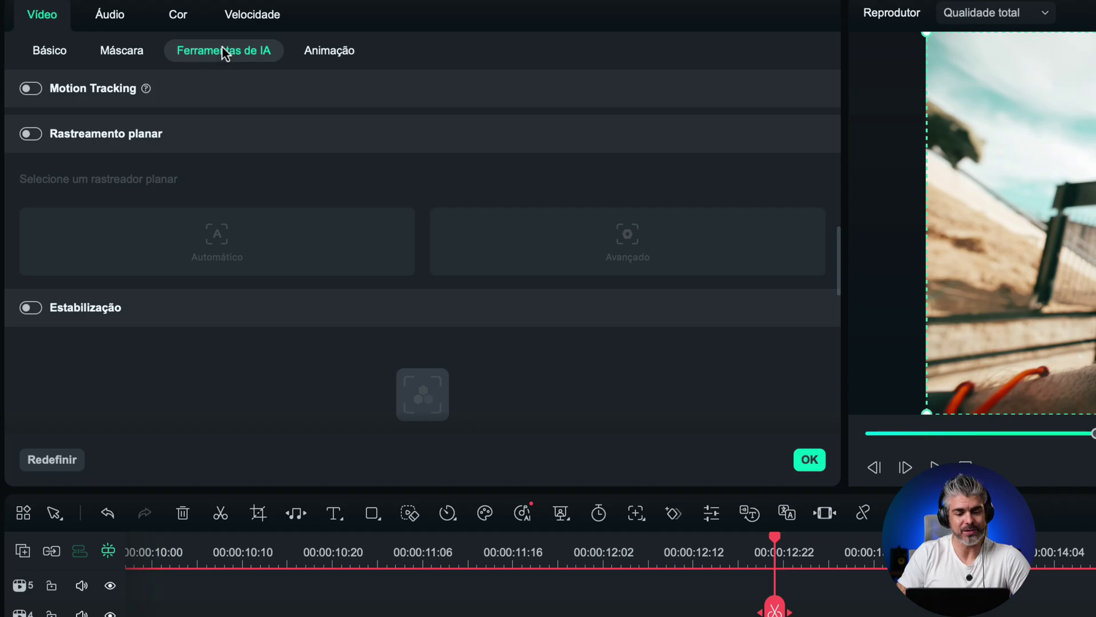
# Turn on planar tracking for the DSCF0058 clip with the Avançado tracker and set its precision to Alto
pyautogui.click(27, 135)
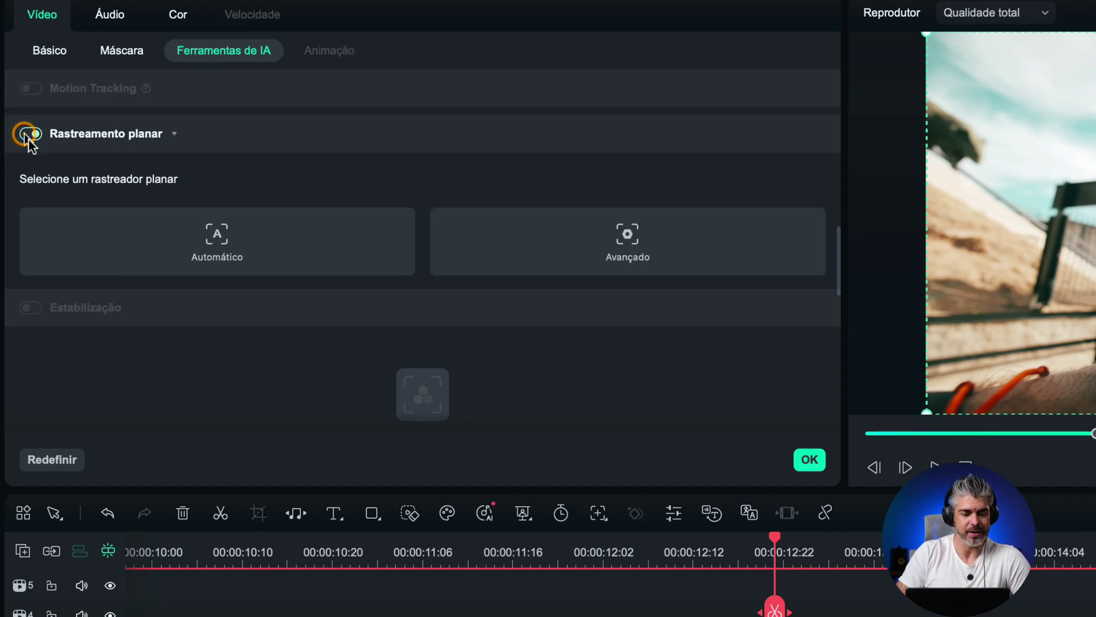
pyautogui.click(489, 228)
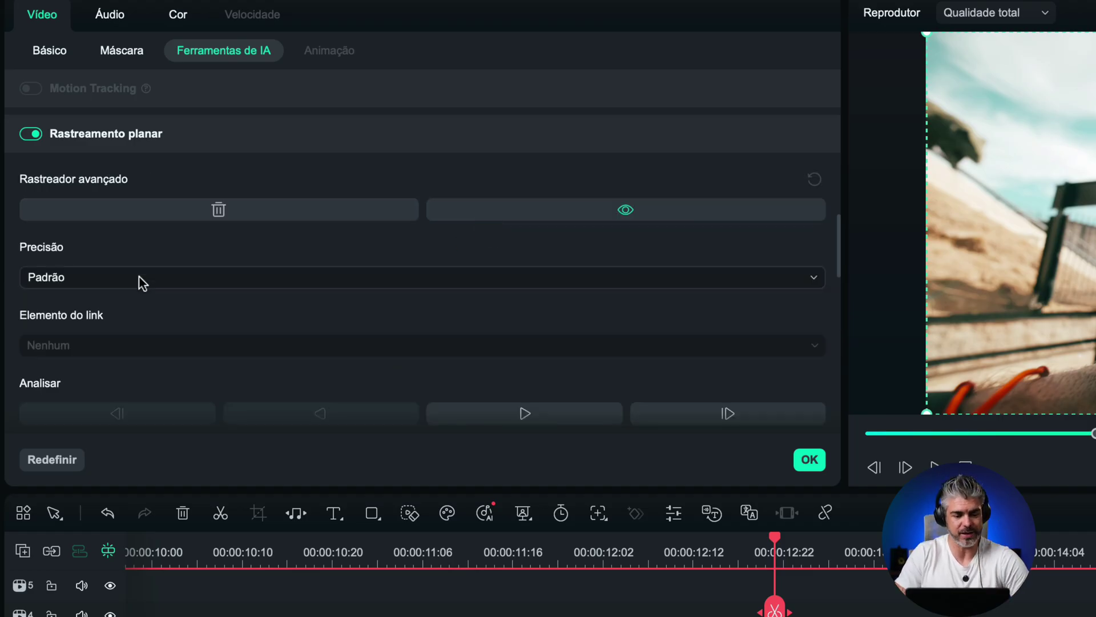
pyautogui.click(93, 282)
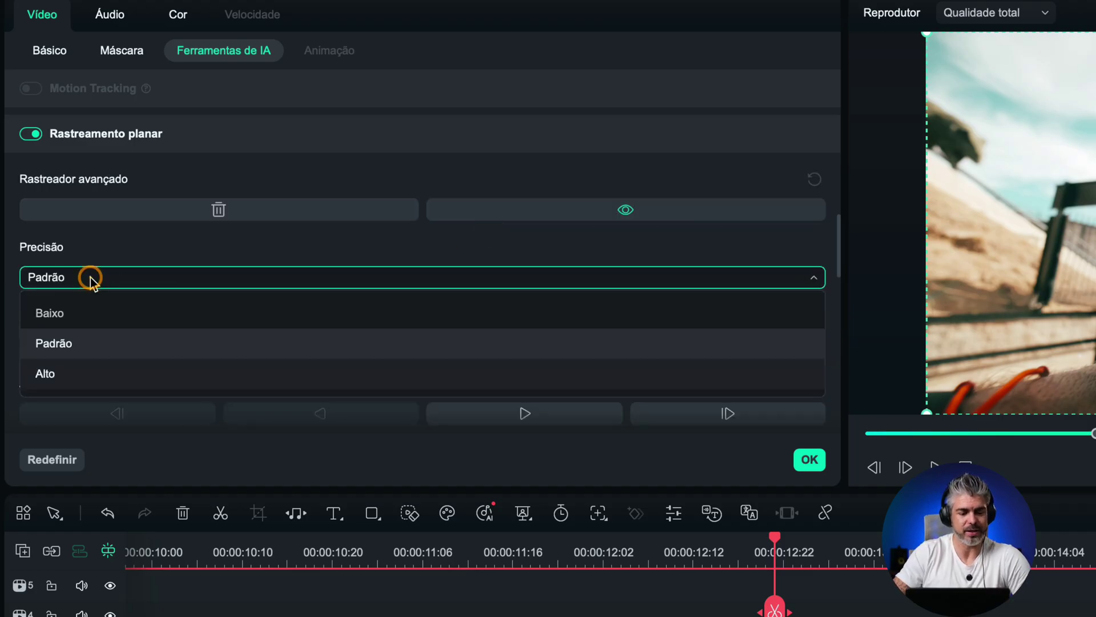
pyautogui.click(45, 374)
pyautogui.click(638, 208)
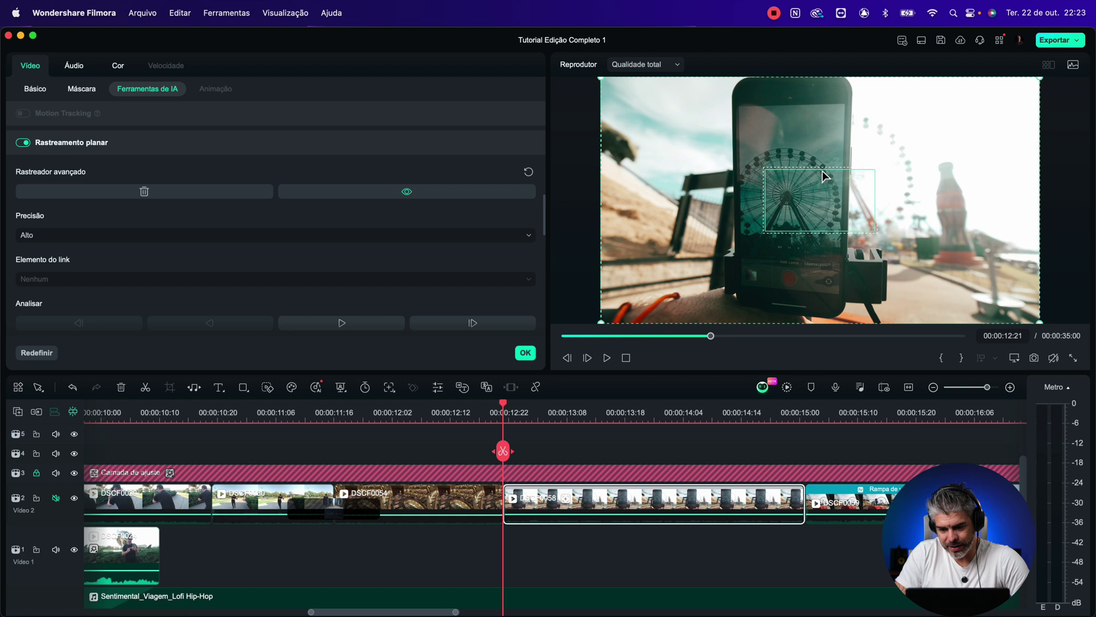
# Fit the tracker's four corners to the phone's screen in the DSCF0058 clip and run the tracking analysis through the clip
pyautogui.moveTo(765, 170); pyautogui.dragTo(737, 110)
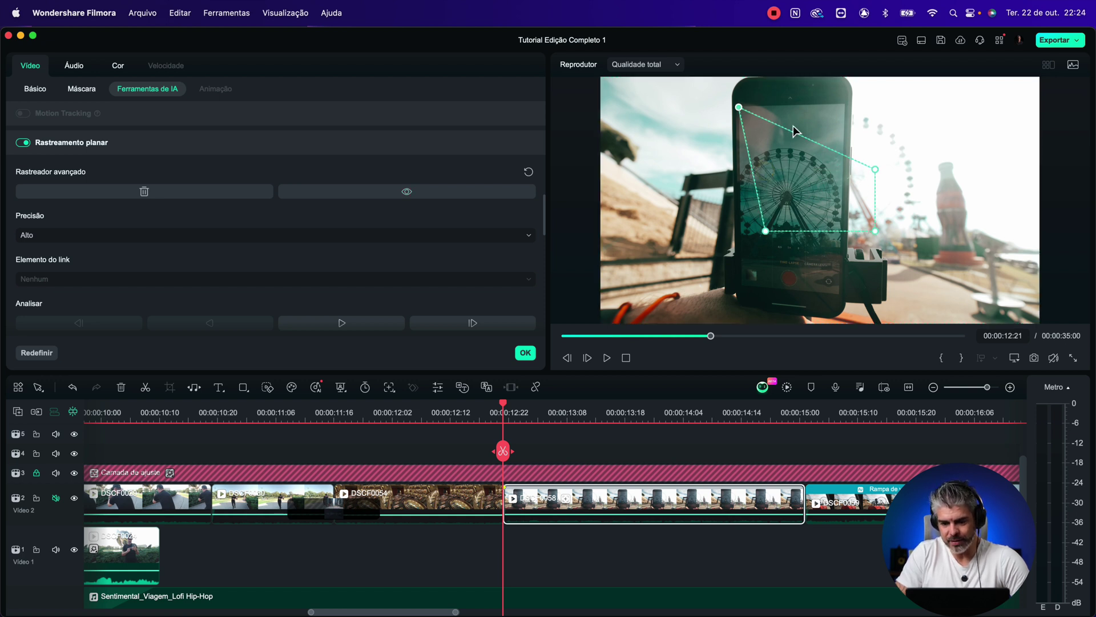
pyautogui.moveTo(876, 172); pyautogui.dragTo(842, 104)
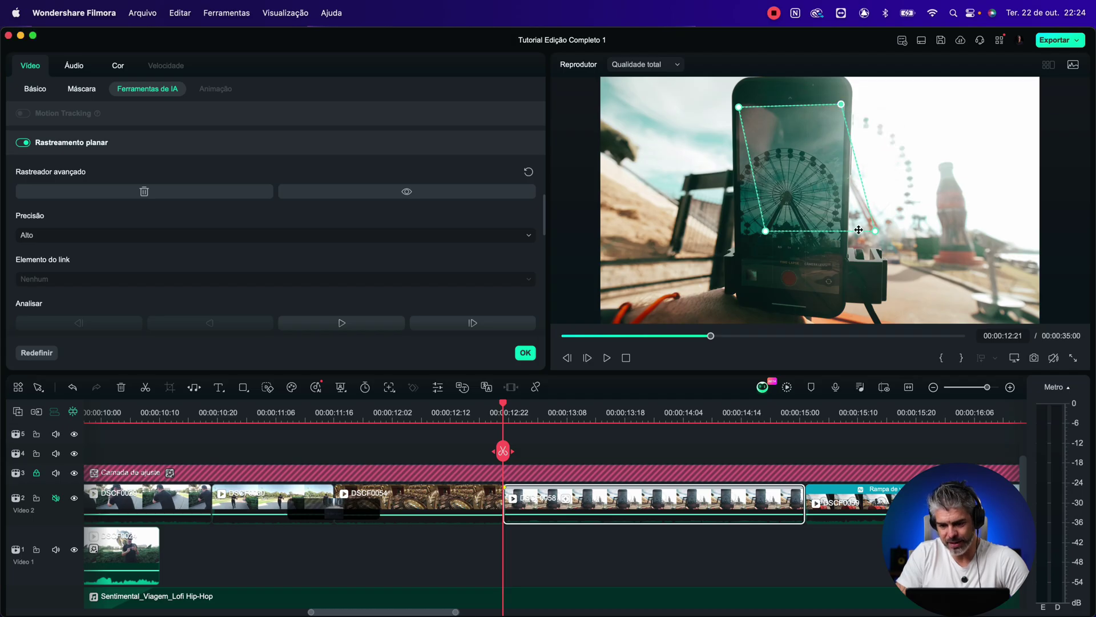
pyautogui.moveTo(878, 232); pyautogui.dragTo(838, 293)
pyautogui.moveTo(764, 231); pyautogui.dragTo(742, 284)
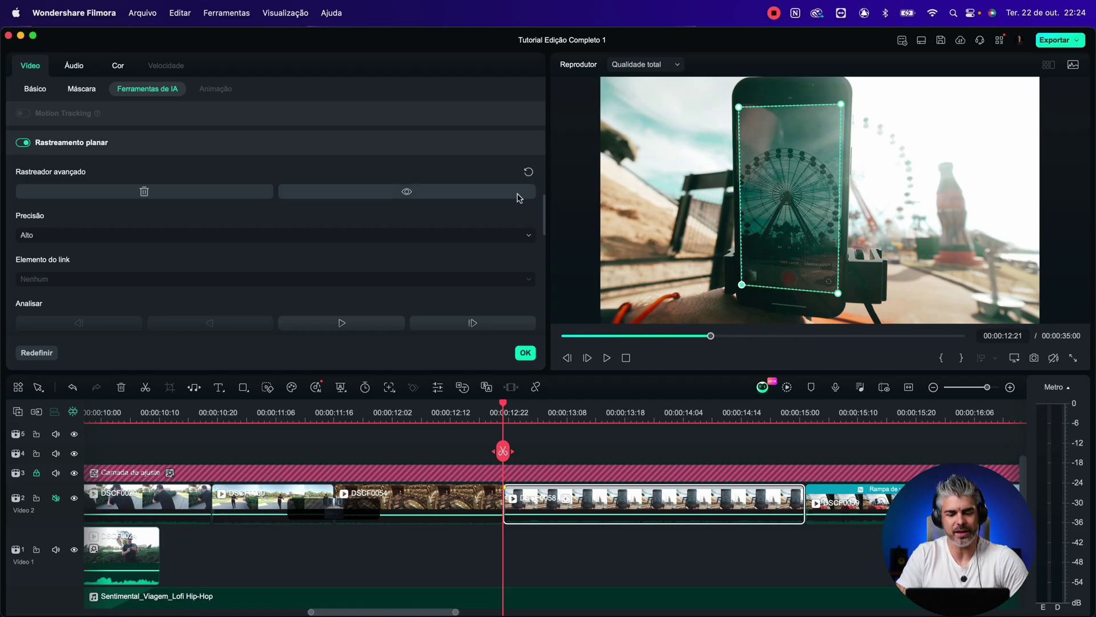
pyautogui.click(363, 326)
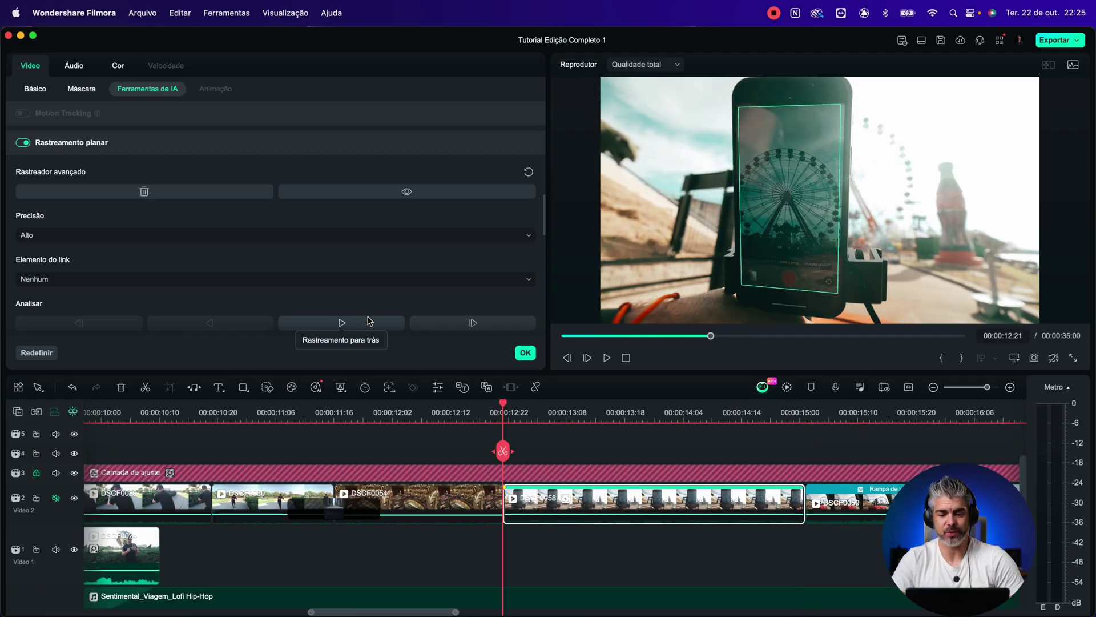
# Play the DSCF0058 clip and replay it from its start to check that the tracker follows the phone's screen
pyautogui.press('space')
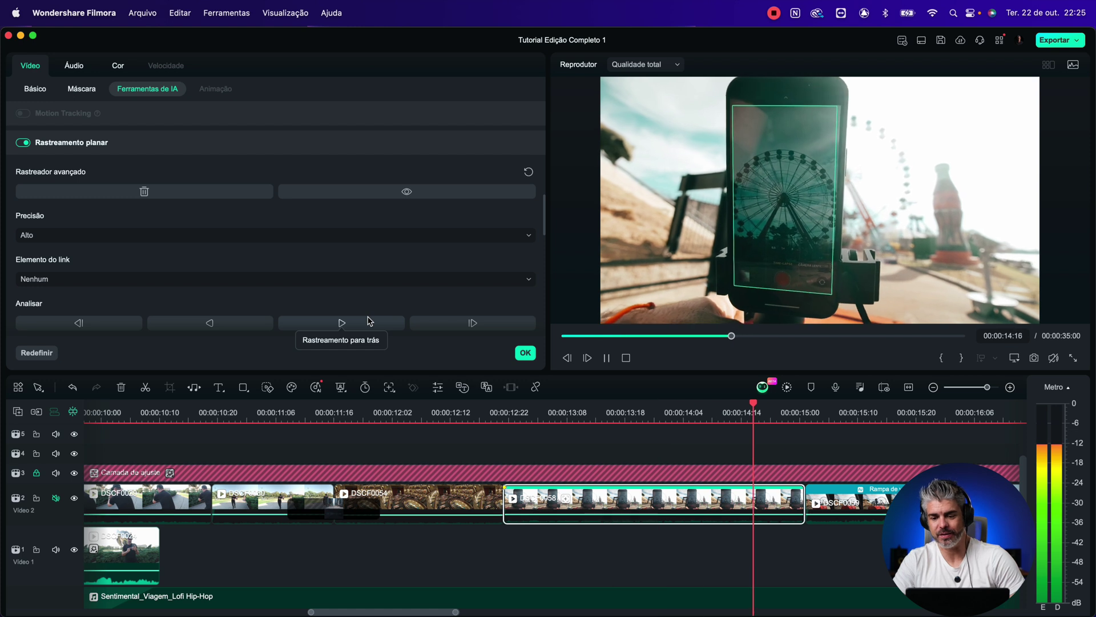
pyautogui.press('space')
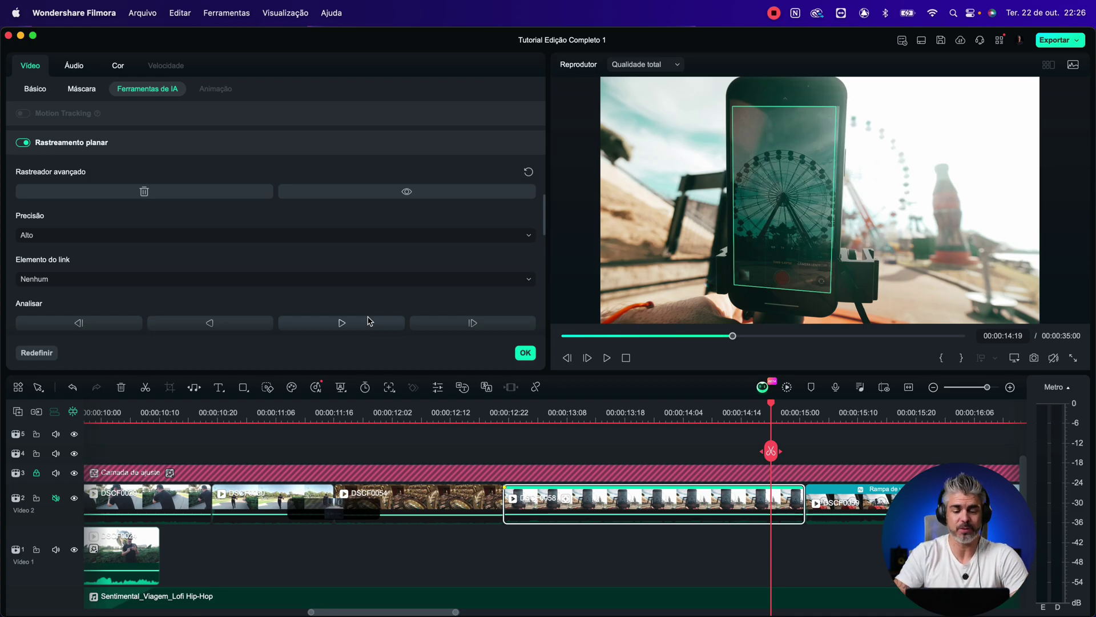
pyautogui.click(507, 411)
pyautogui.press('space')
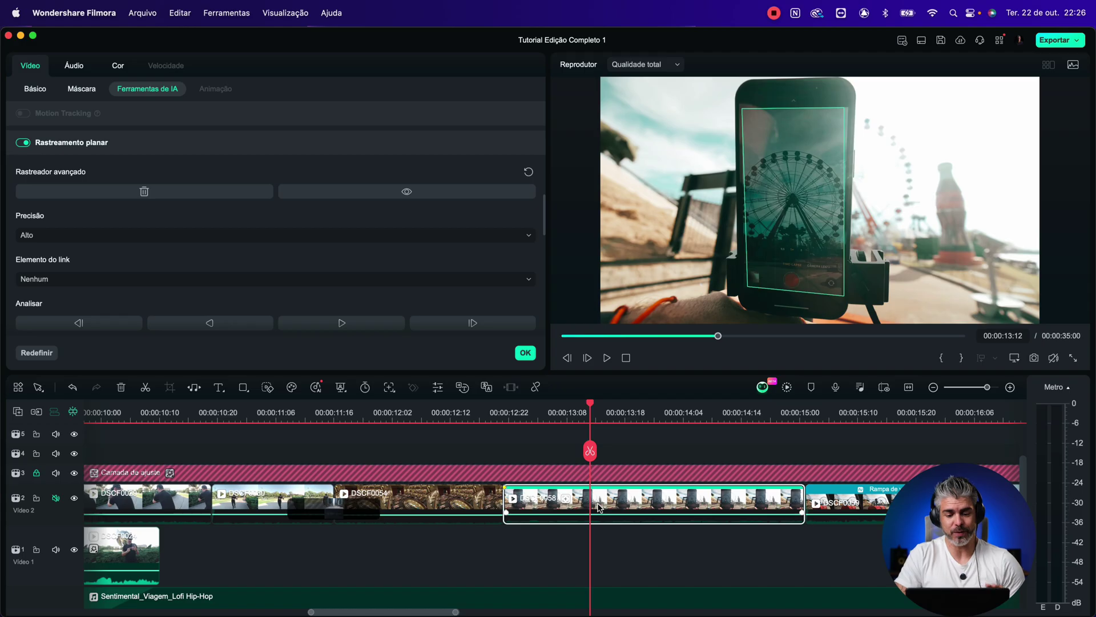
# Draw a rectangle shape over the phone, starting at the first frame of the DSCF0058 clip
pyautogui.click(507, 411)
pyautogui.press('Down')
pyautogui.click(503, 408)
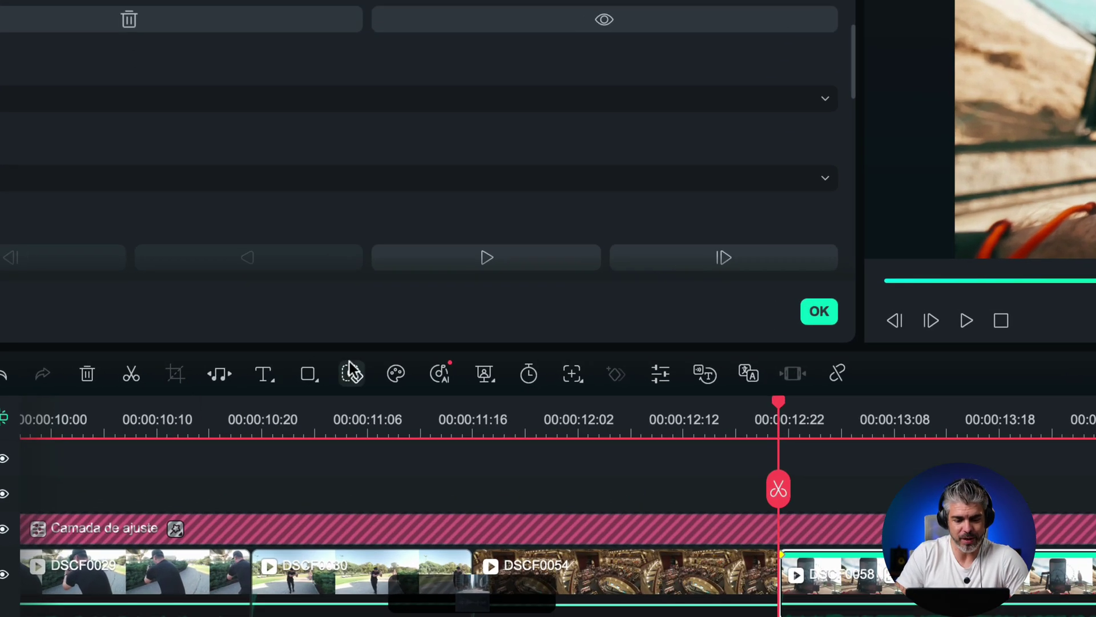
pyautogui.click(314, 380)
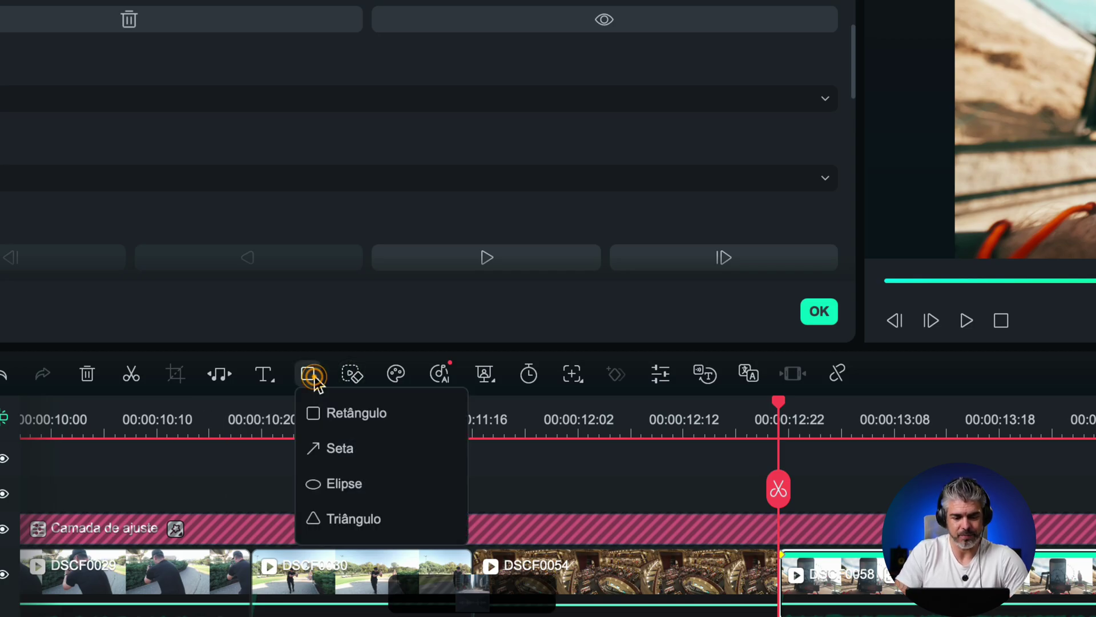
pyautogui.click(317, 415)
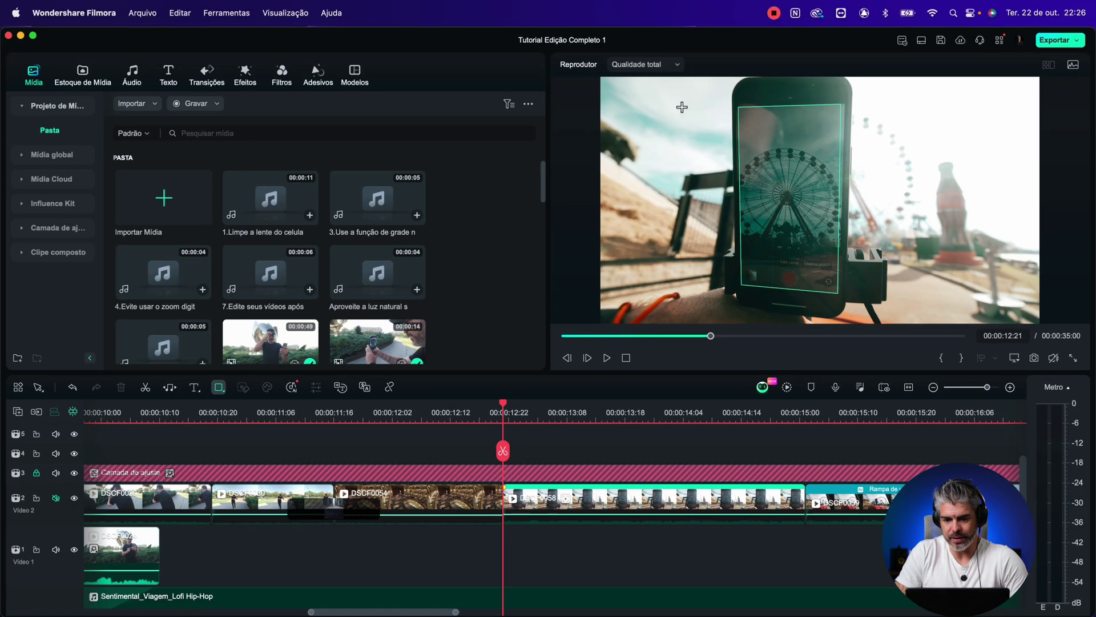
pyautogui.moveTo(711, 100); pyautogui.dragTo(898, 311)
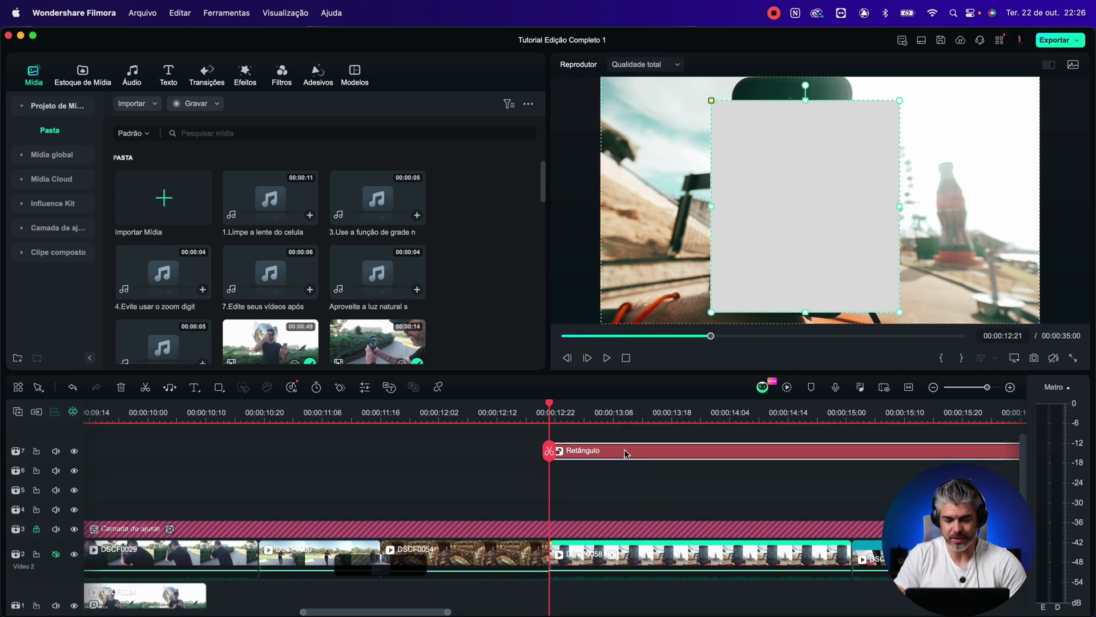
# Link the Retângulo element to the DSCF0058 clip's planar tracker and play the clip to check it
pyautogui.click(619, 565)
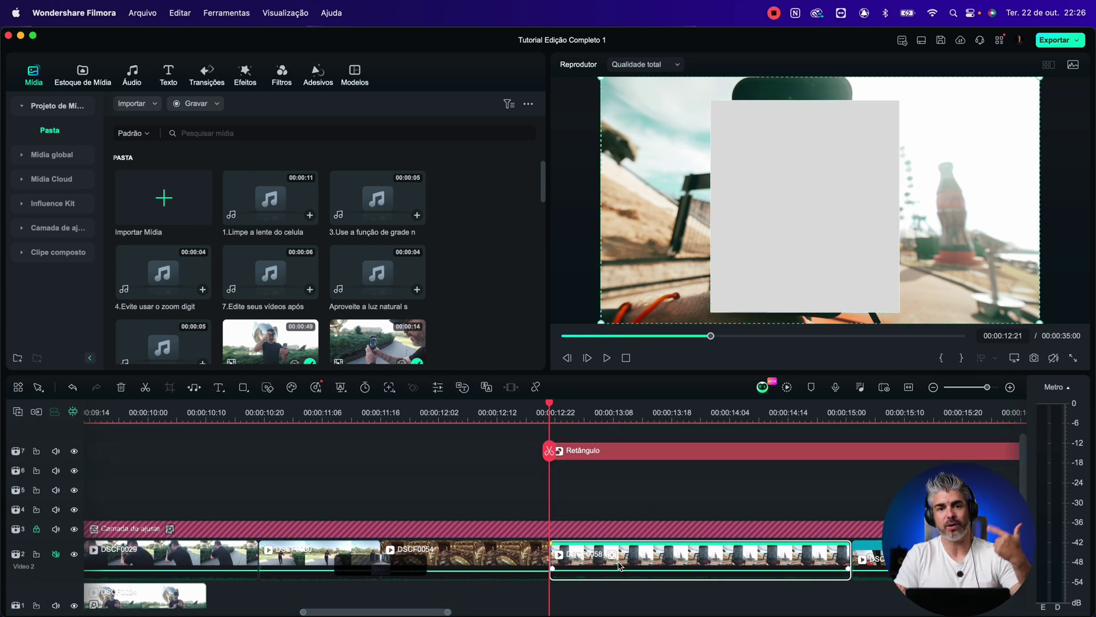
pyautogui.doubleClick(619, 565)
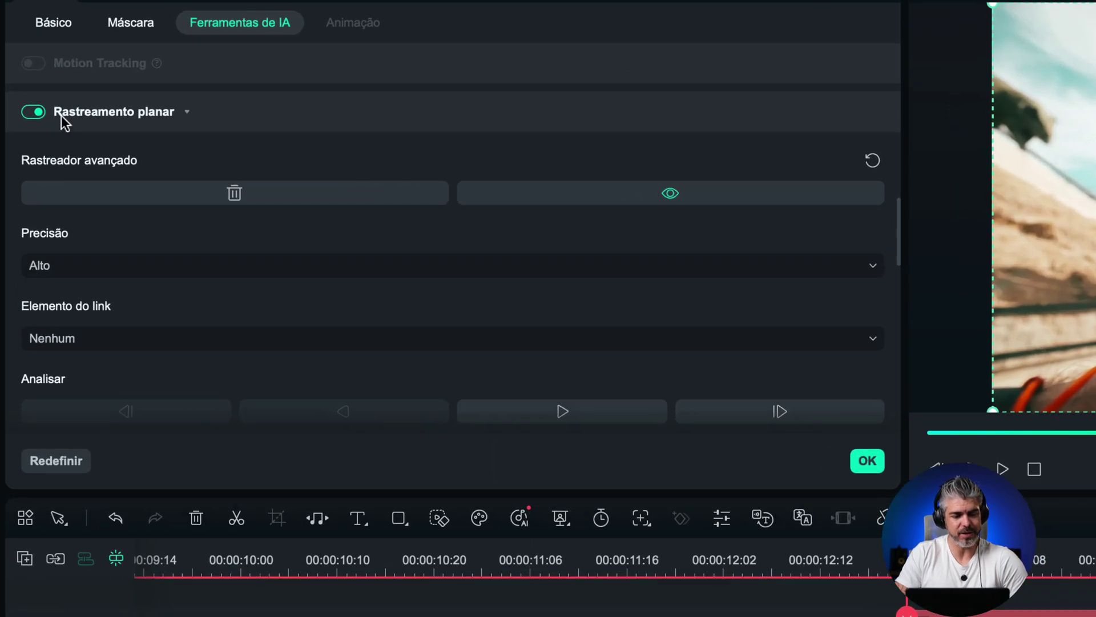
pyautogui.click(46, 341)
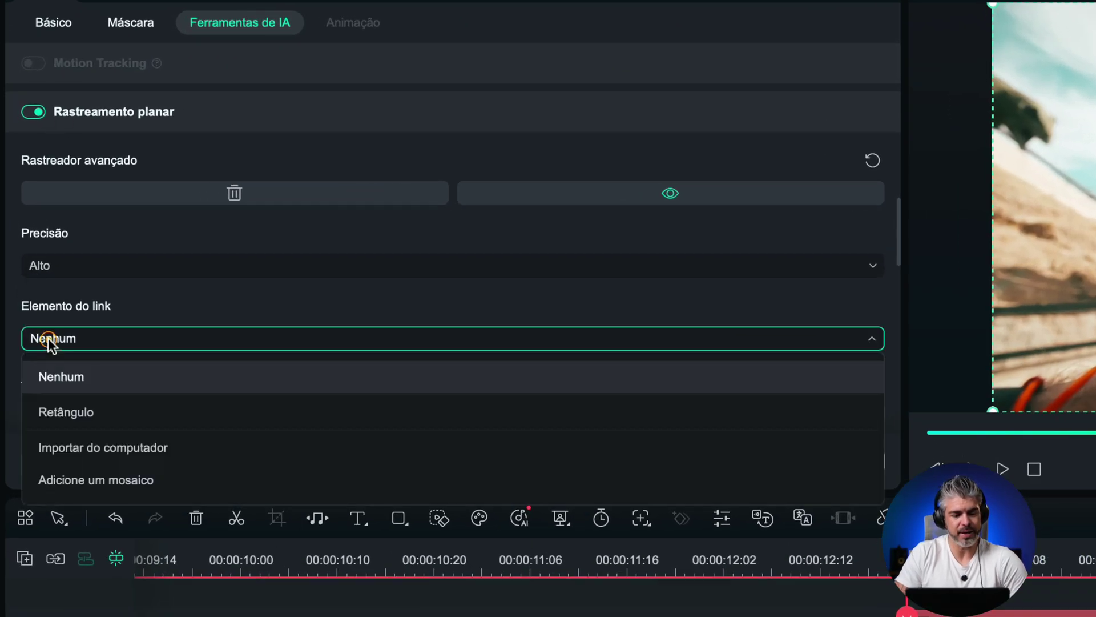
pyautogui.click(60, 413)
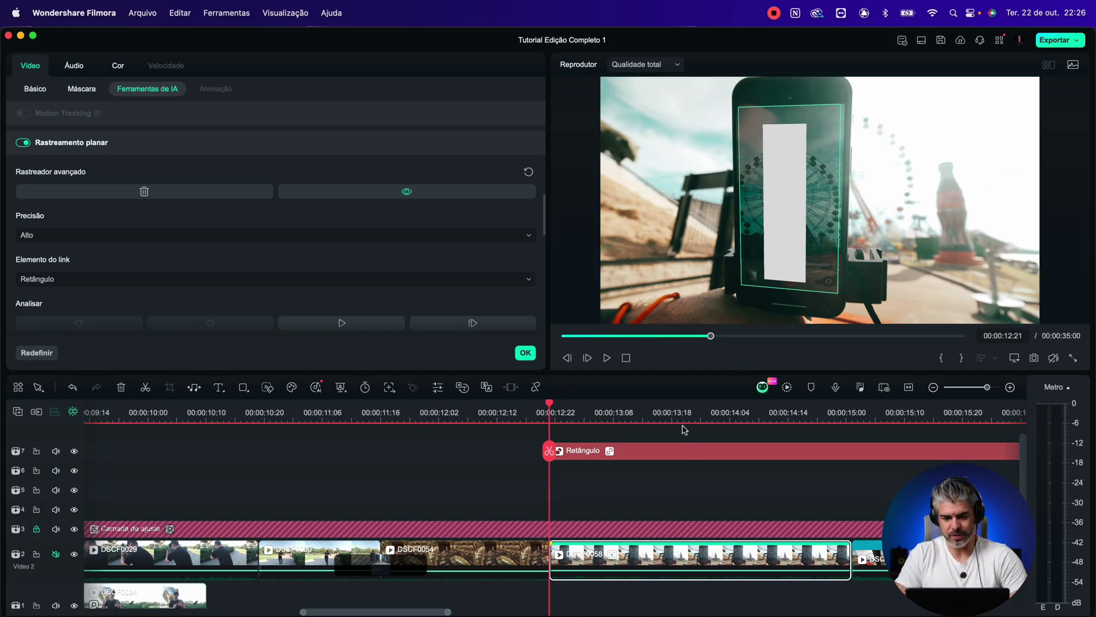
pyautogui.press('space')
pyautogui.press('space')
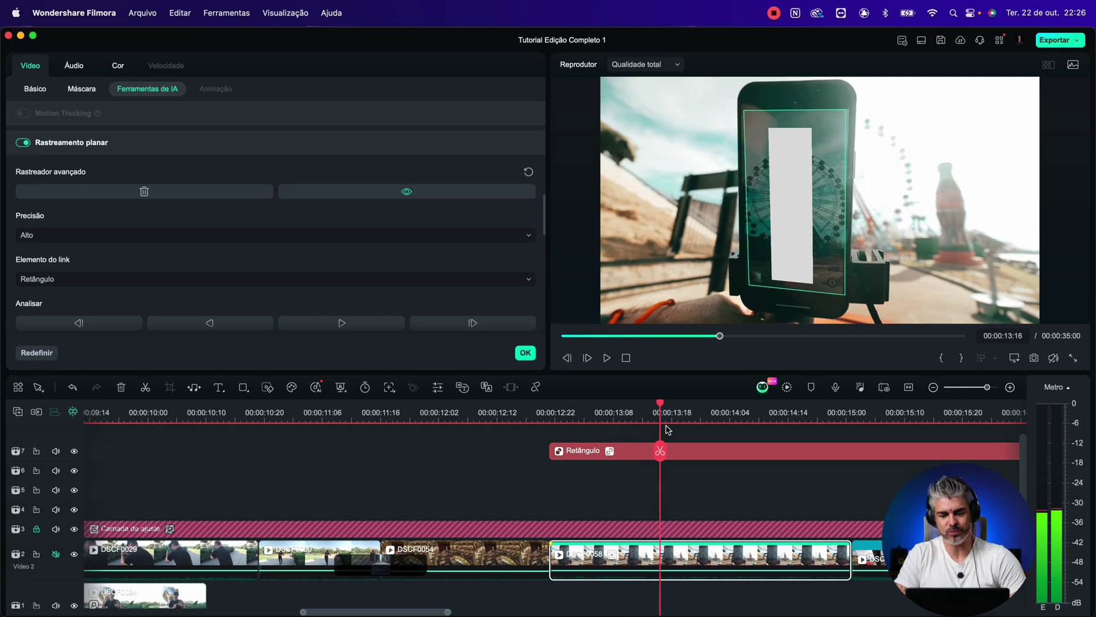
# Scale the rectangle to about 116% in X and 128.5% in Y to fill the phone's screen, and replay the clip
pyautogui.click(684, 451)
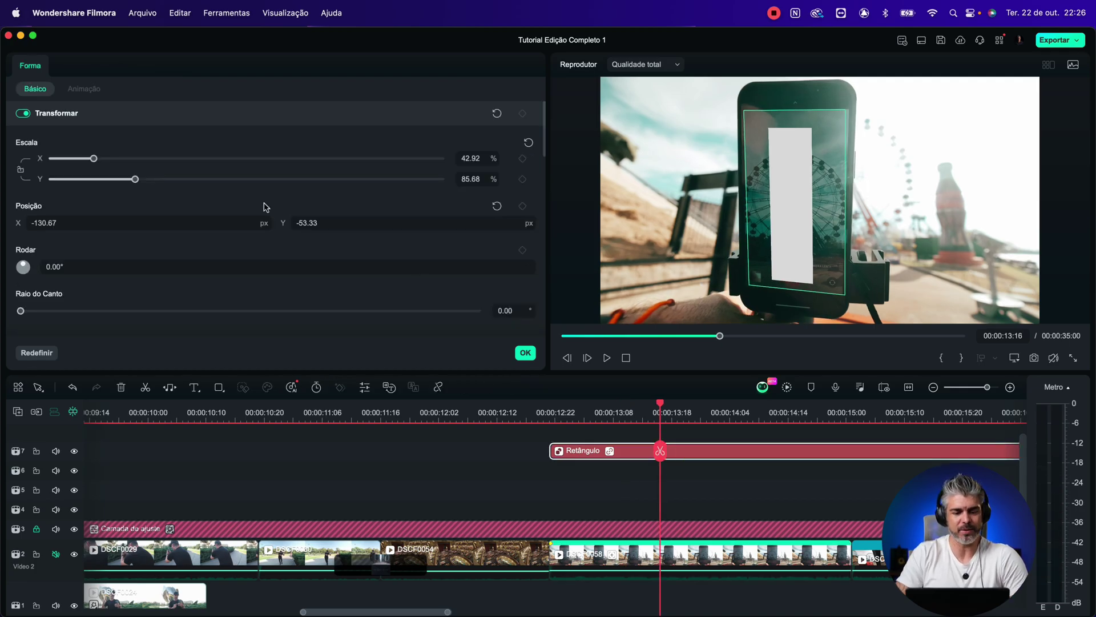
pyautogui.moveTo(98, 160); pyautogui.dragTo(177, 179)
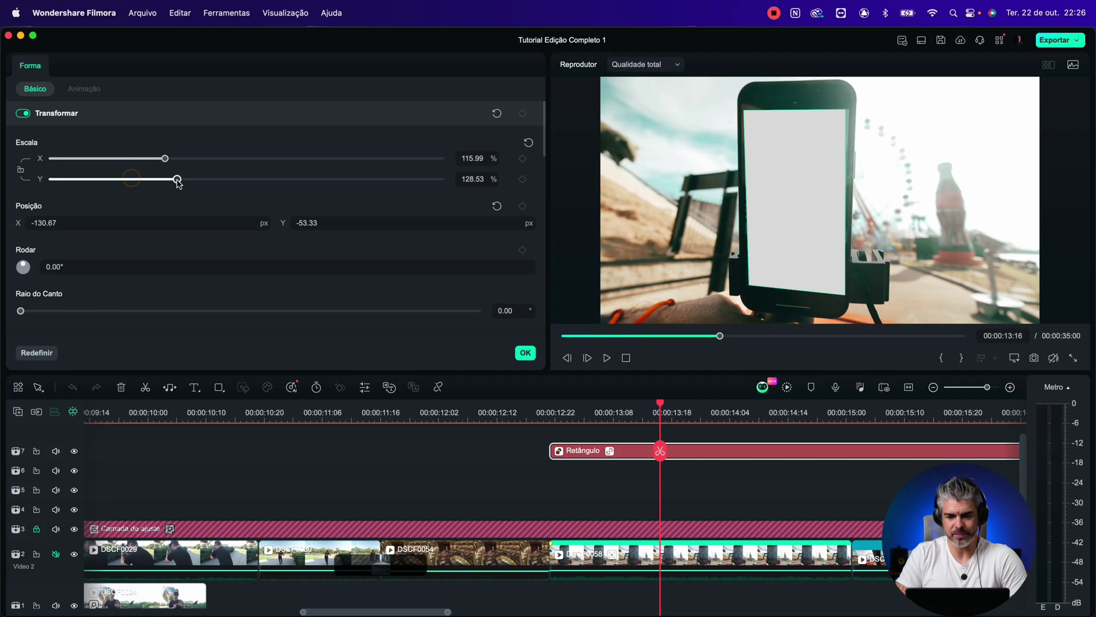
pyautogui.click(554, 419)
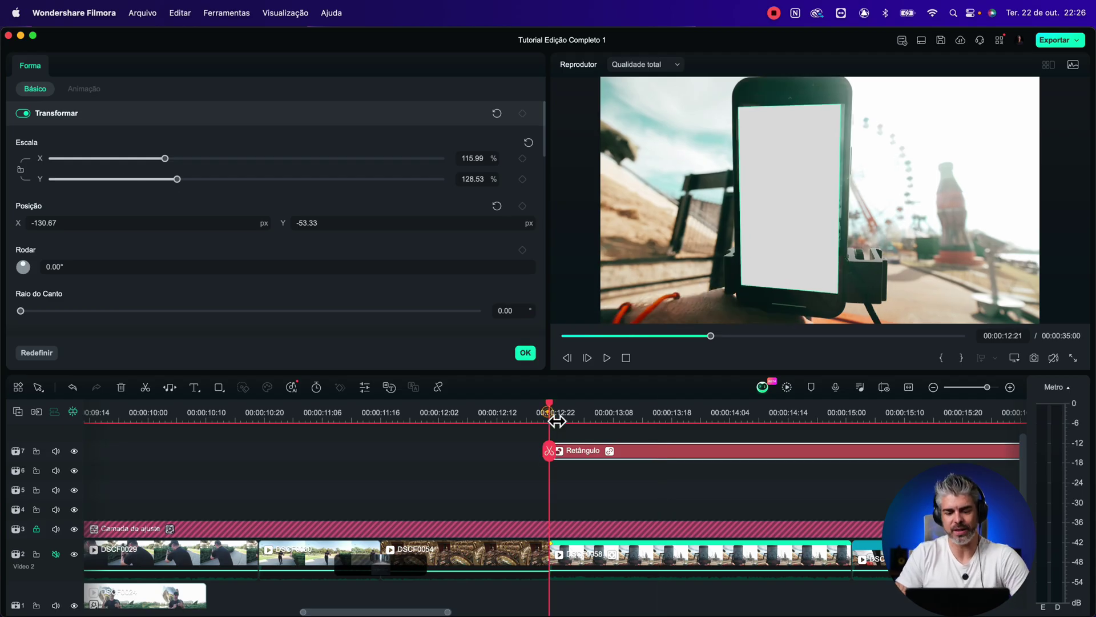
pyautogui.press('space')
pyautogui.press('space')
pyautogui.click(533, 420)
pyautogui.press('space')
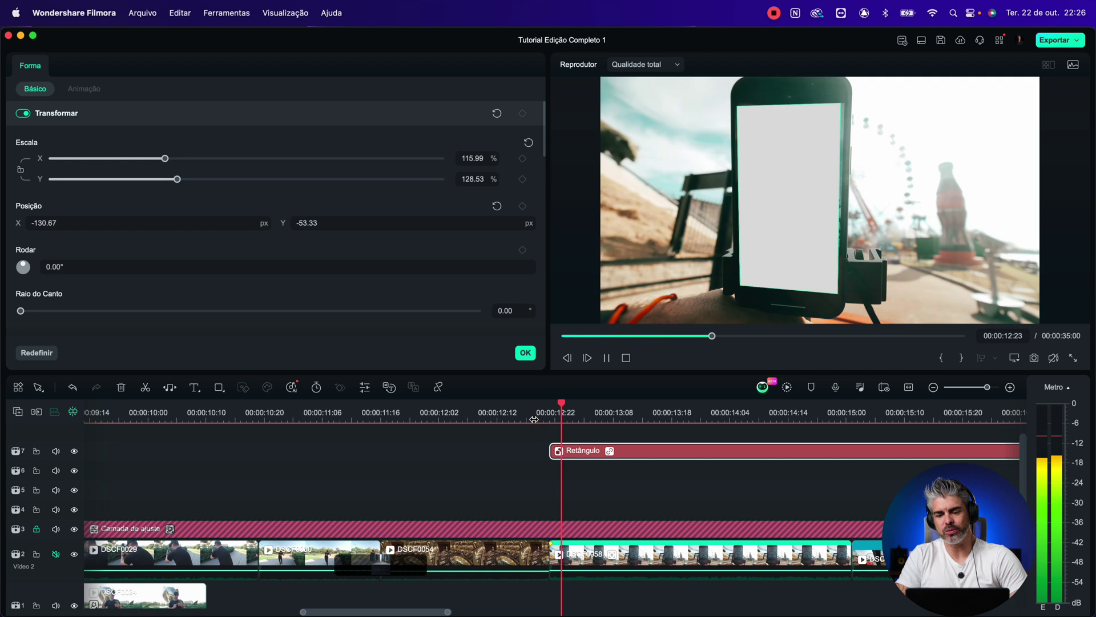
pyautogui.press('space')
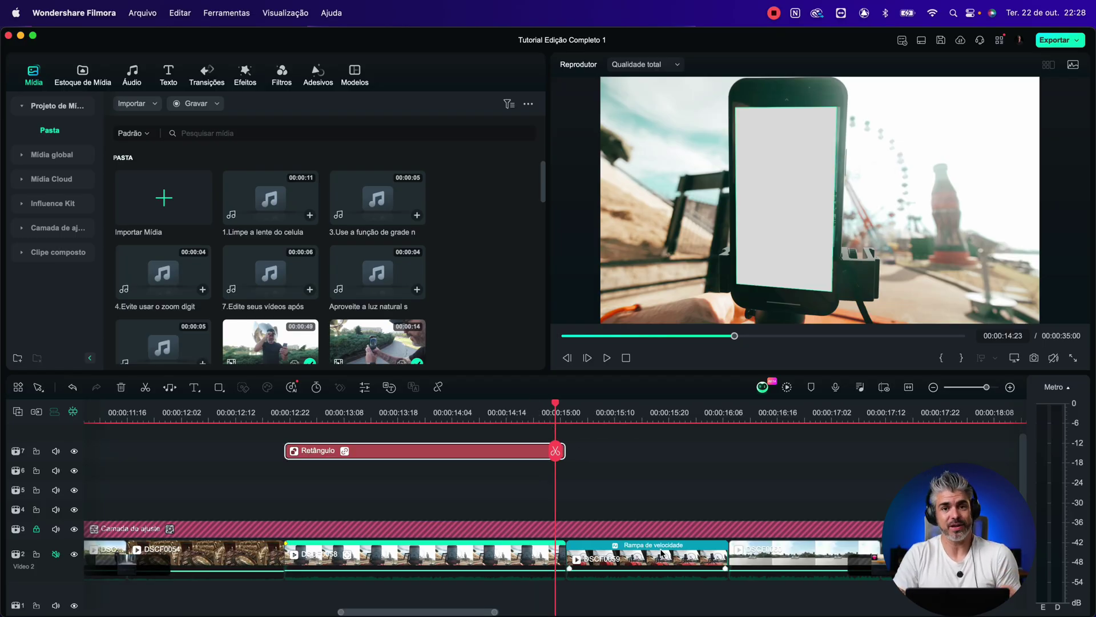
# Go to the start of the DSCF0176 clip and open its AI noise reduction settings
pyautogui.hscroll(2, 661, 553)
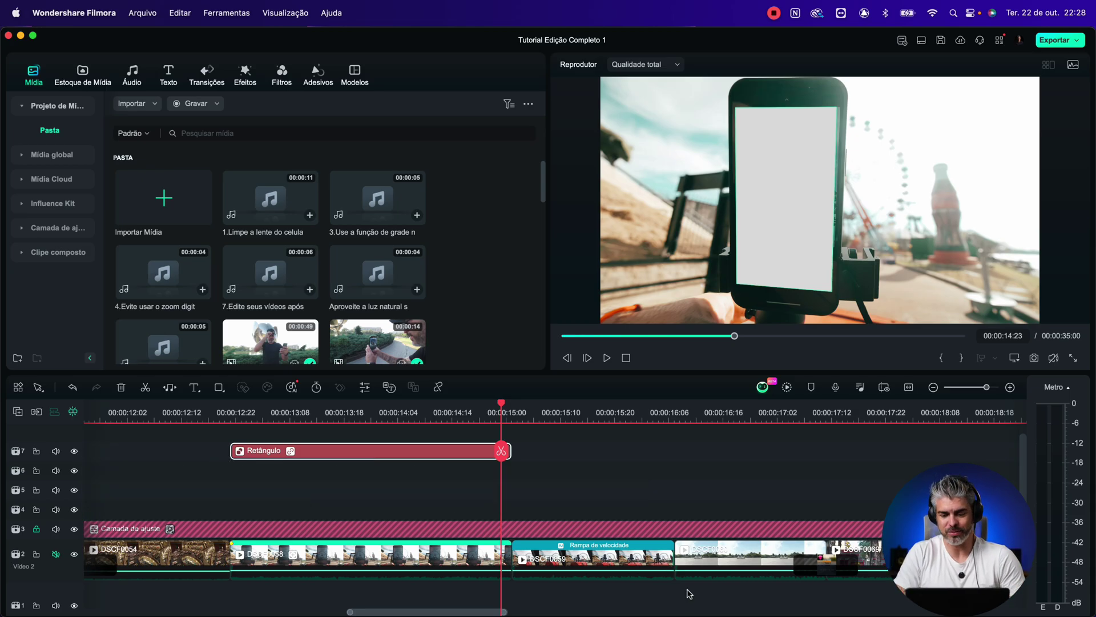
pyautogui.hscroll(10, 690, 594)
pyautogui.hscroll(4, 689, 594)
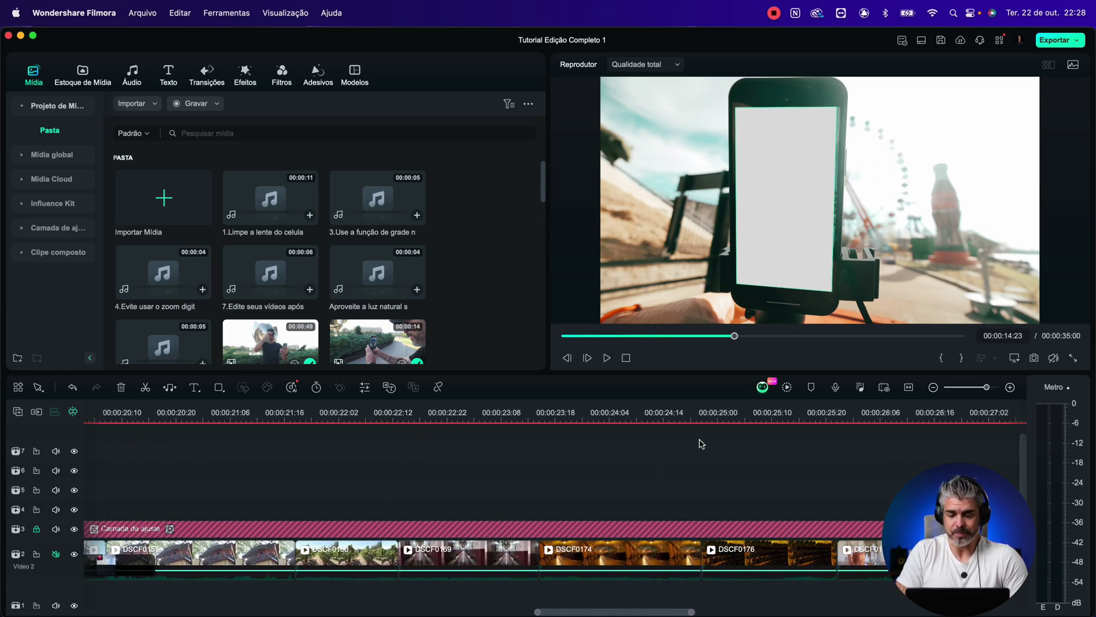
pyautogui.click(718, 427)
pyautogui.click(780, 563)
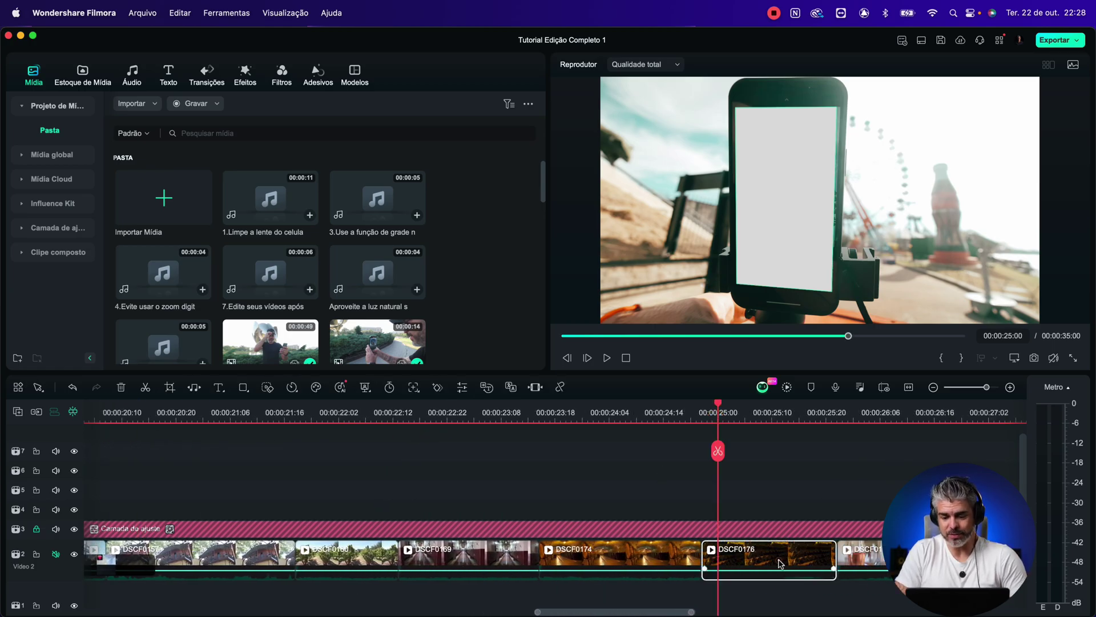
pyautogui.click(780, 563)
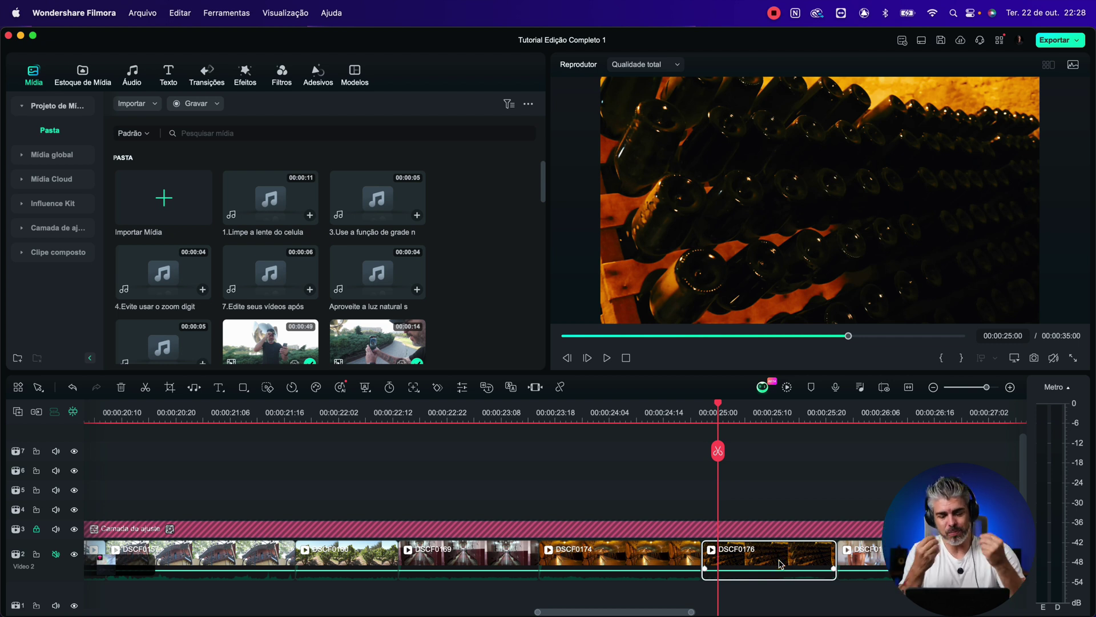
pyautogui.press('Left')
pyautogui.press('Left')
pyautogui.press('Left')
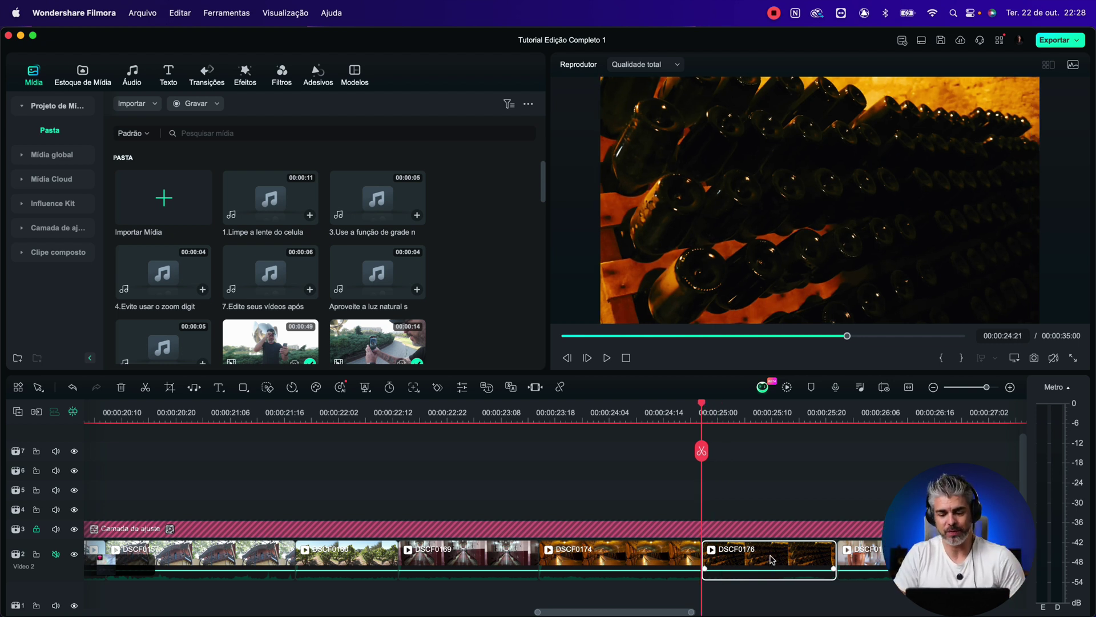
pyautogui.doubleClick(772, 559)
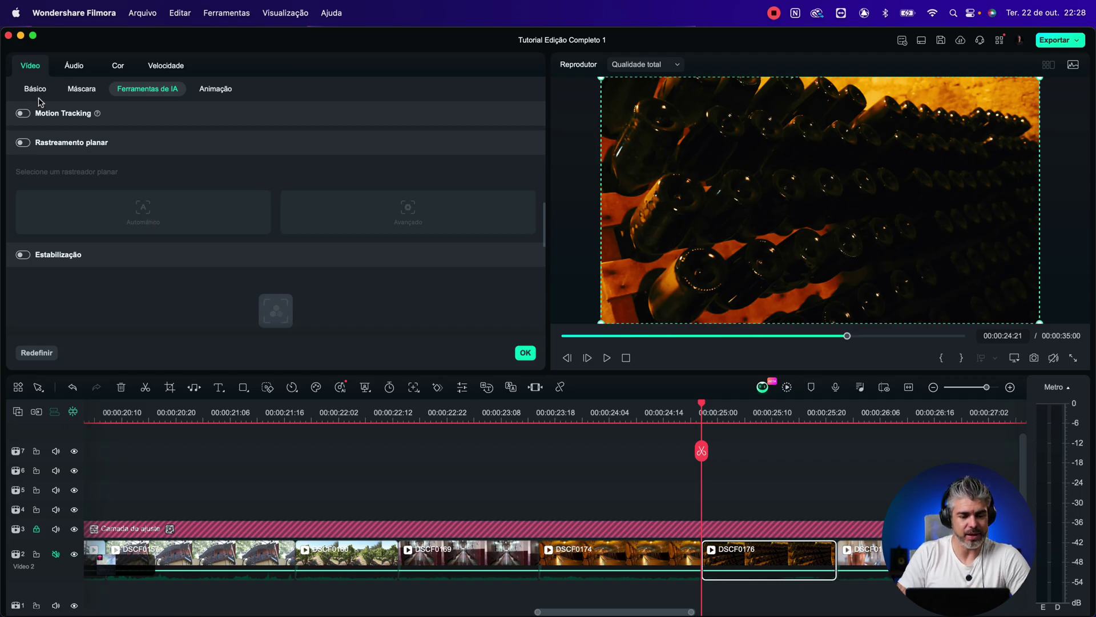
pyautogui.scroll(-5, 117, 252)
pyautogui.scroll(-3, 117, 251)
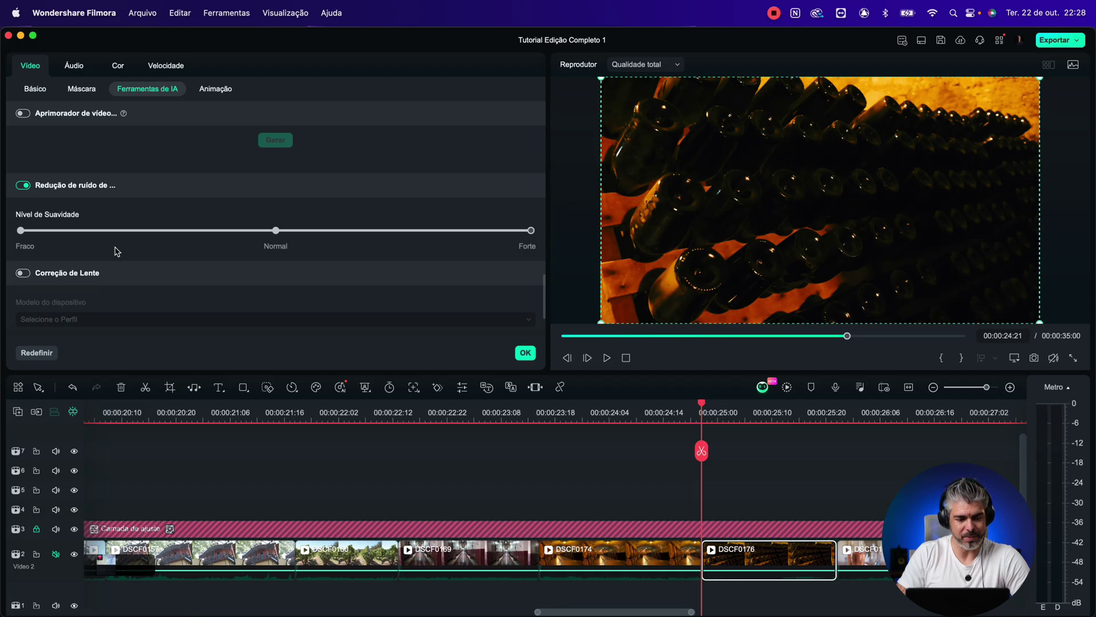
# Switch the DSCF0176 clip's noise reduction off and on repeatedly to compare the image with and without it
pyautogui.click(21, 185)
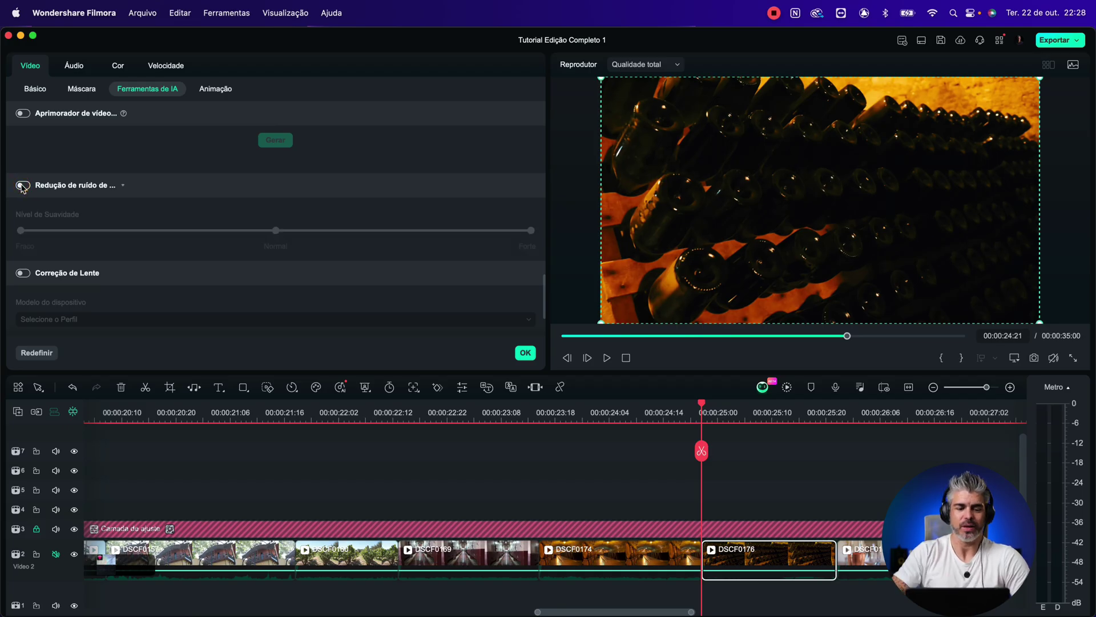
pyautogui.click(21, 186)
pyautogui.click(22, 186)
pyautogui.click(22, 186)
pyautogui.click(22, 186)
pyautogui.click(21, 185)
pyautogui.click(22, 186)
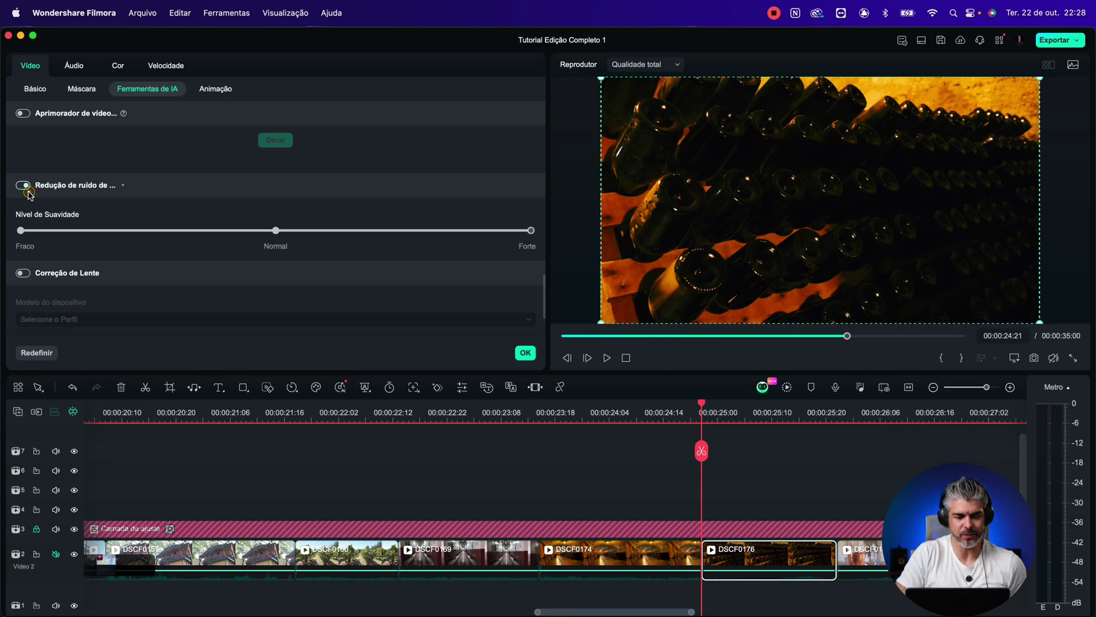
# Try the Normal and Fraco smoothness levels on the DSCF0176 clip, toggling noise reduction off and on at Fraco to compare
pyautogui.click(528, 230)
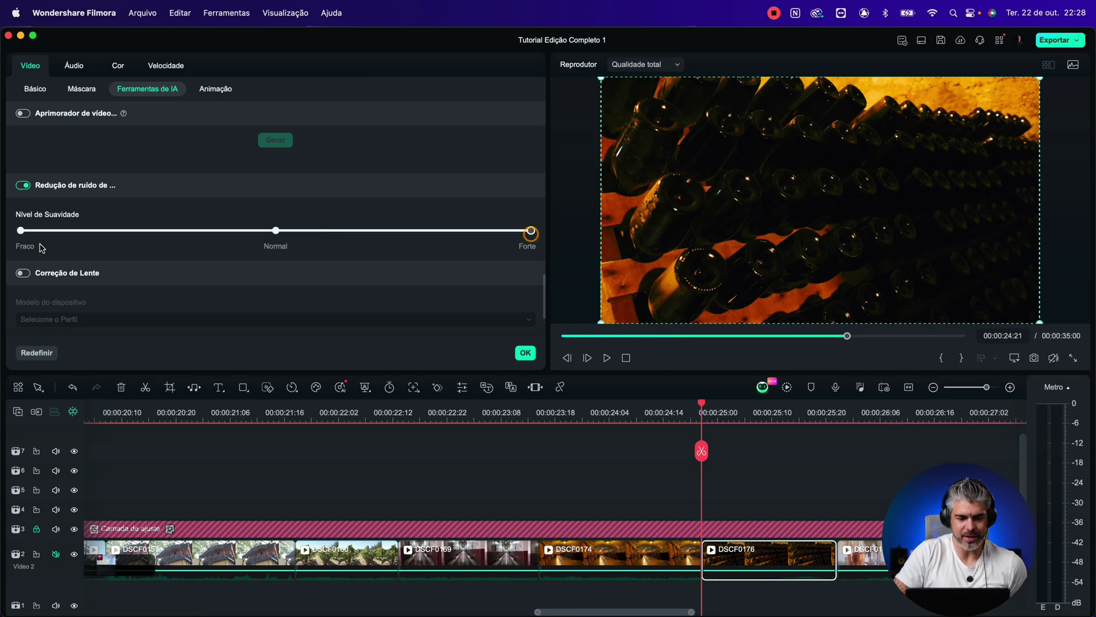
pyautogui.moveTo(531, 230); pyautogui.dragTo(347, 225)
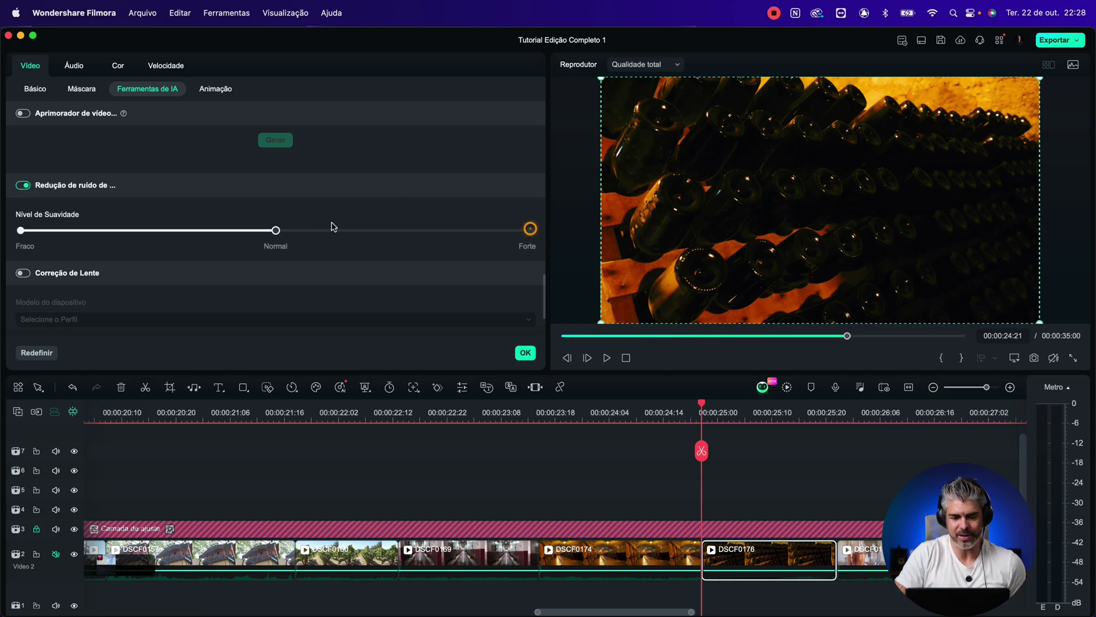
pyautogui.click(273, 230)
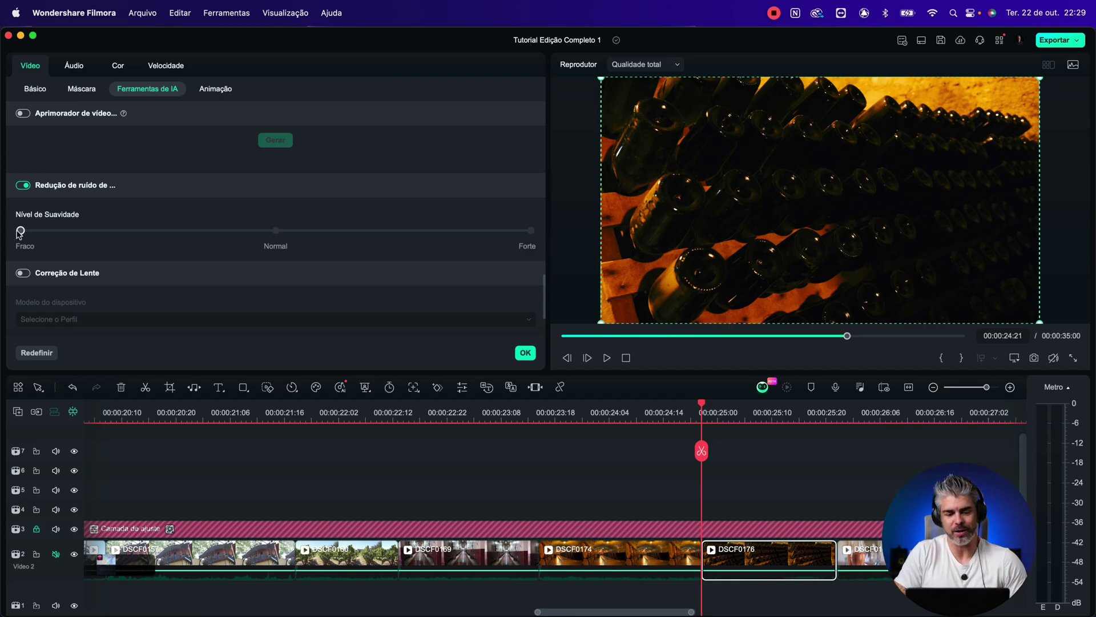
pyautogui.click(22, 185)
pyautogui.click(23, 185)
pyautogui.click(22, 185)
pyautogui.click(23, 185)
pyautogui.click(22, 185)
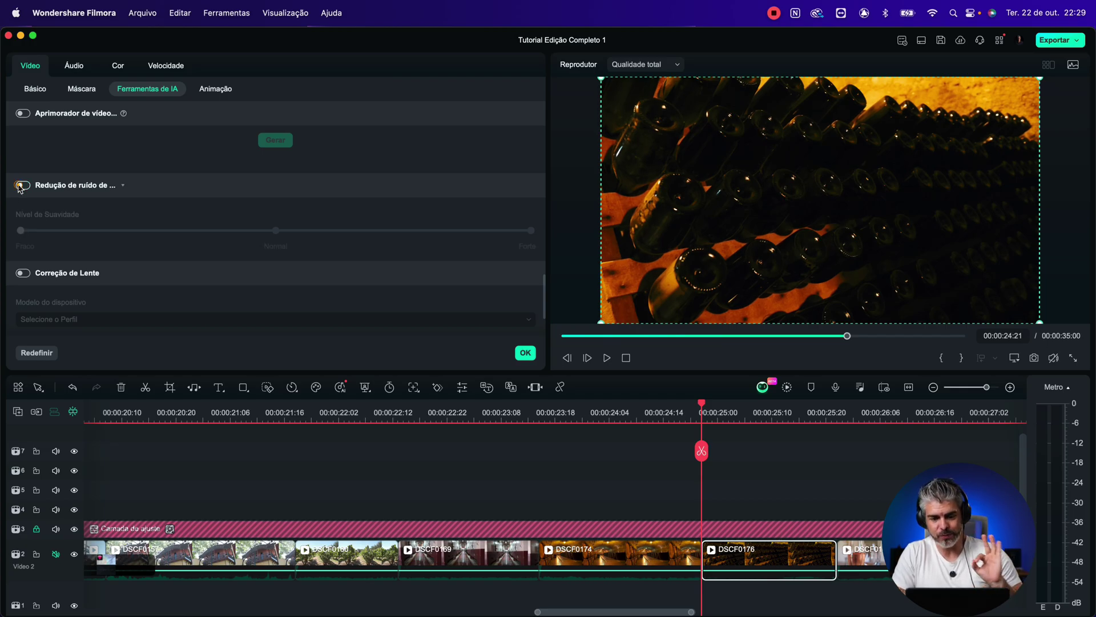
pyautogui.click(22, 185)
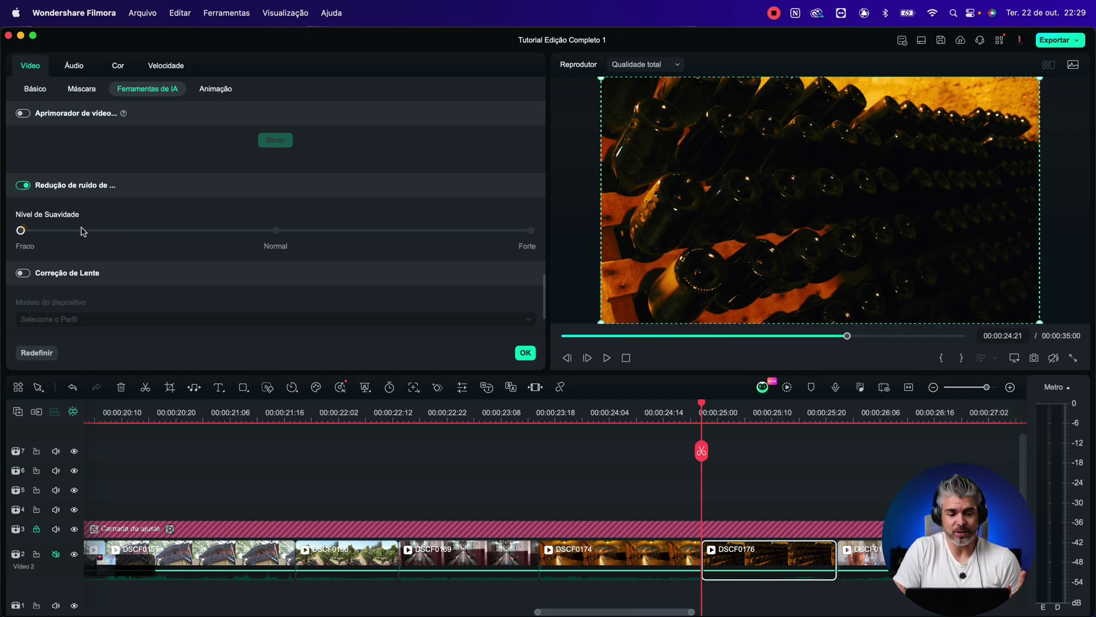
# Set the DSCF0176 clip's noise reduction smoothness level to Forte and toggle the effect off and on to compare
pyautogui.click(531, 230)
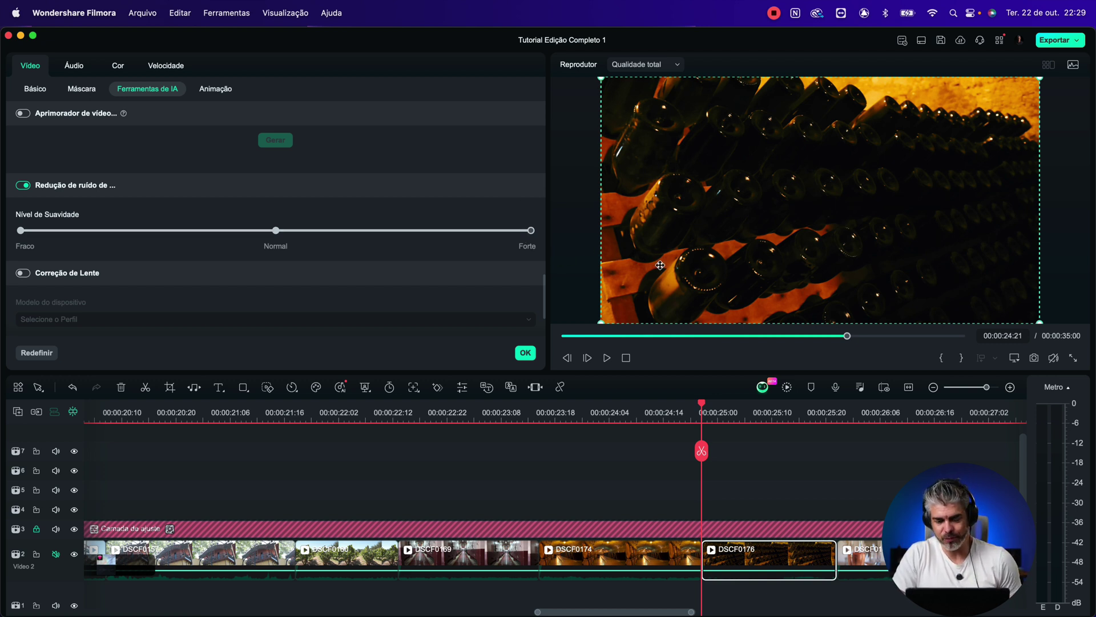
pyautogui.click(23, 185)
pyautogui.click(22, 185)
pyautogui.click(23, 185)
pyautogui.click(23, 186)
pyautogui.click(23, 186)
pyautogui.click(23, 186)
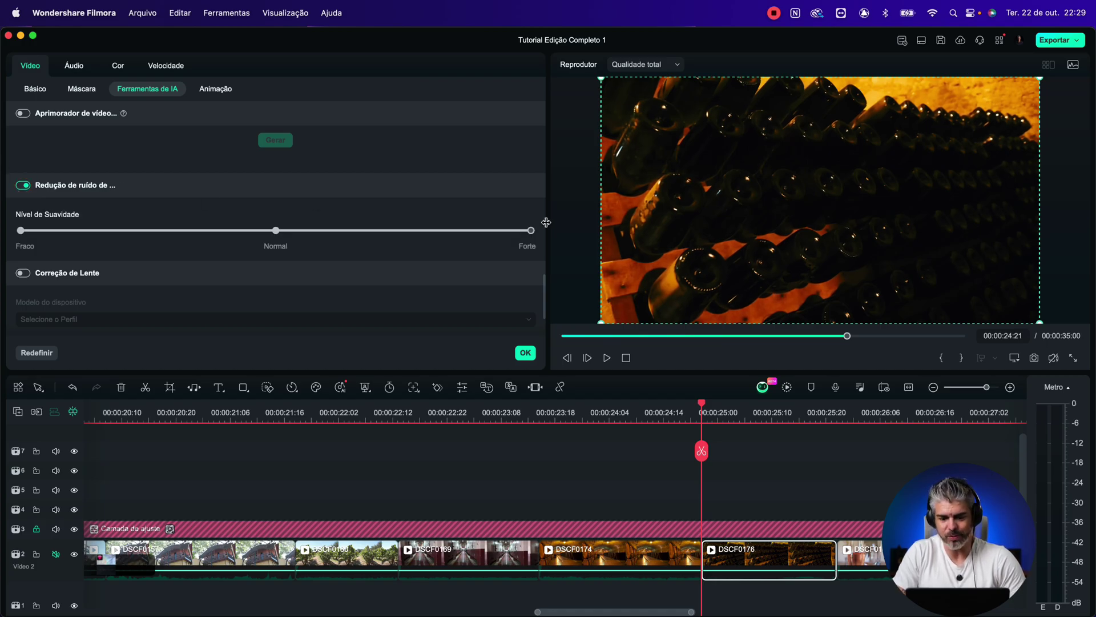
pyautogui.click(24, 187)
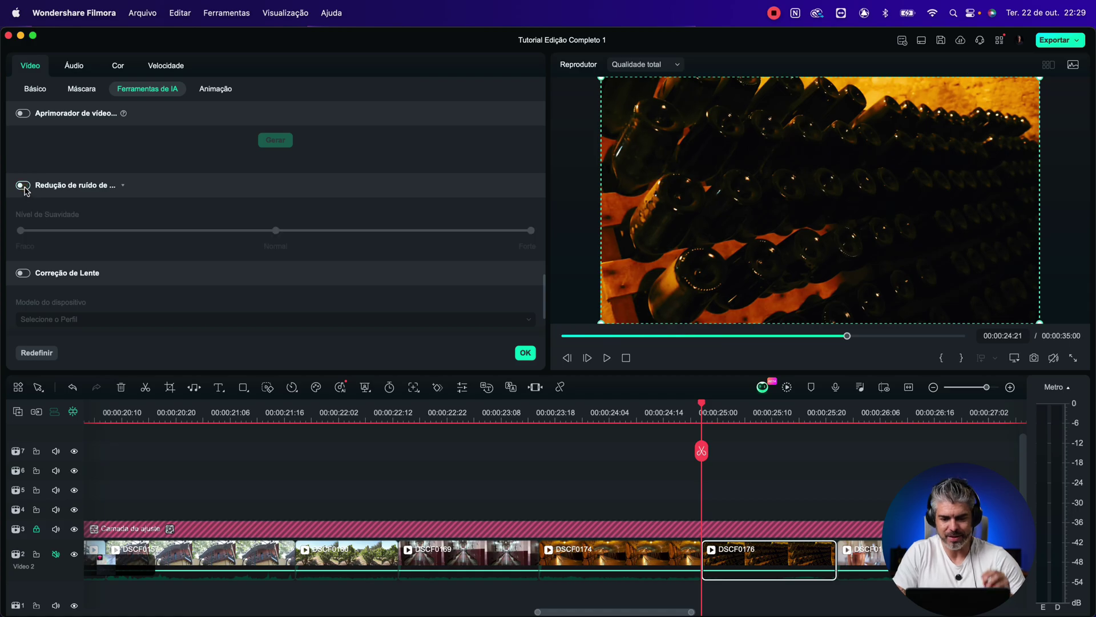
pyautogui.click(24, 186)
pyautogui.click(23, 186)
pyautogui.click(24, 186)
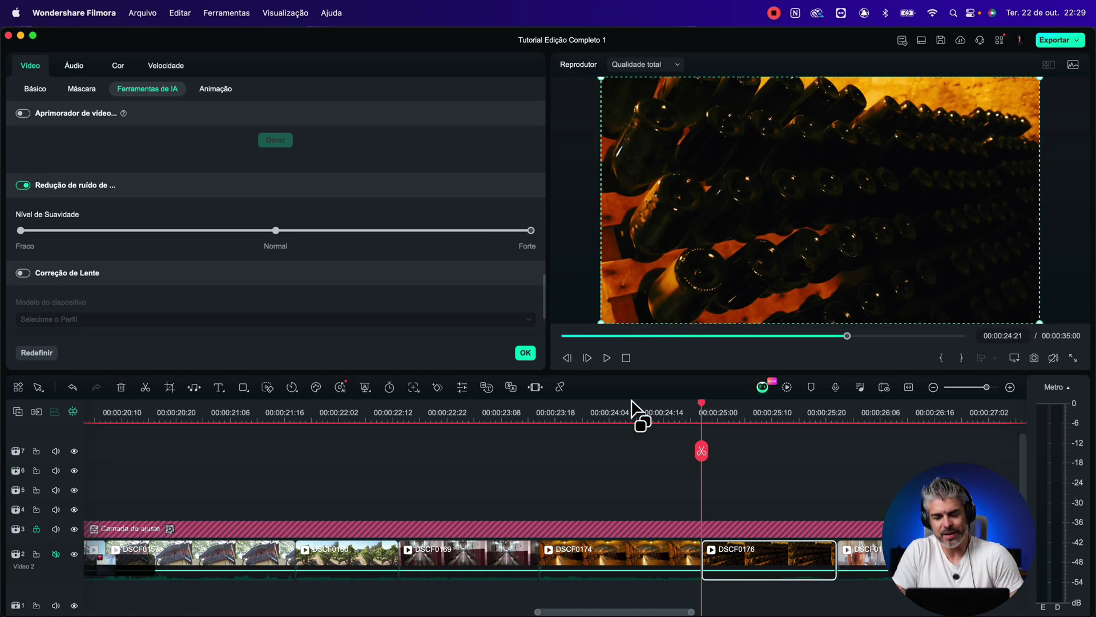
# Play the DSCF0176 clip and replay it from just before its start to check the noise reduction in motion
pyautogui.press('space')
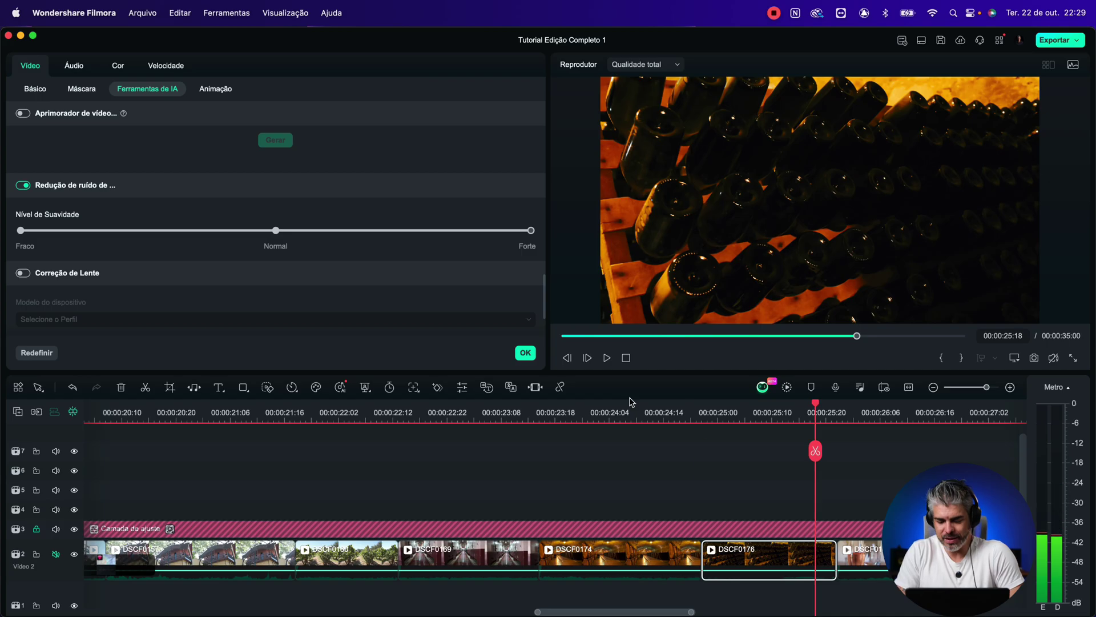
pyautogui.press('space')
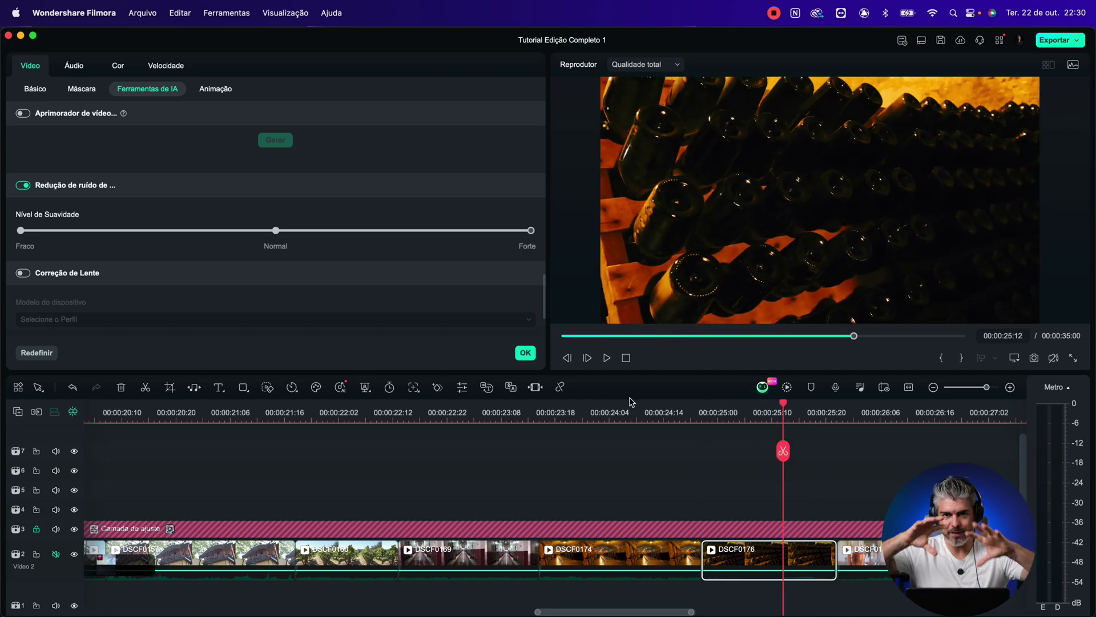
pyautogui.click(690, 413)
pyautogui.press('space')
pyautogui.press('space')
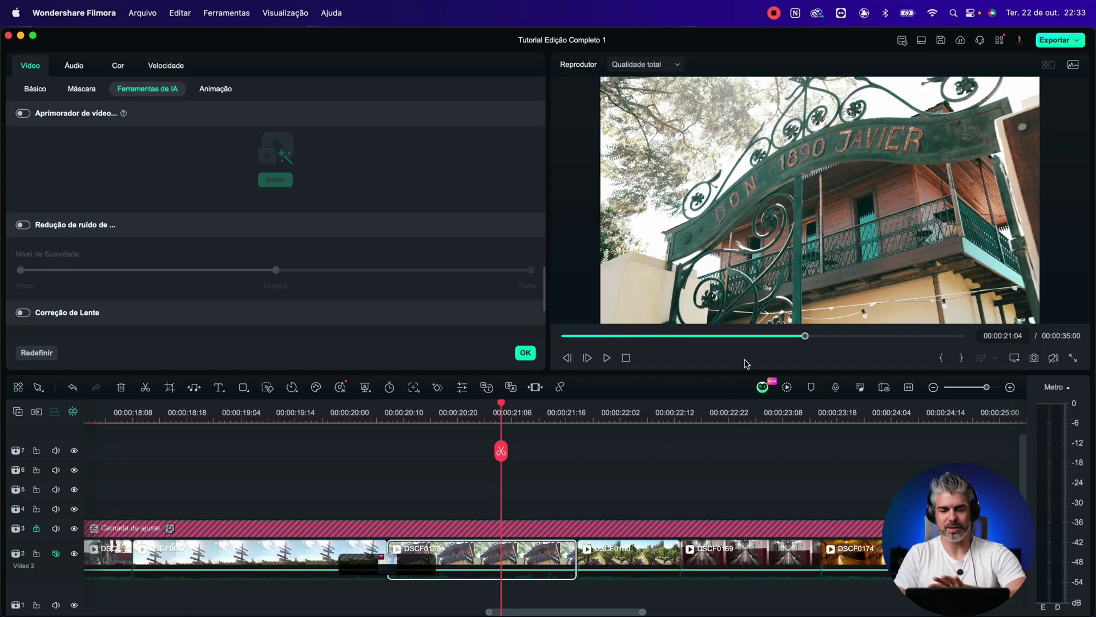
# Compare the colours of the signpost clip and the DSCF0157 gate clip, and start adding an AI colour palette to DSCF0157
pyautogui.click(307, 422)
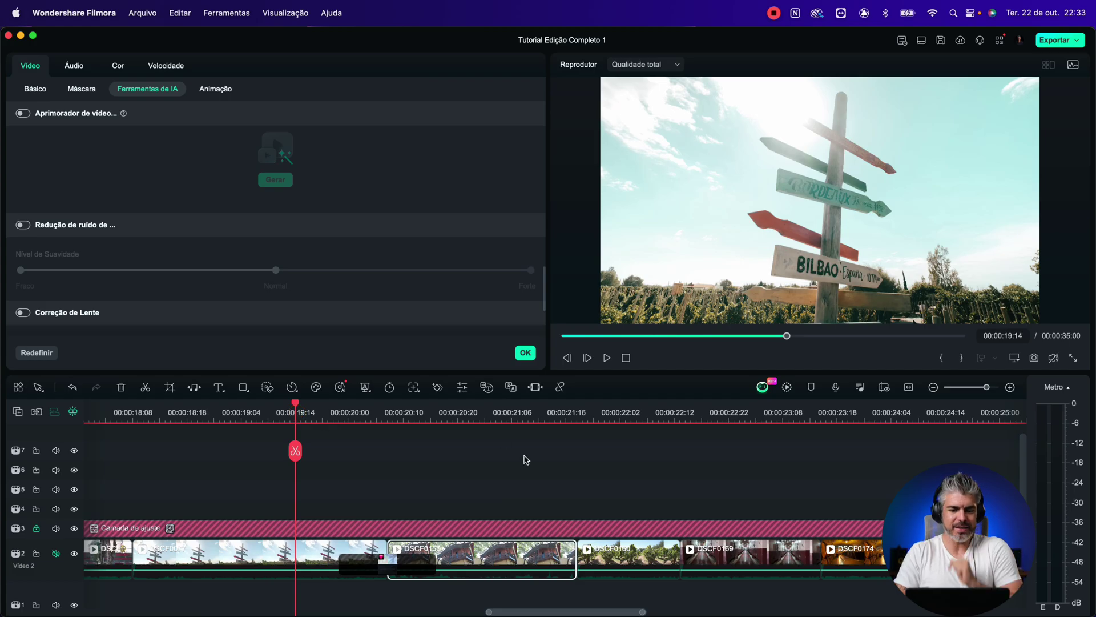
pyautogui.click(475, 423)
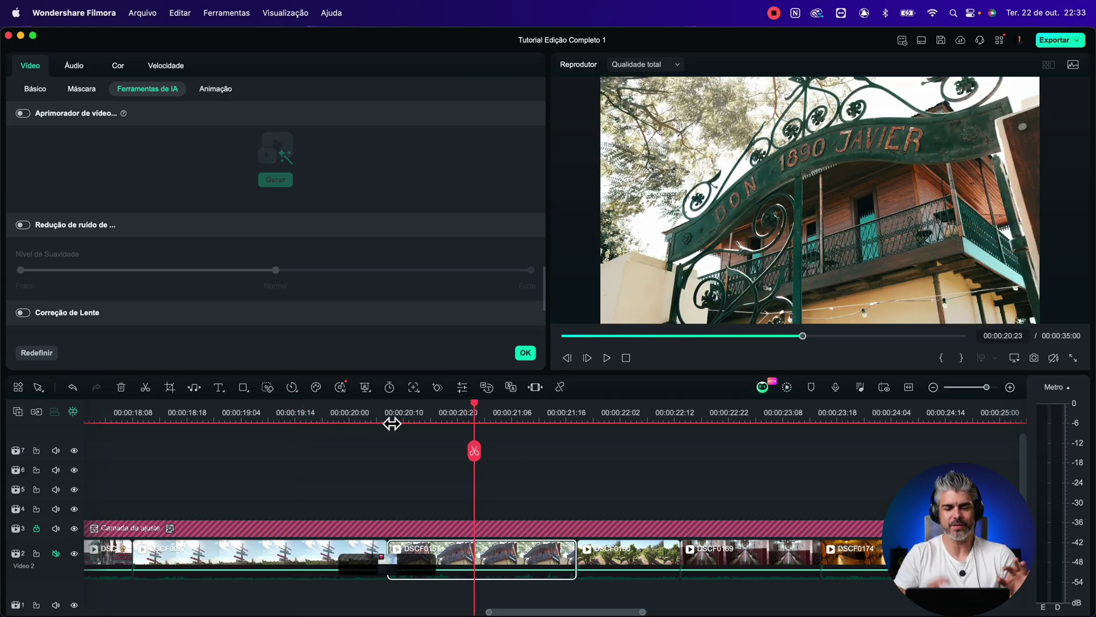
pyautogui.click(497, 565)
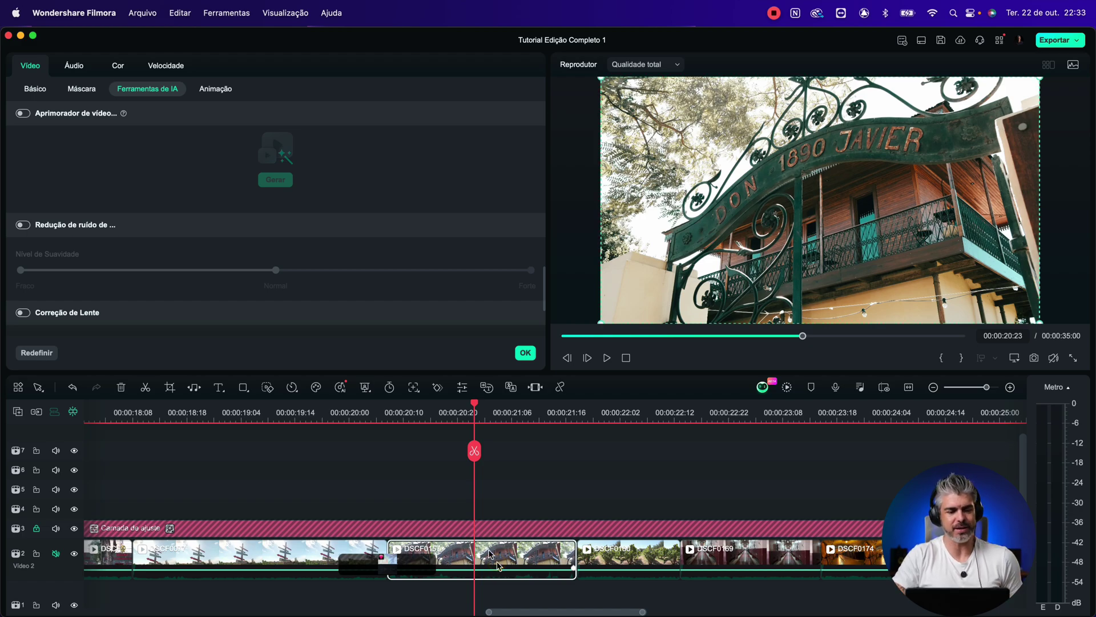
pyautogui.click(118, 67)
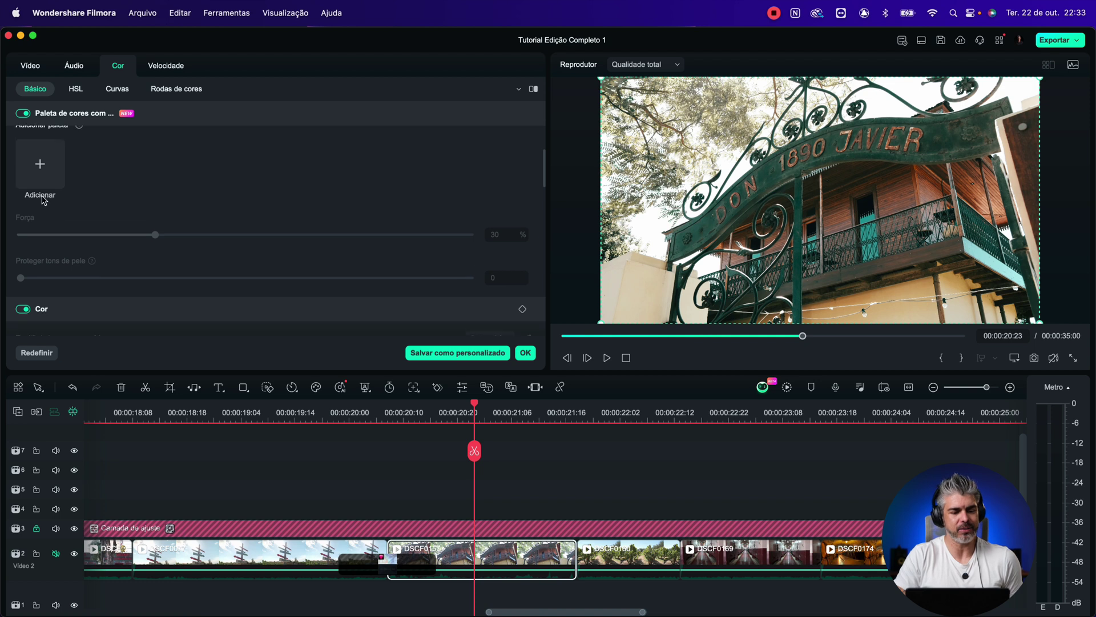
pyautogui.scroll(1, 44, 200)
pyautogui.click(23, 125)
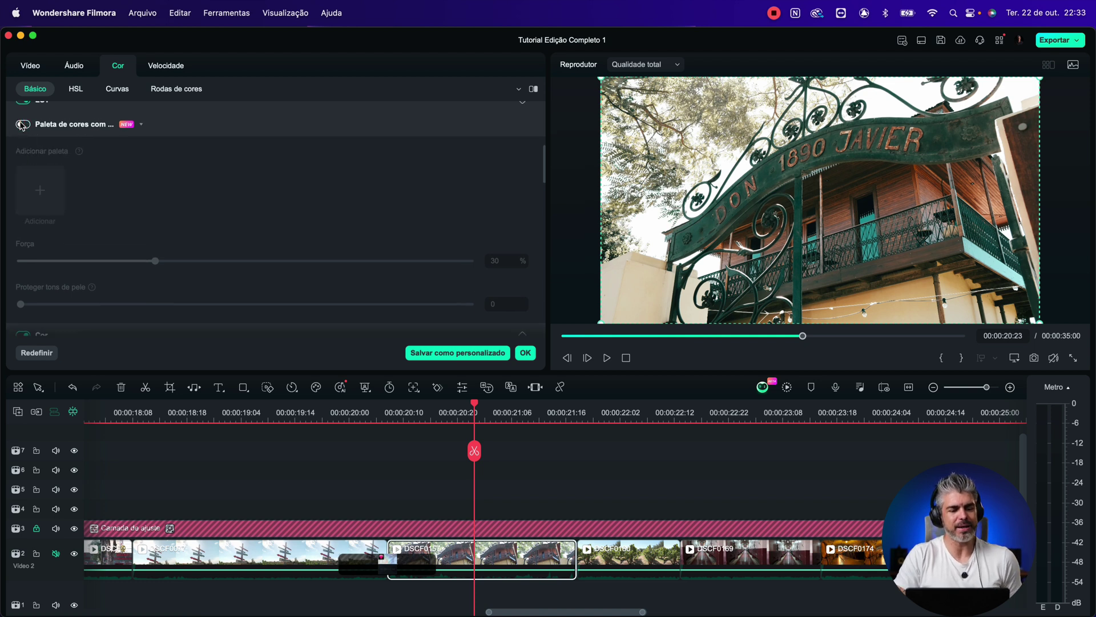
pyautogui.click(23, 125)
pyautogui.click(25, 125)
pyautogui.click(23, 124)
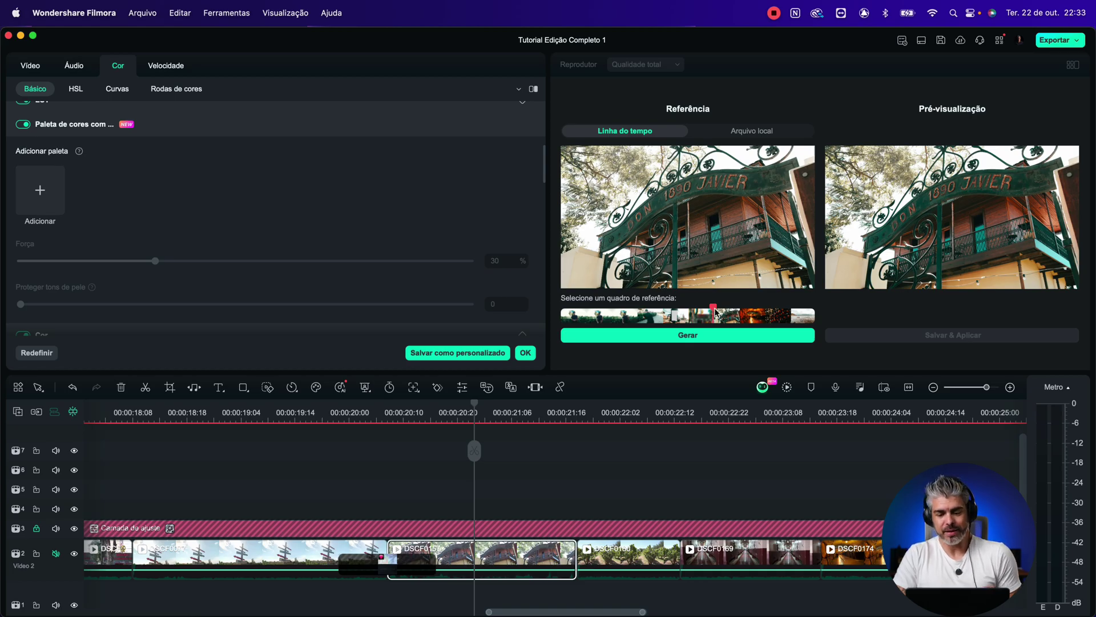
# Generate a colour palette for the DSCF0157 clip using the signpost frame from the timeline as reference, and save and apply it
pyautogui.moveTo(713, 306); pyautogui.dragTo(702, 308)
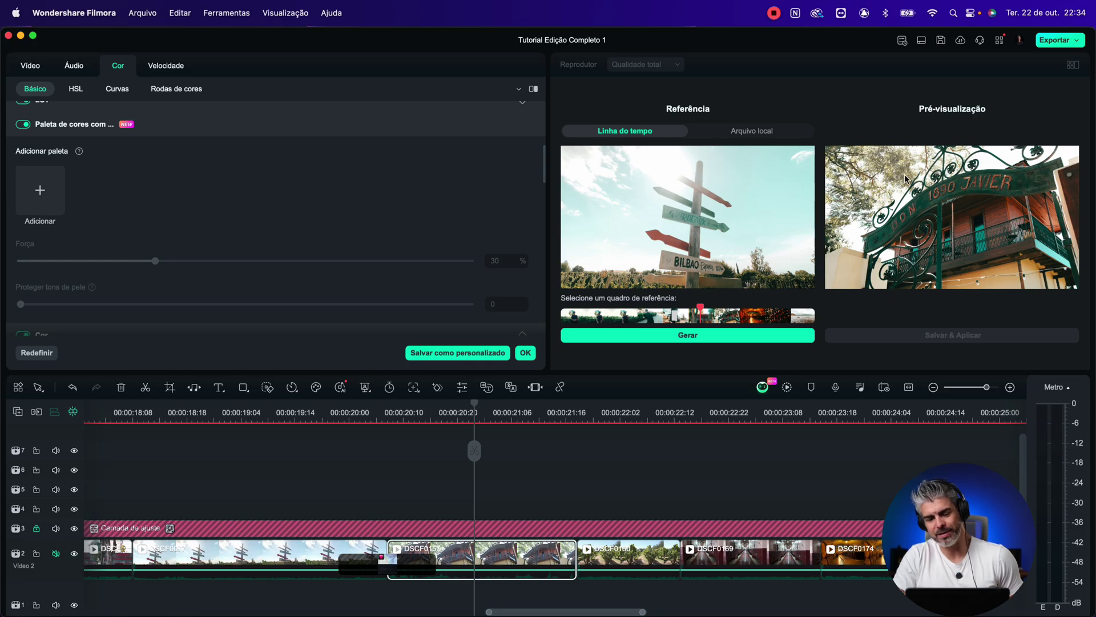
pyautogui.click(775, 130)
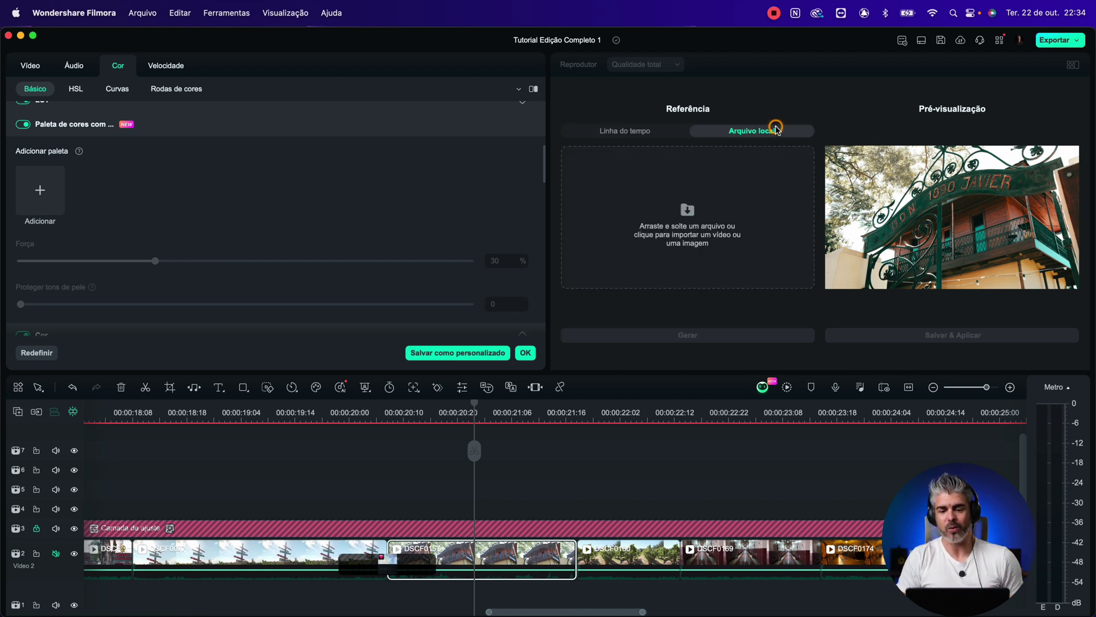
pyautogui.click(646, 131)
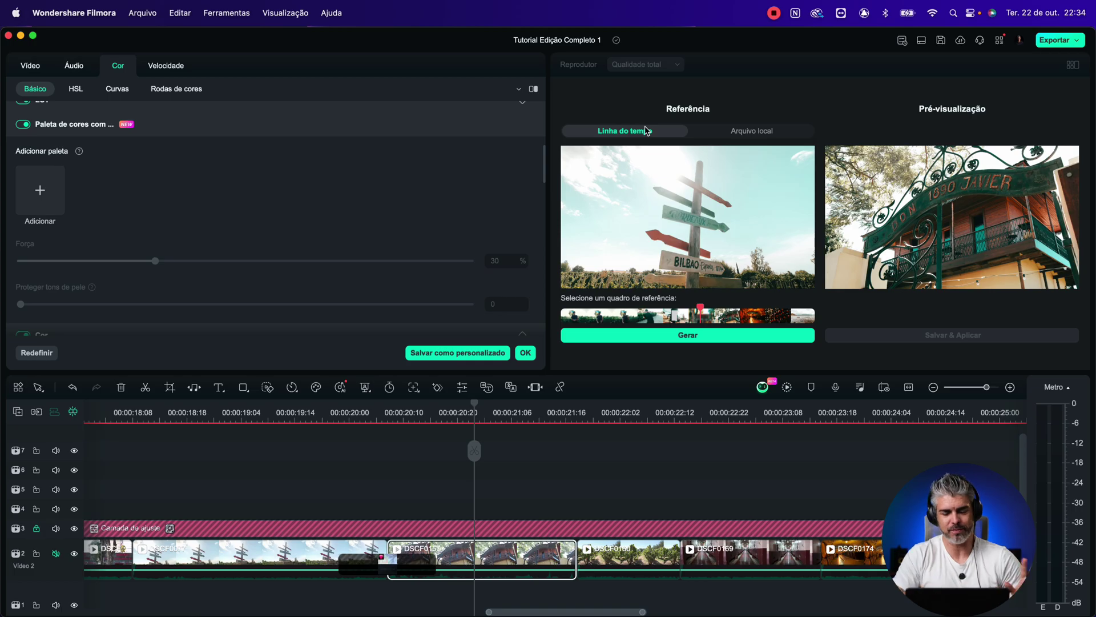
pyautogui.click(640, 338)
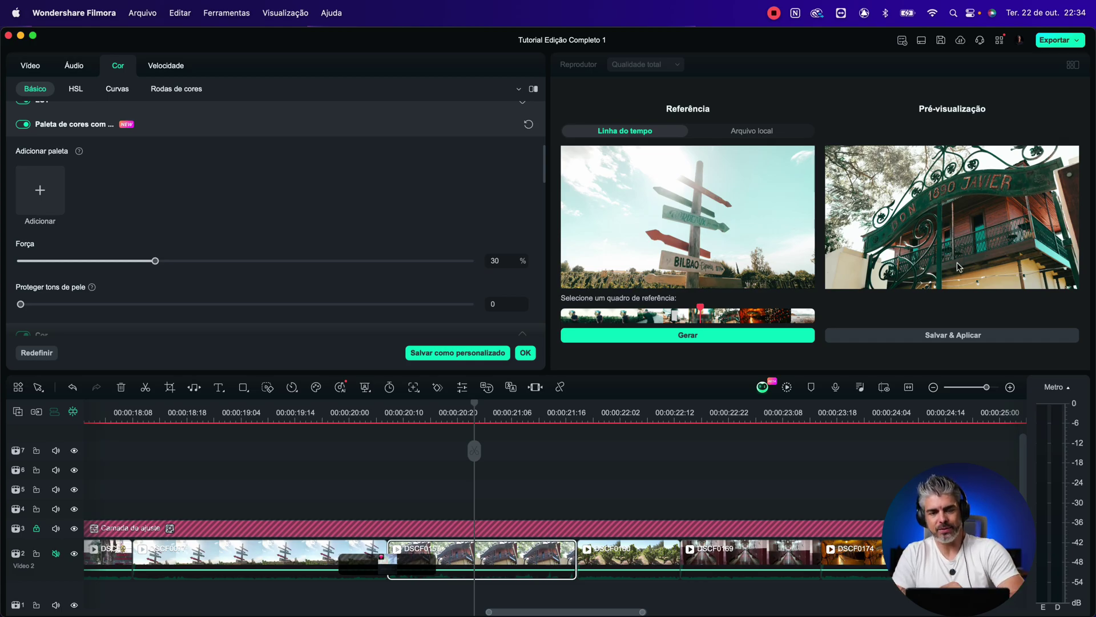
pyautogui.click(911, 337)
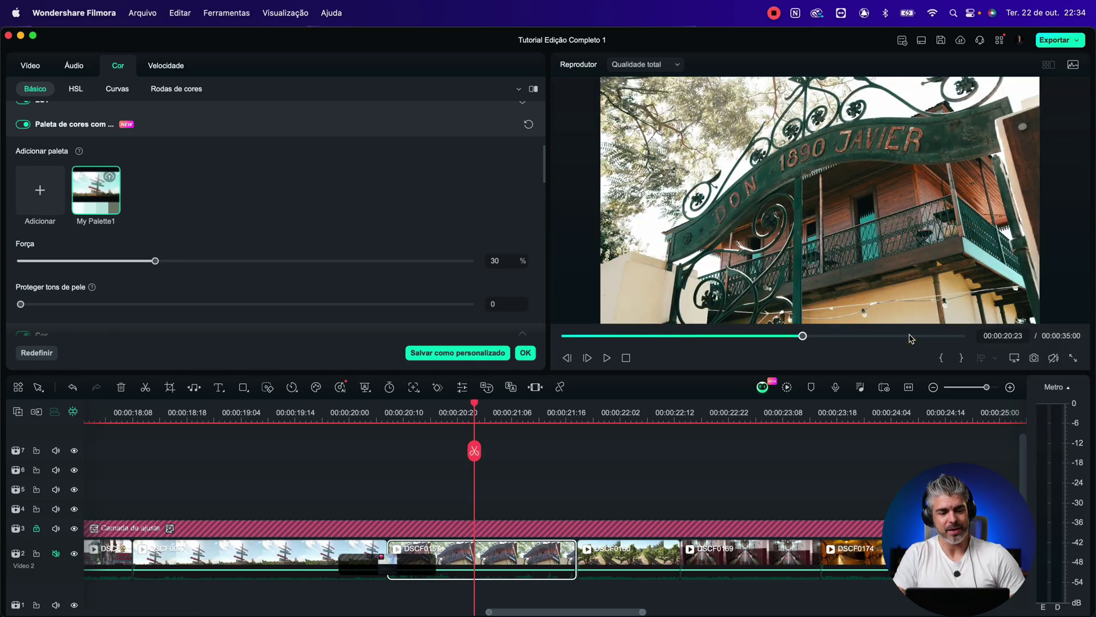
# Switch the DSCF0157 clip's AI colour palette off and on repeatedly to compare the image with and without it
pyautogui.moveTo(95, 194)
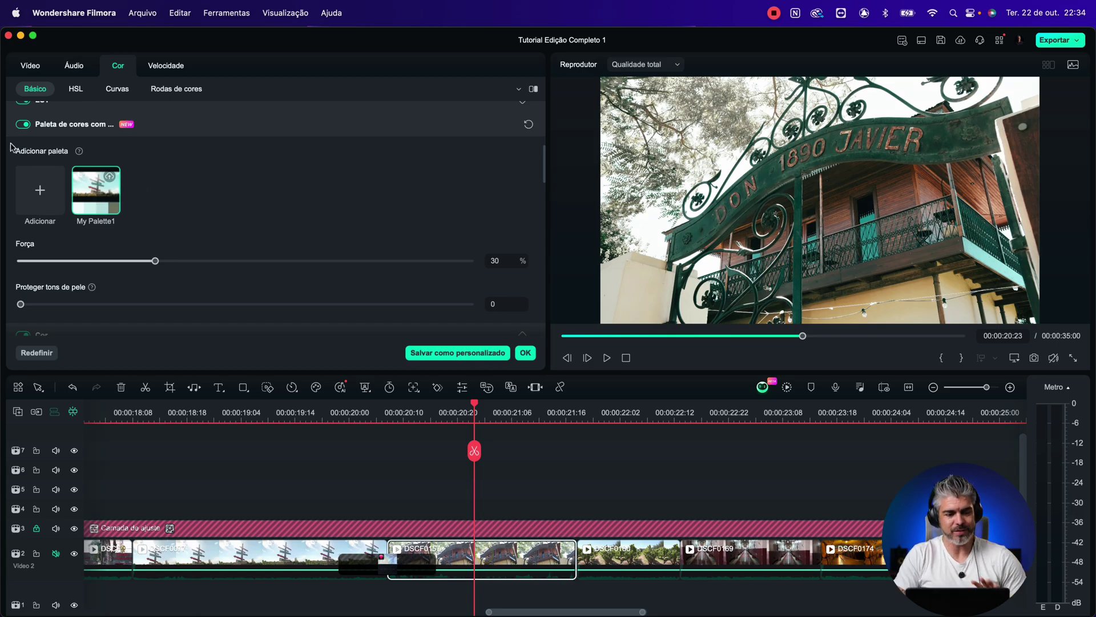
pyautogui.click(26, 125)
pyautogui.click(27, 124)
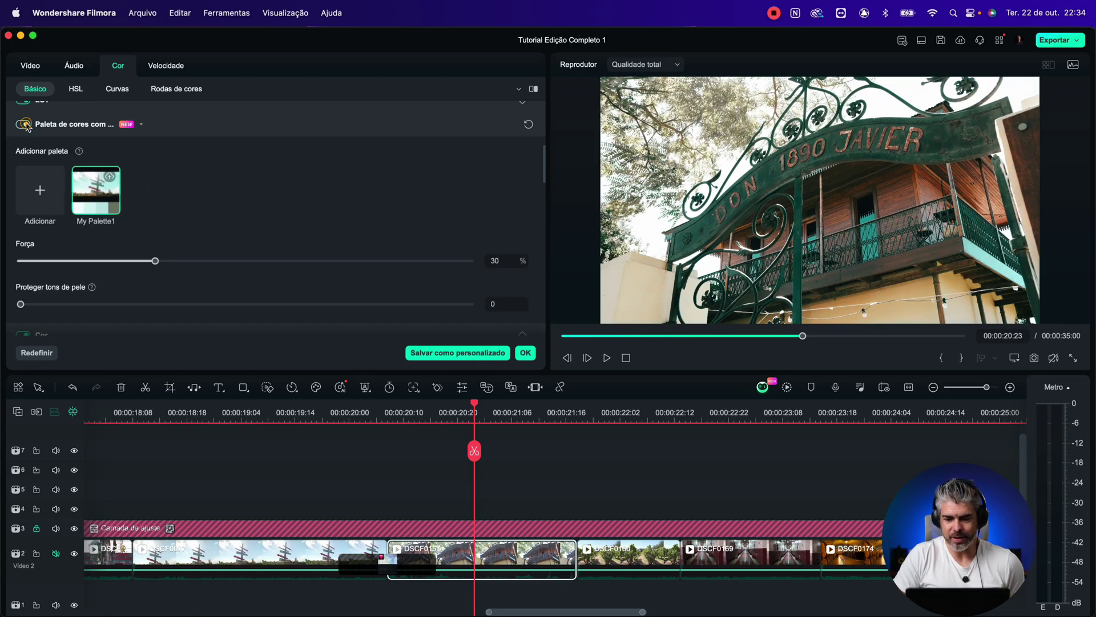
pyautogui.click(26, 125)
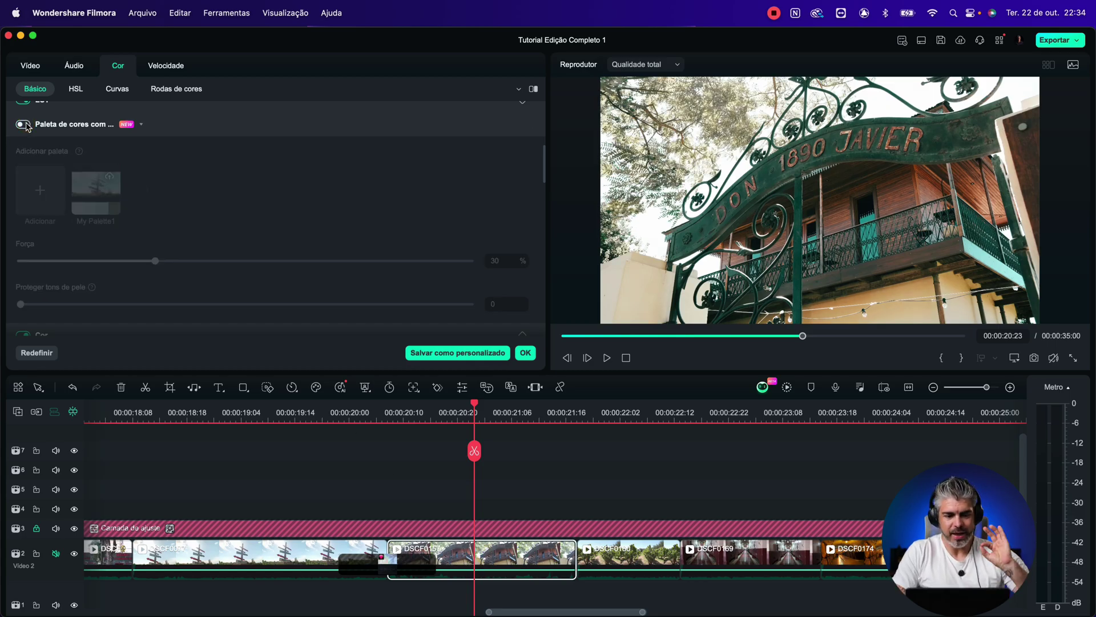
pyautogui.click(27, 125)
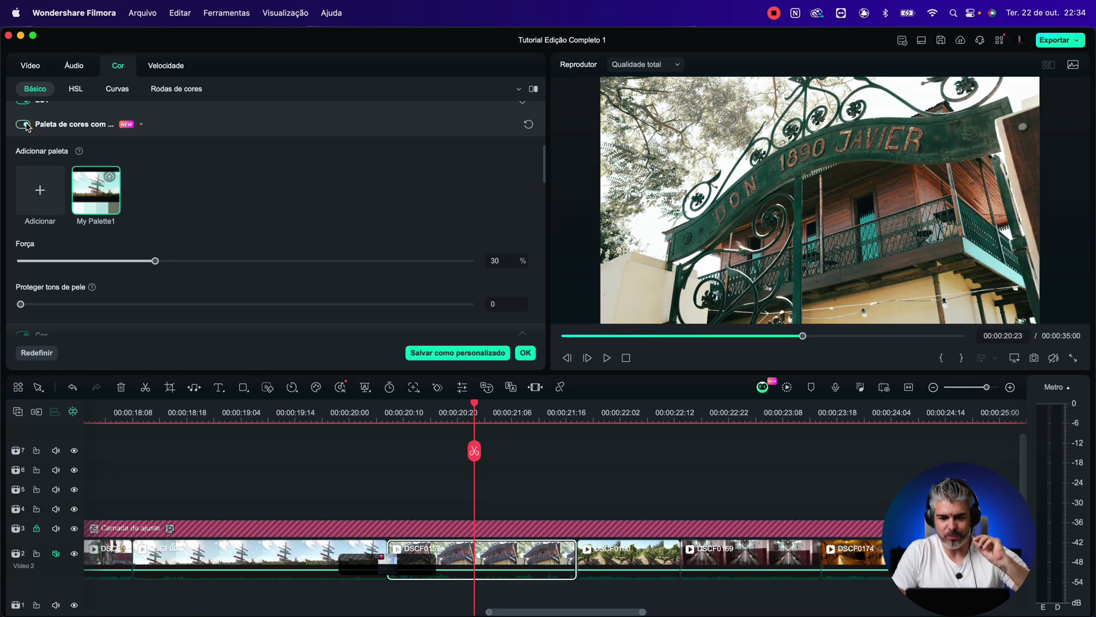
pyautogui.click(26, 125)
pyautogui.click(26, 125)
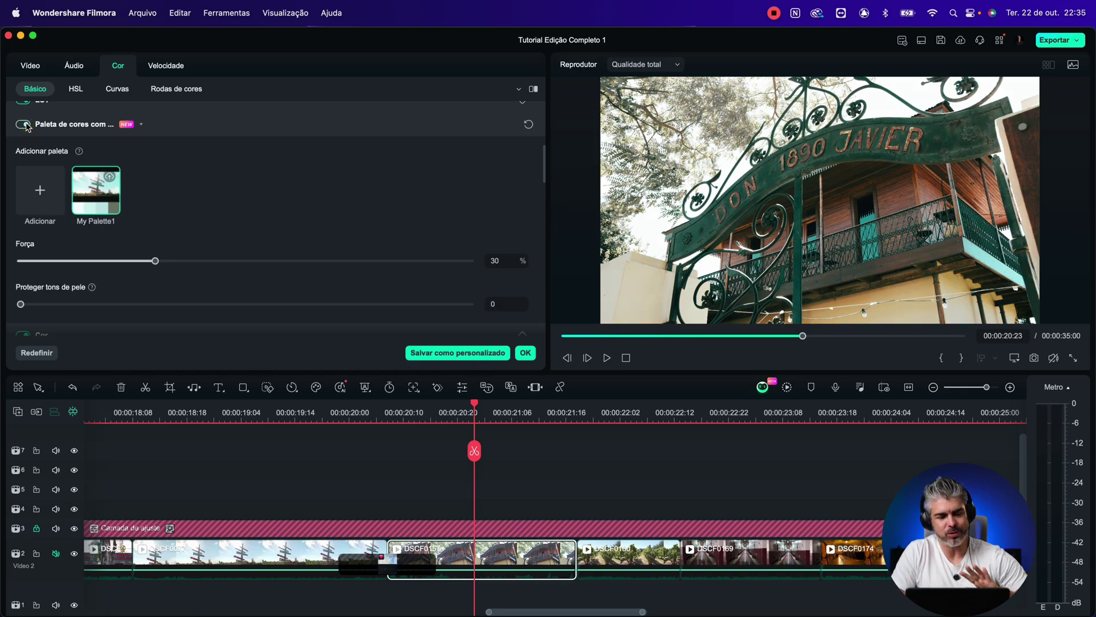
# Check the colour match between the signpost clip and the DSCF0157 clip at several frames, and confirm the colour settings
pyautogui.click(280, 412)
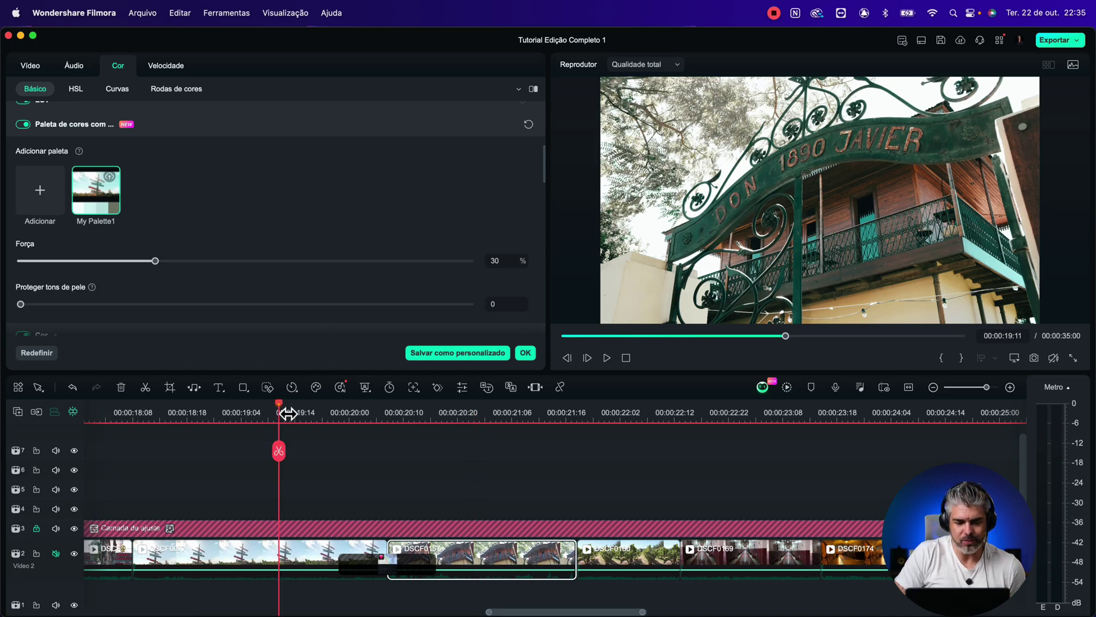
pyautogui.click(447, 420)
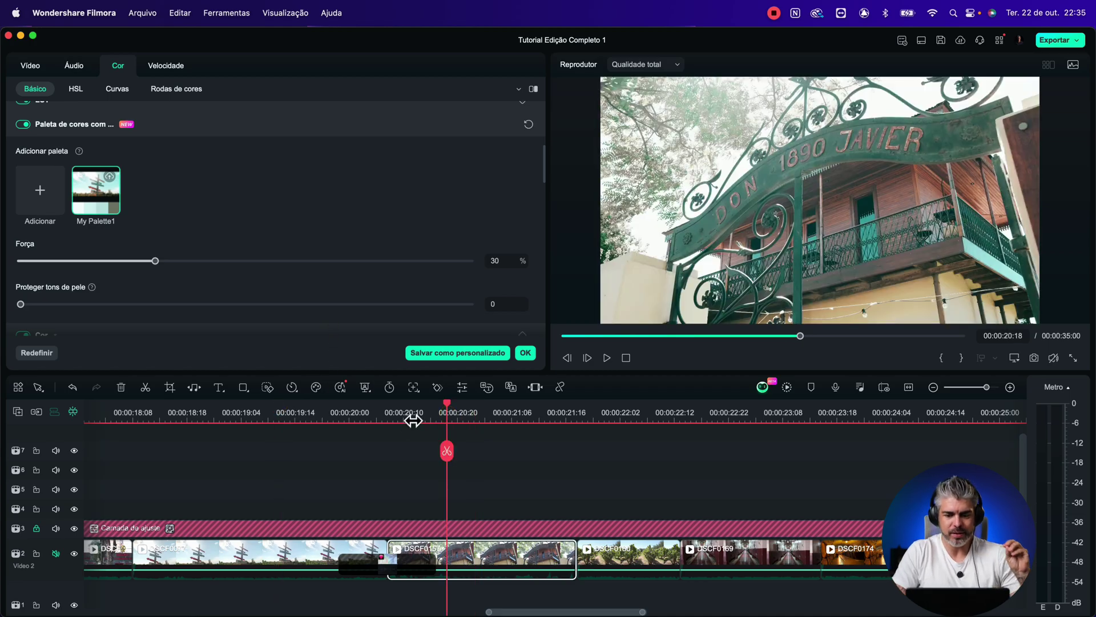
pyautogui.click(248, 423)
pyautogui.click(478, 419)
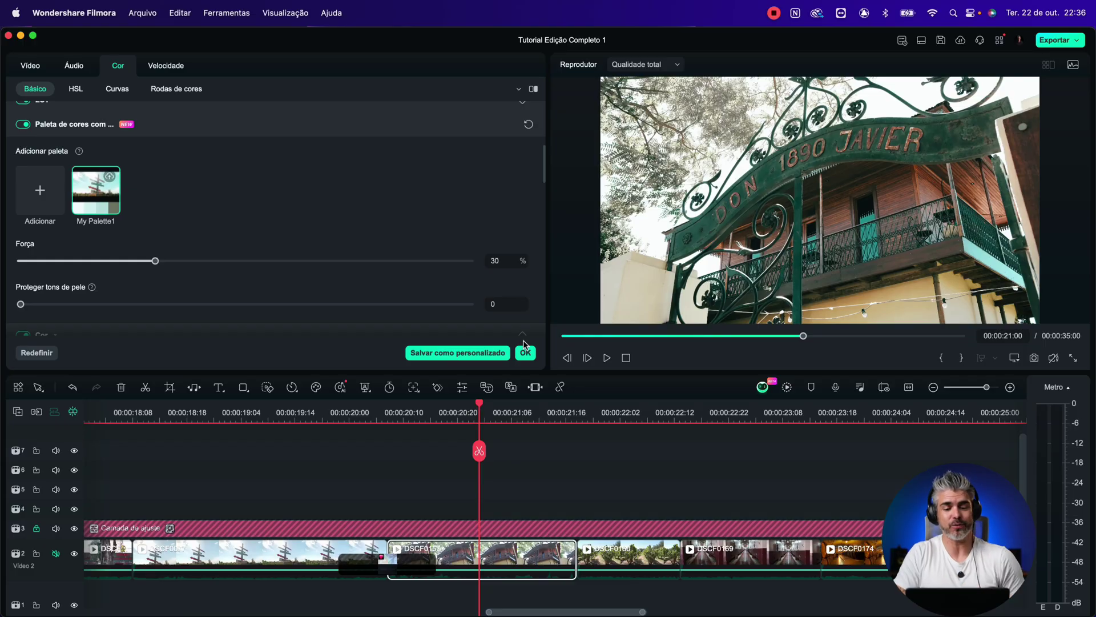
pyautogui.click(525, 351)
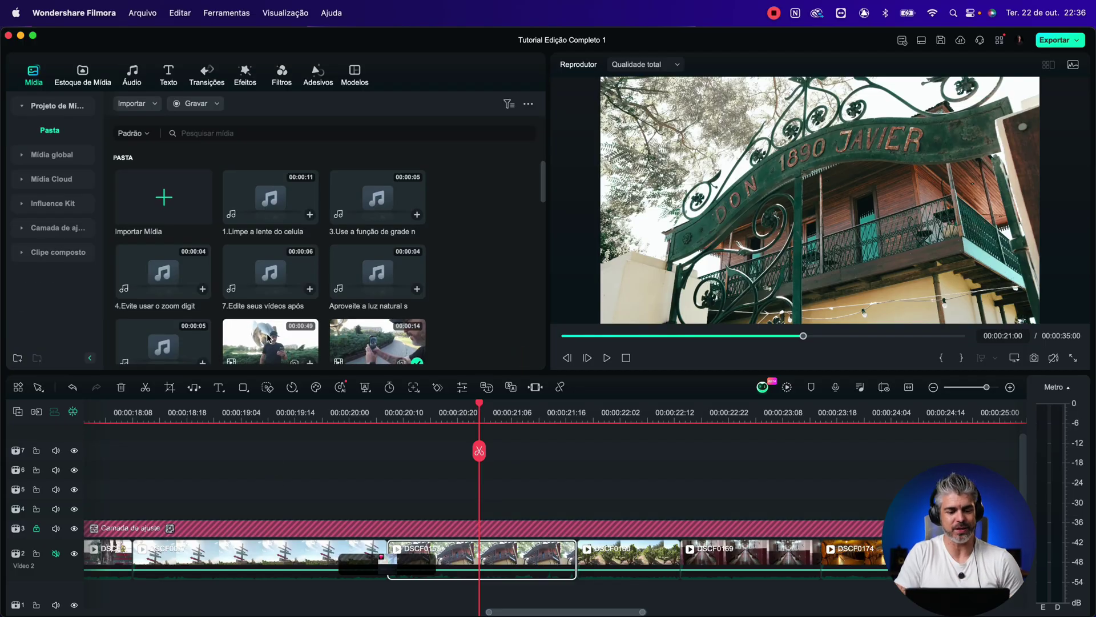
# Preview the DSCF0024 clip from the project media near its middle and open it in Auto Reframe
pyautogui.scroll(-2, 258, 348)
pyautogui.click(259, 269)
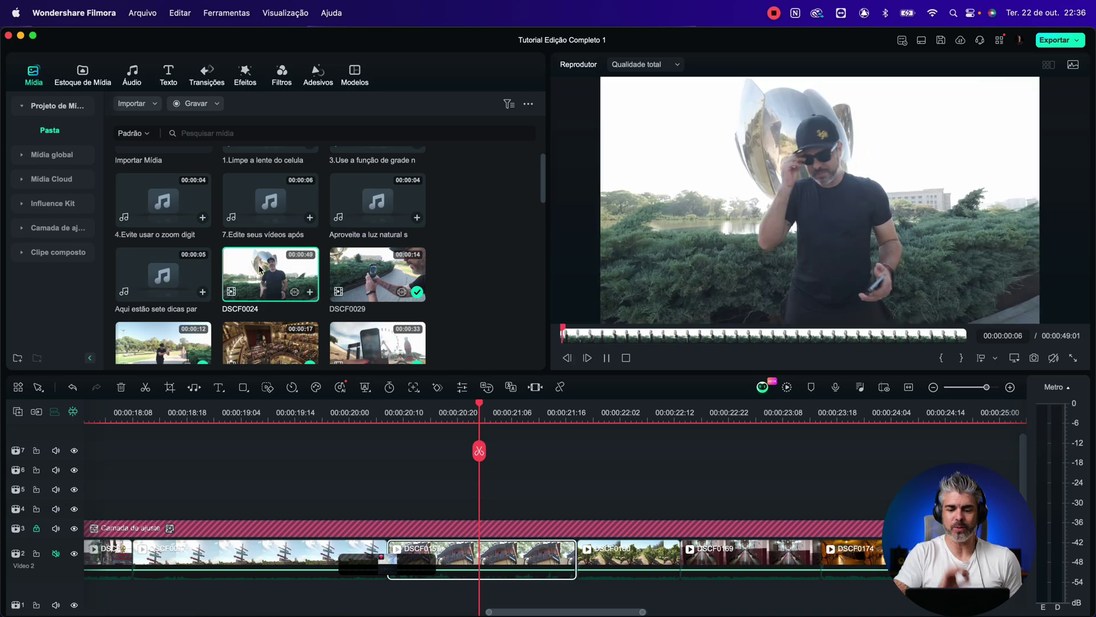
pyautogui.click(759, 338)
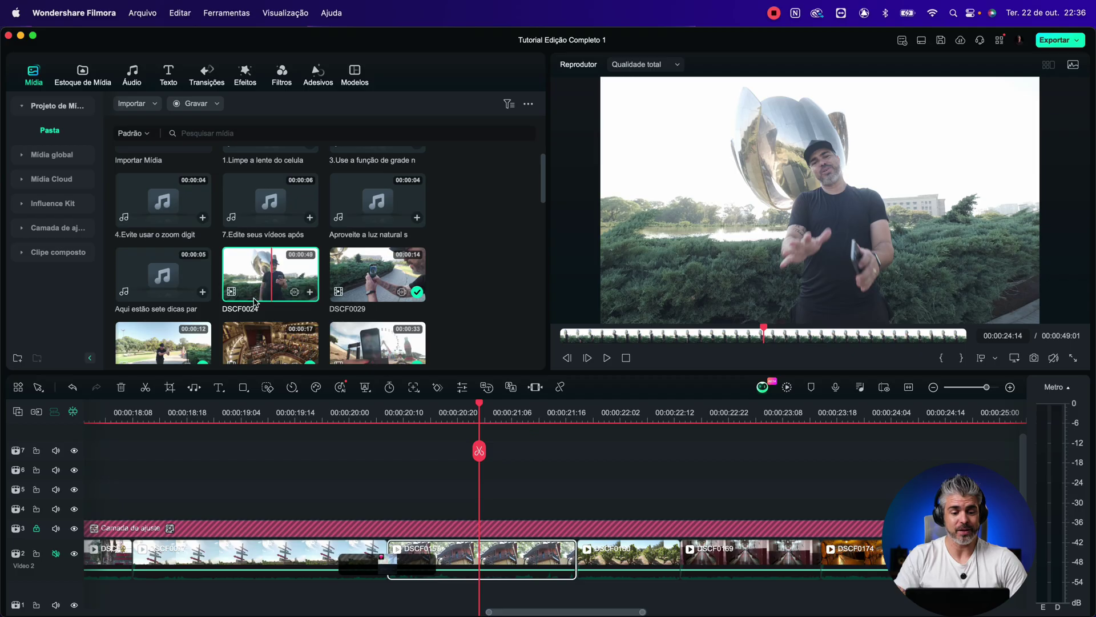
pyautogui.rightClick(265, 284)
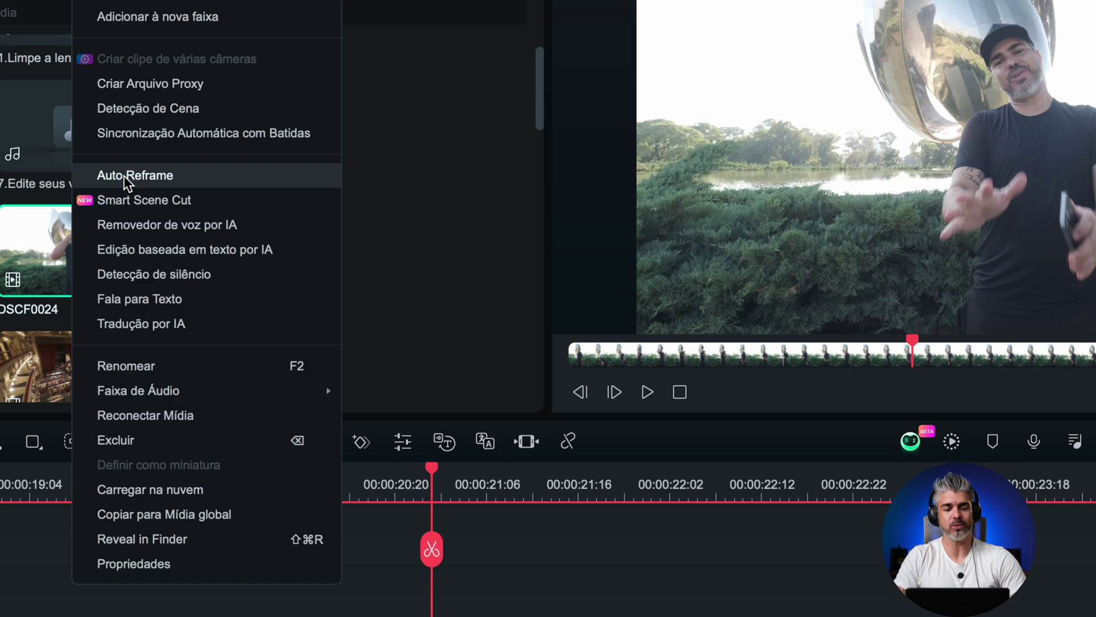
pyautogui.click(126, 177)
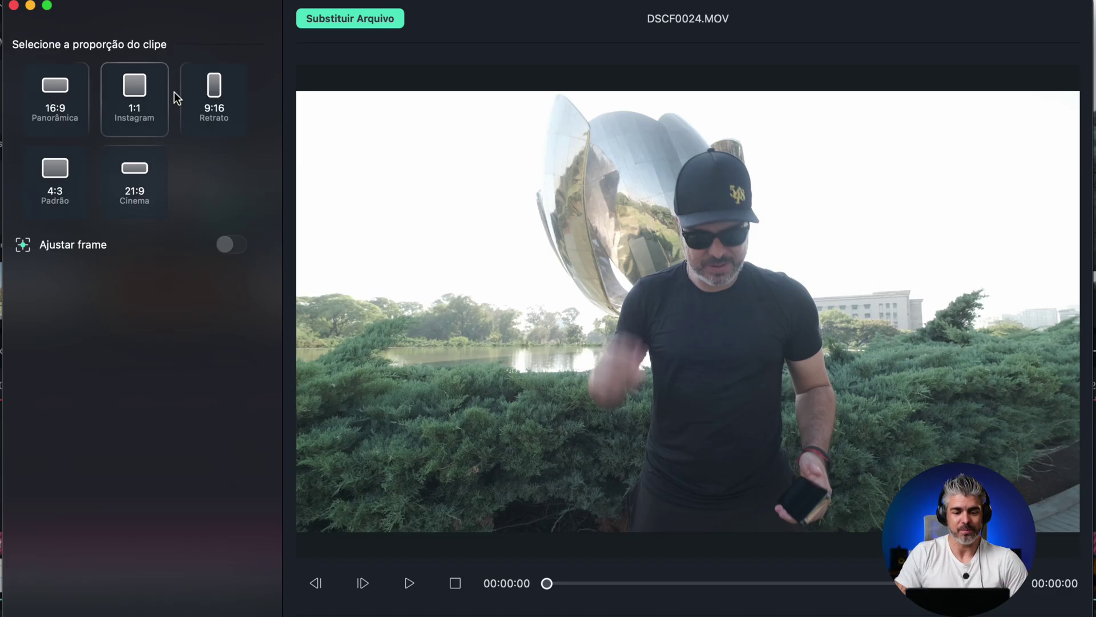
# Reframe the DSCF0024 clip to the 9:16 Retrato ratio and preview the result at several points
pyautogui.click(216, 94)
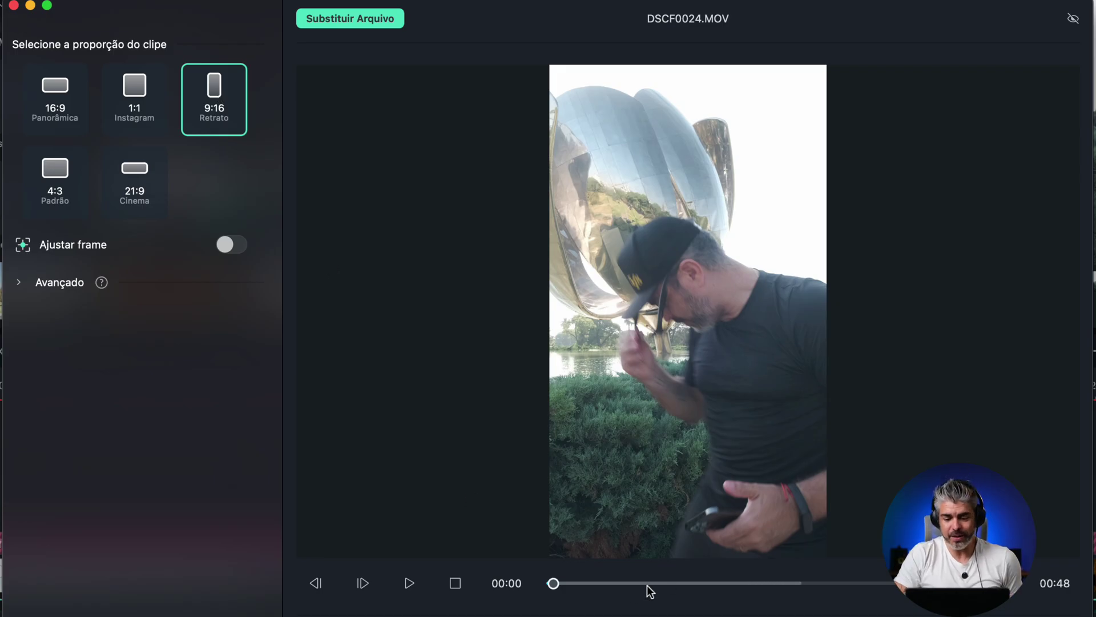
pyautogui.click(723, 581)
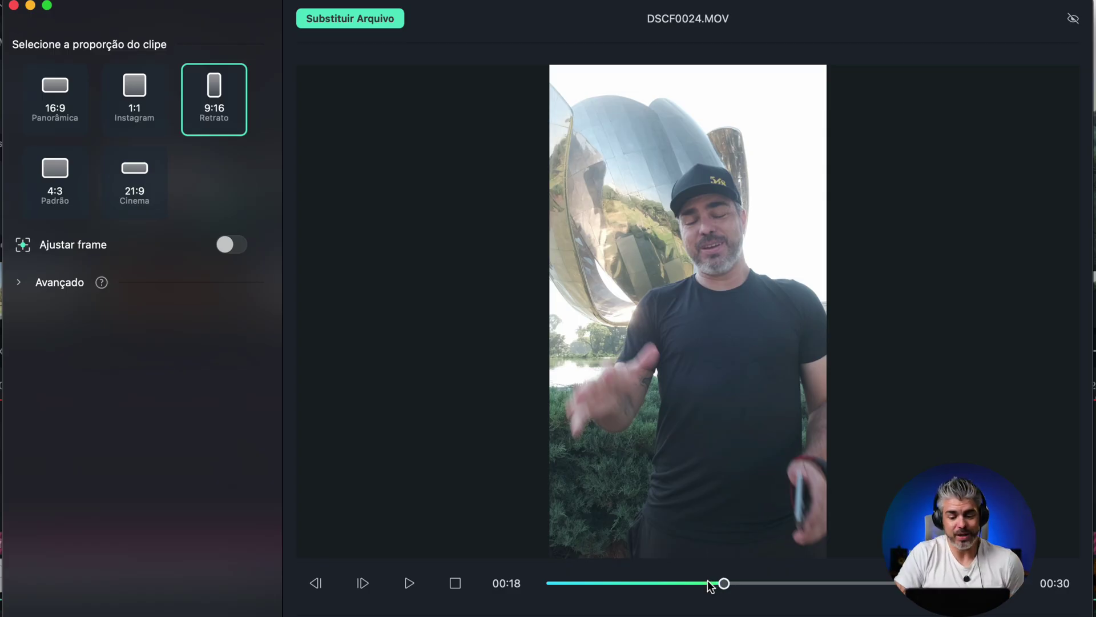
pyautogui.click(708, 582)
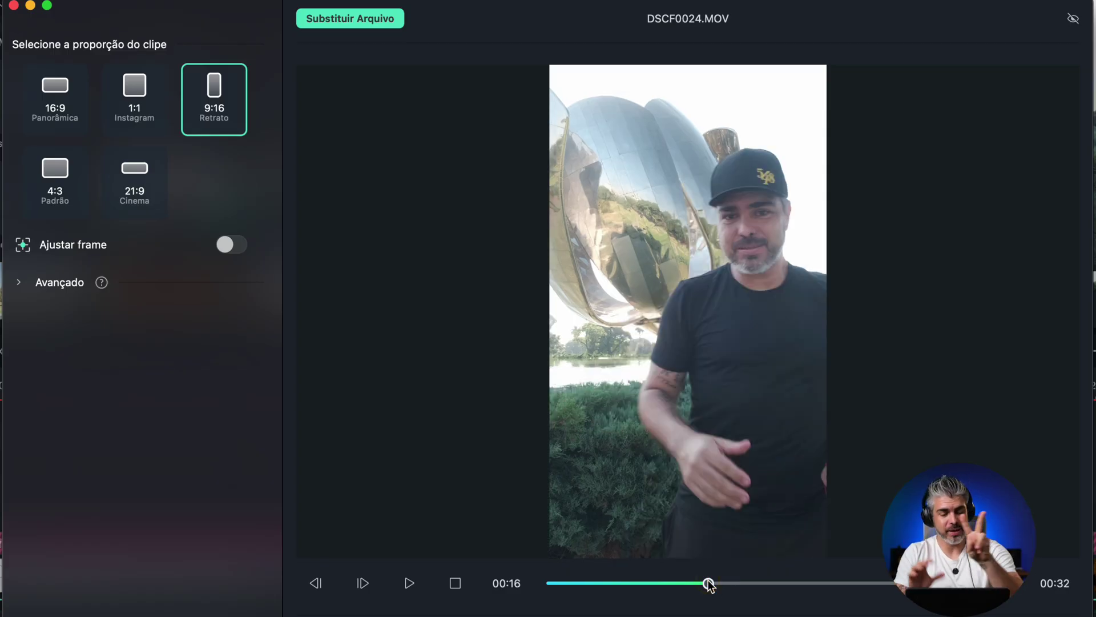
pyautogui.click(795, 584)
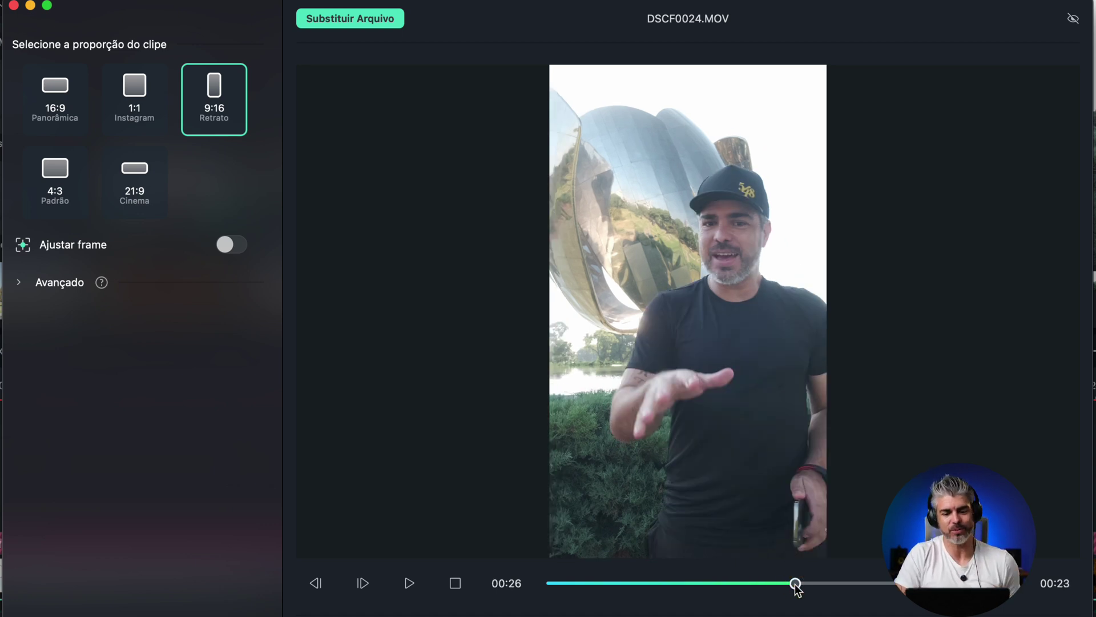
pyautogui.press('space')
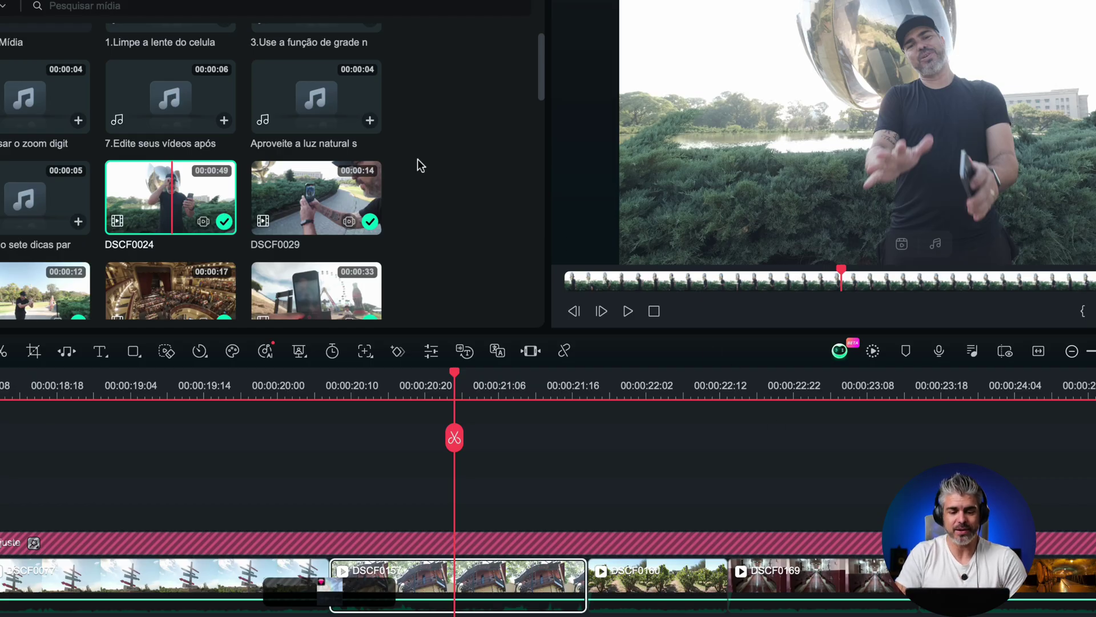
# Show the Mosaico Facial effects under Efeitos corporais and widen the category list to display the full names
pyautogui.scroll(-10, 417, 158)
pyautogui.scroll(10, 418, 160)
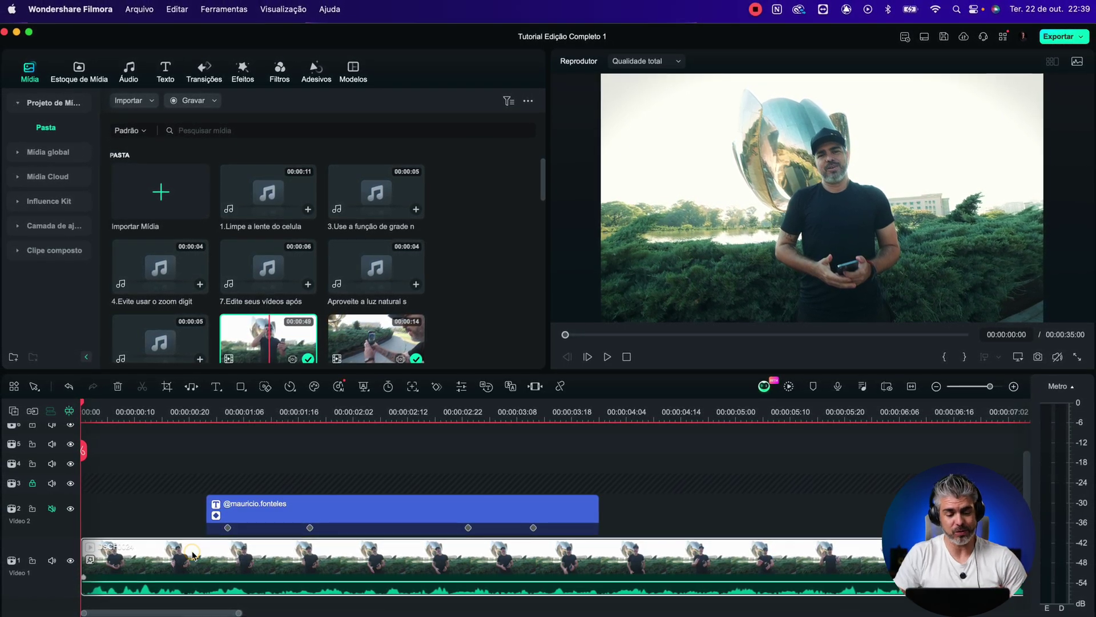
pyautogui.click(243, 72)
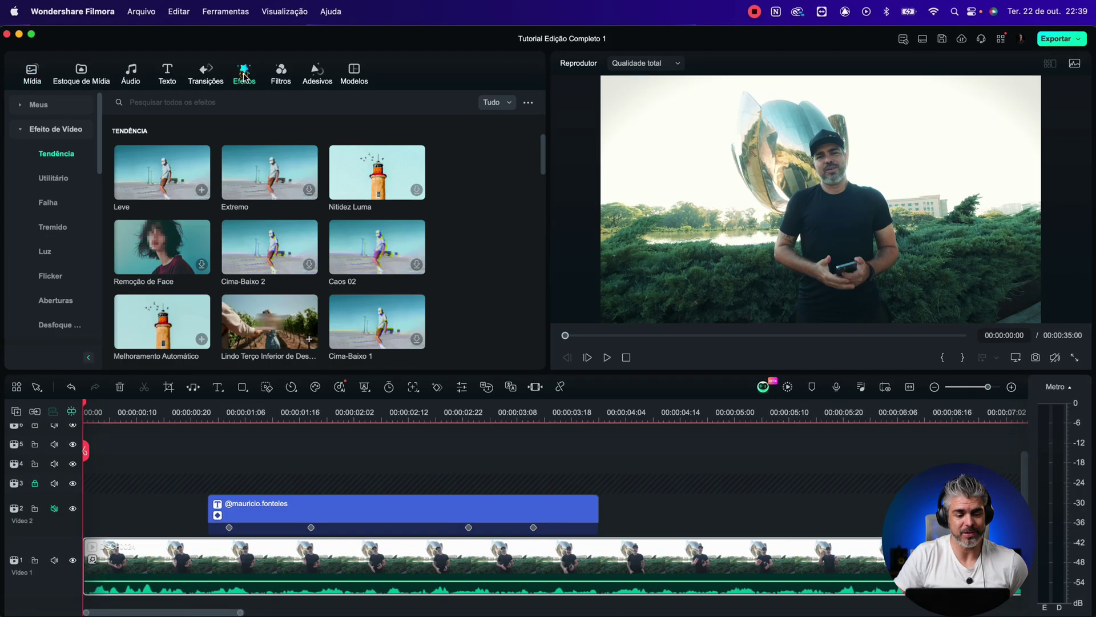
pyautogui.click(23, 131)
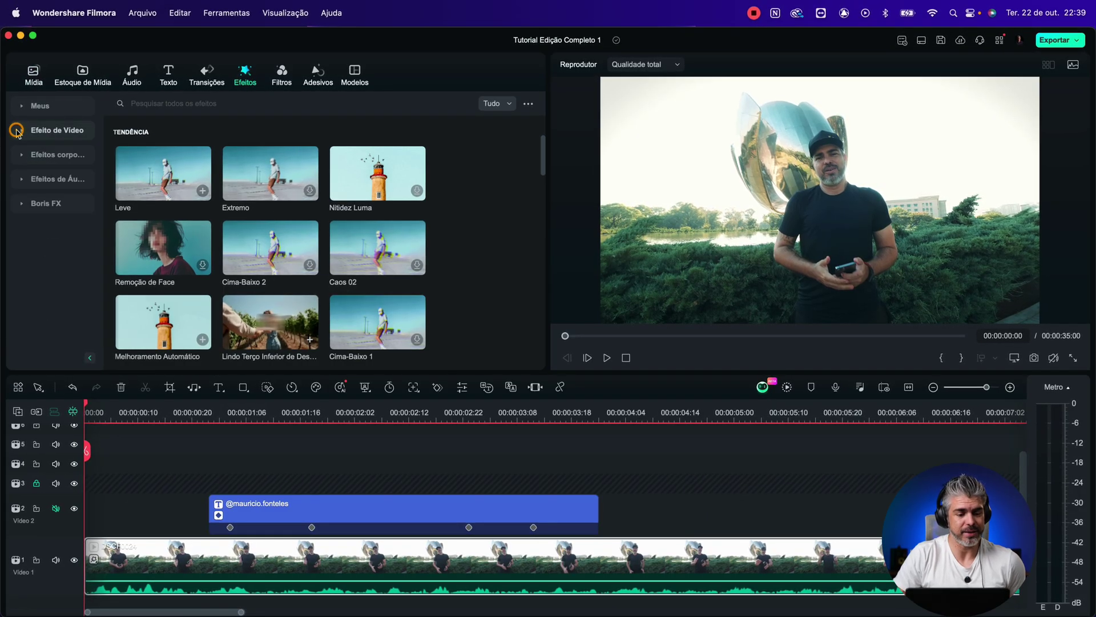
pyautogui.click(21, 160)
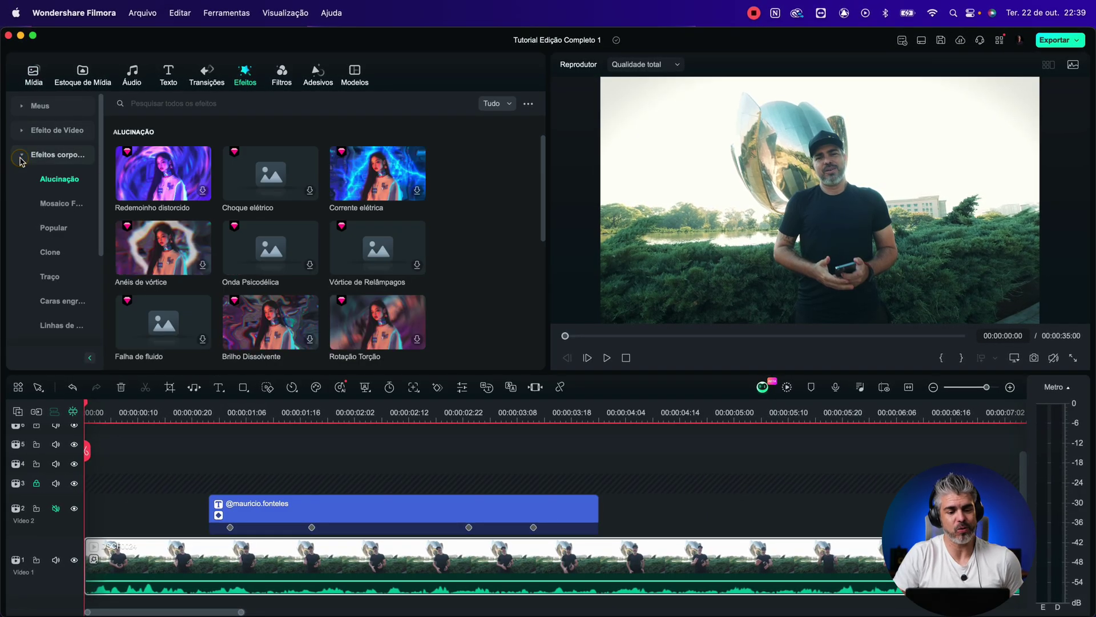
pyautogui.click(60, 204)
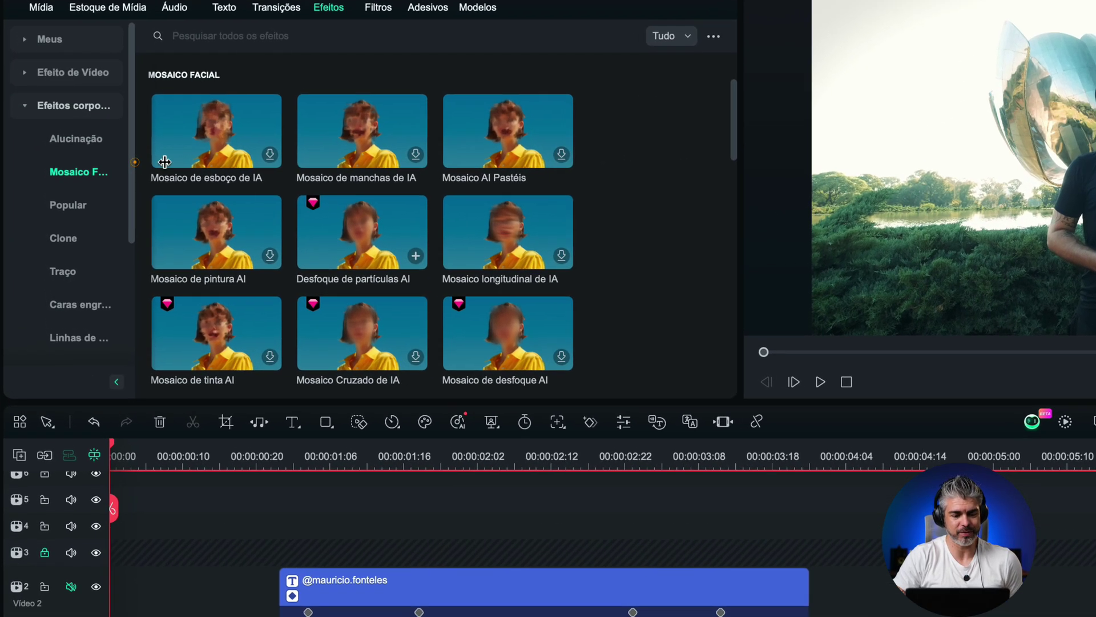
pyautogui.moveTo(164, 162); pyautogui.dragTo(200, 165)
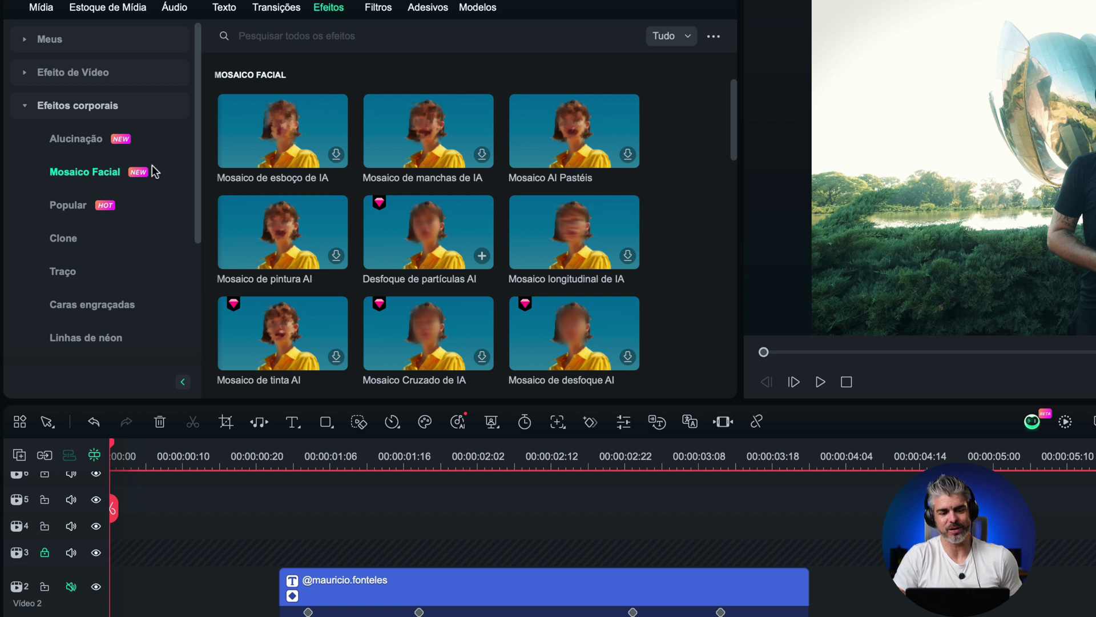
# Apply the Mosaico de desfoque AI face effect to the DSCF0024 clip on Video 1 and preview the clip from its start
pyautogui.scroll(-5, 406, 149)
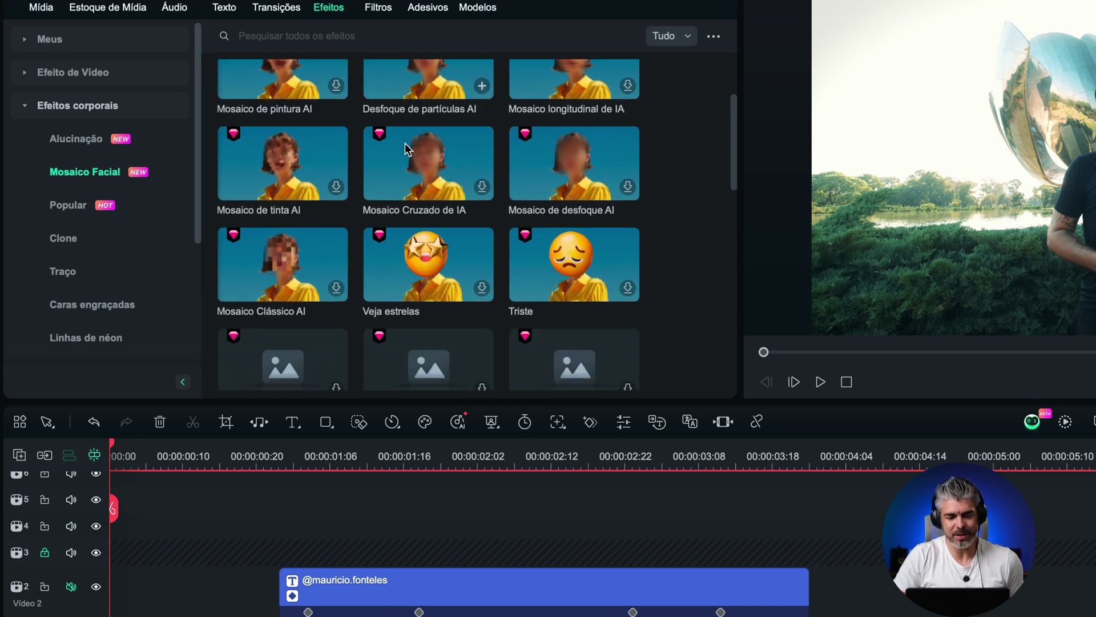
pyautogui.scroll(3, 406, 149)
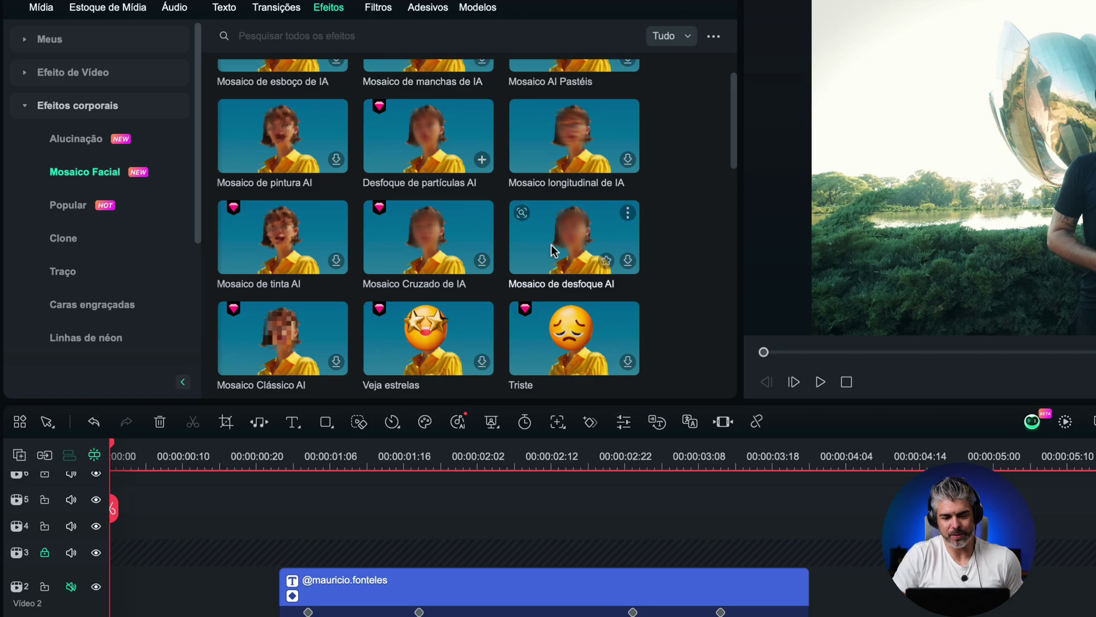
pyautogui.scroll(-3, 567, 228)
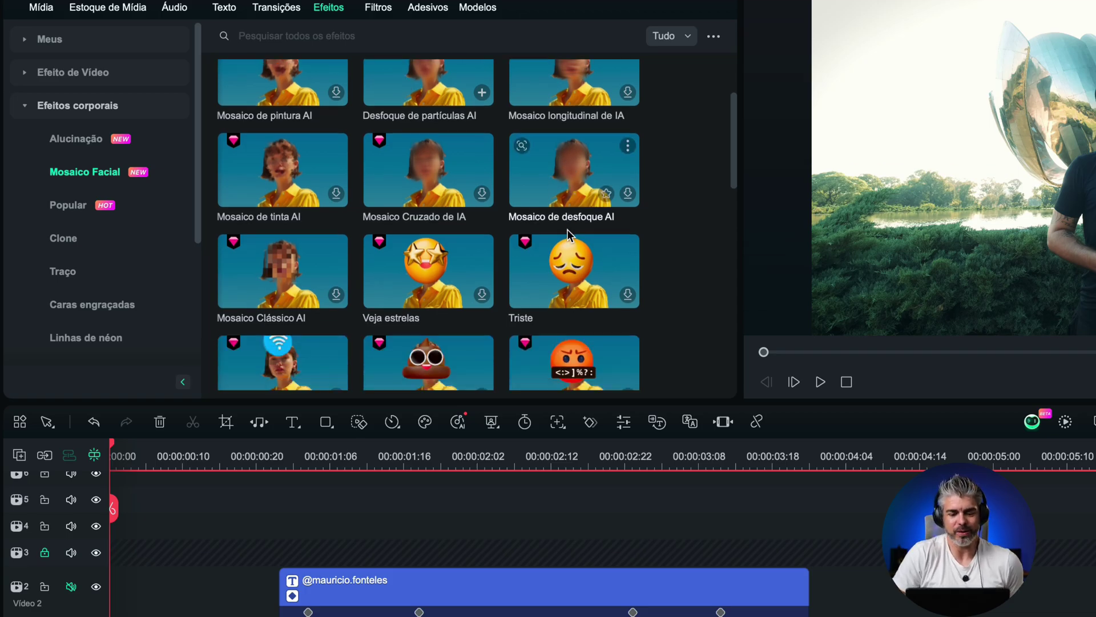
pyautogui.scroll(-4, 583, 200)
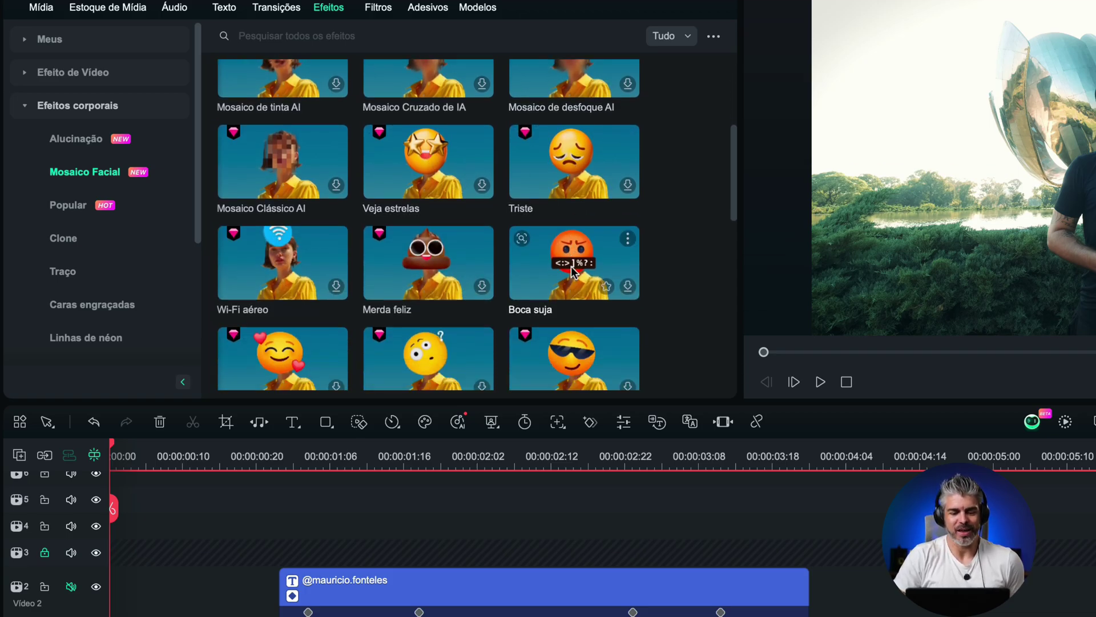
pyautogui.scroll(8, 571, 267)
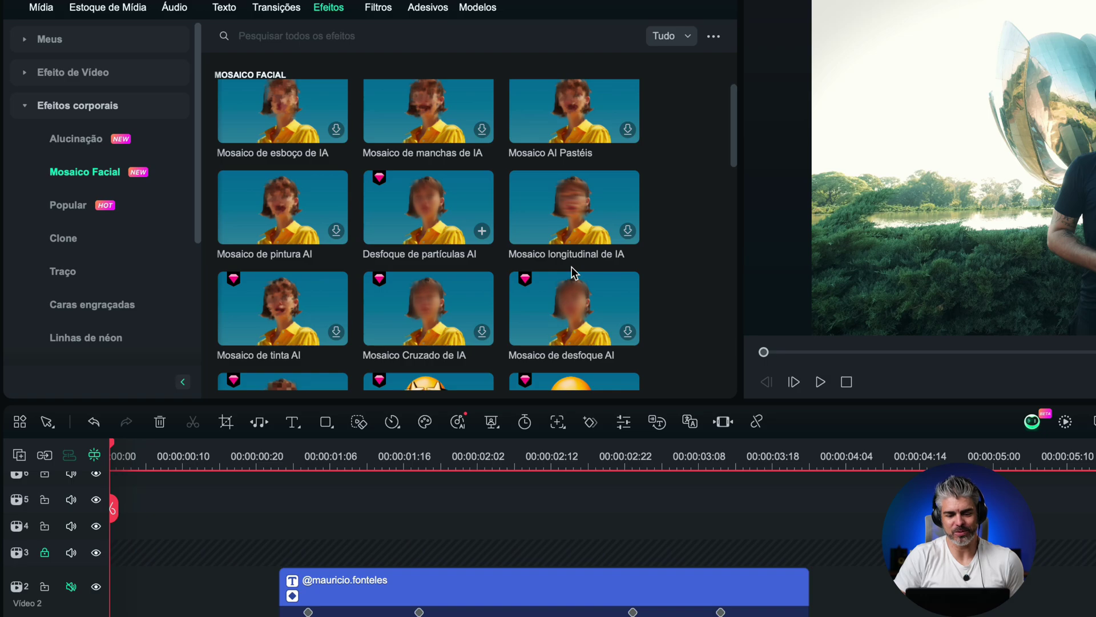
pyautogui.scroll(-2, 571, 266)
pyautogui.moveTo(565, 238); pyautogui.dragTo(486, 590)
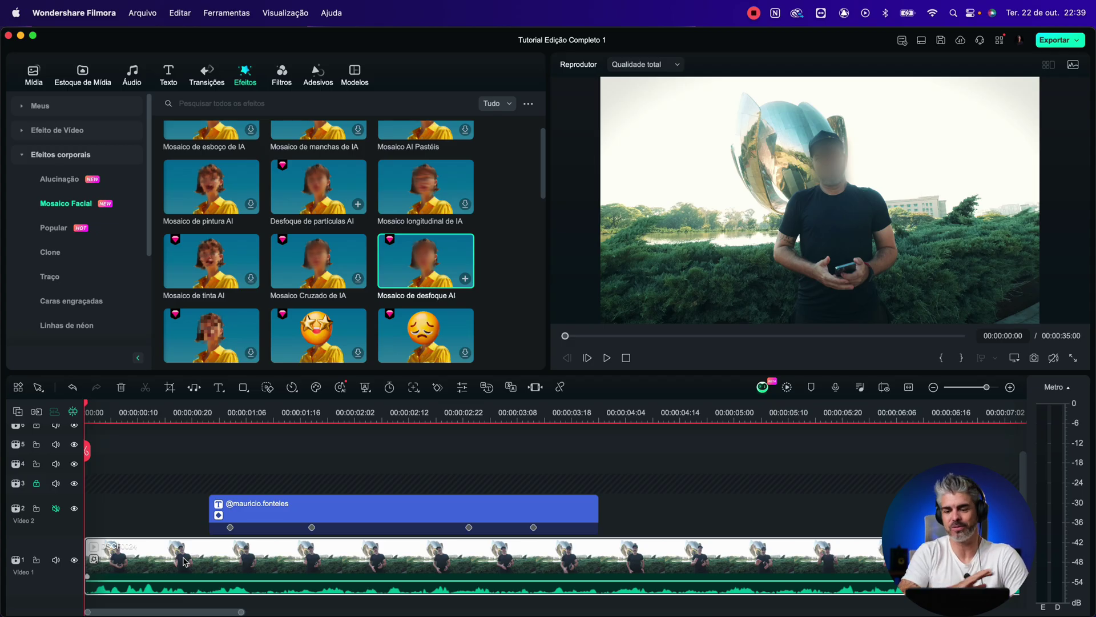
pyautogui.press('space')
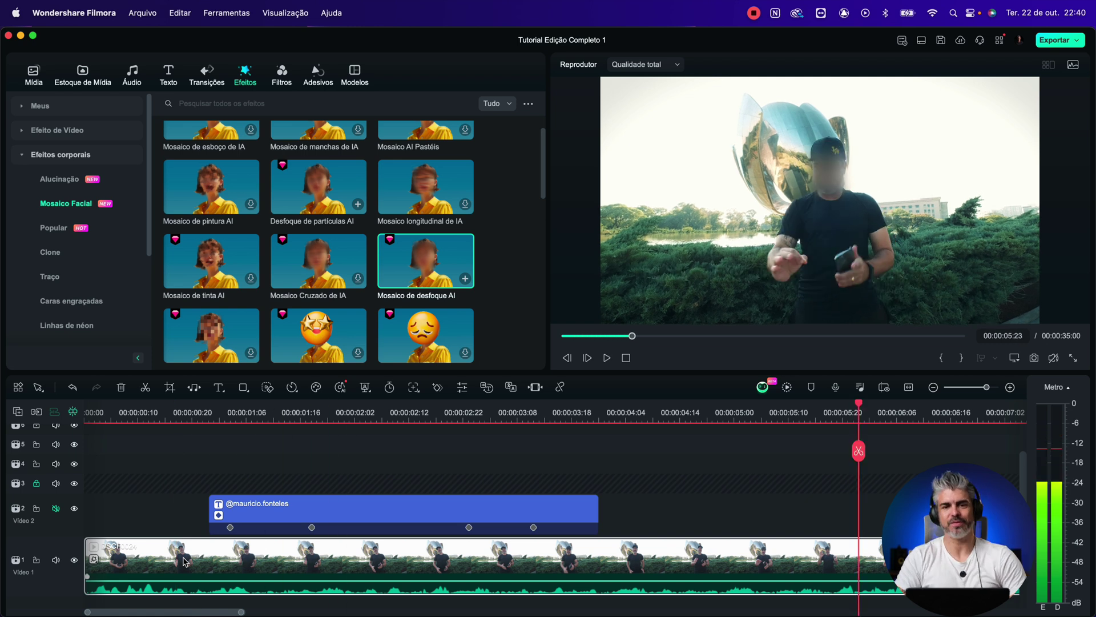
pyautogui.press('space')
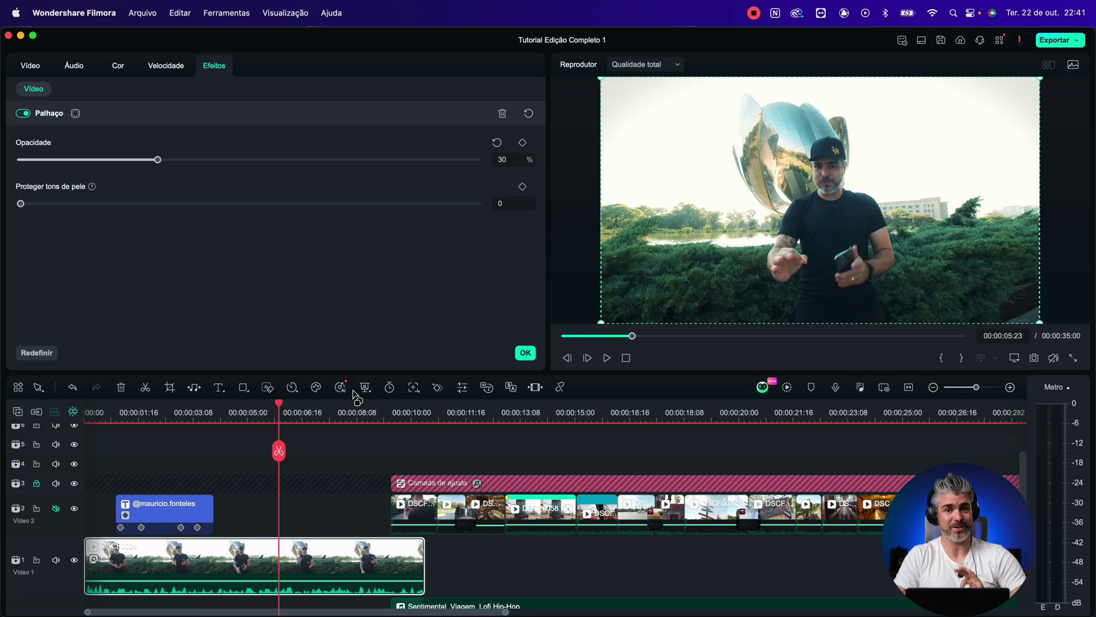
# Close the DSCF0024 clip's effect settings, keeping them as they are, and open Tradução por IA for the clip from the timeline start
pyautogui.scroll(-2, 243, 549)
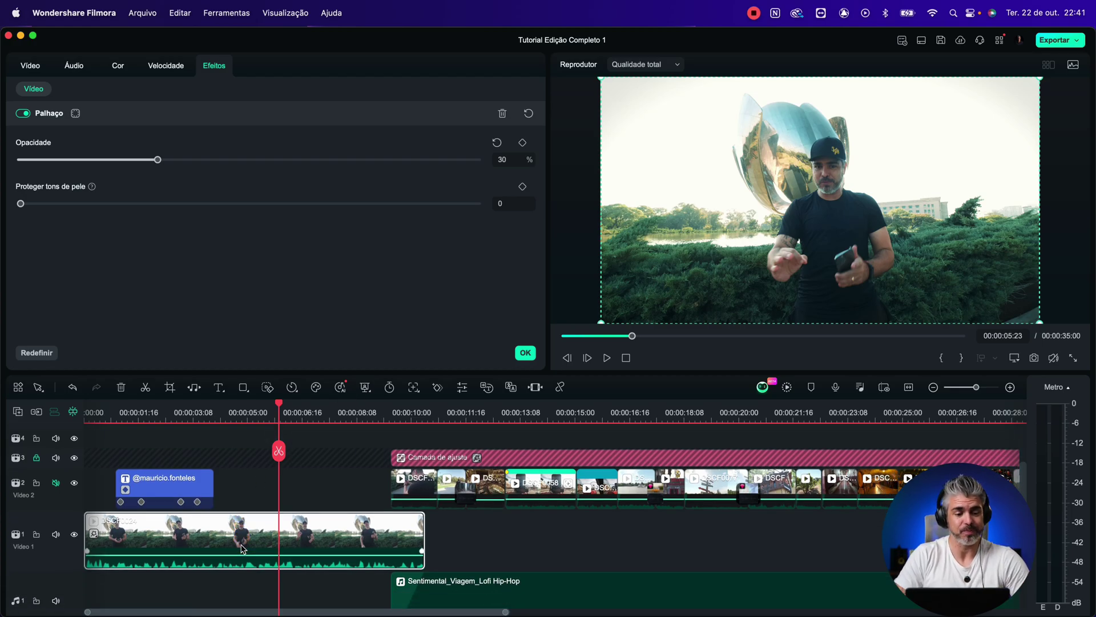
pyautogui.click(525, 353)
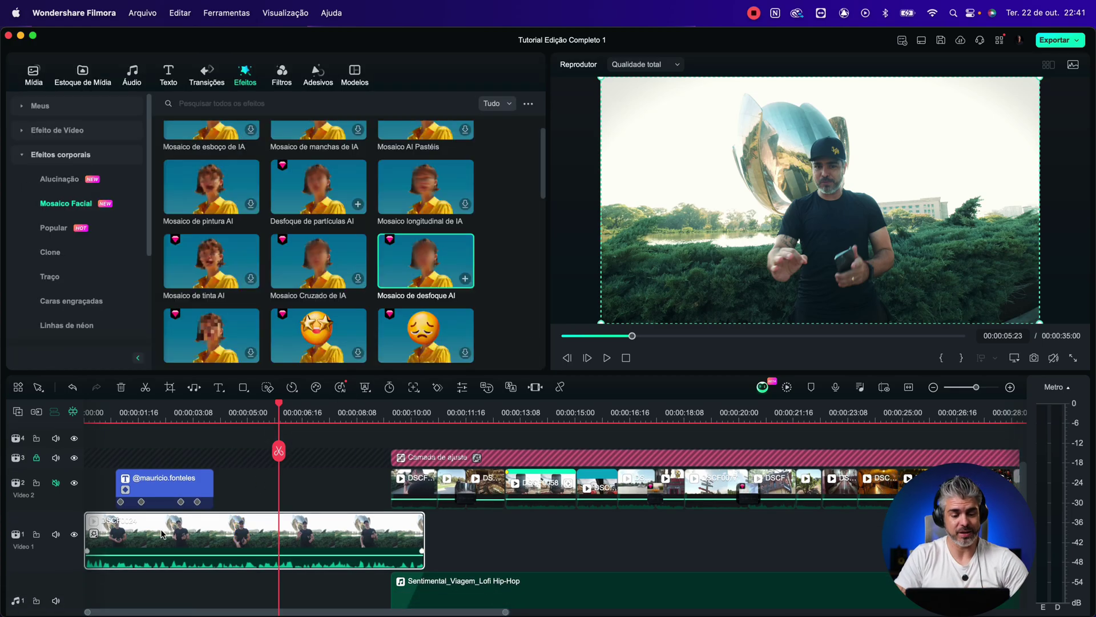
pyautogui.press('Home')
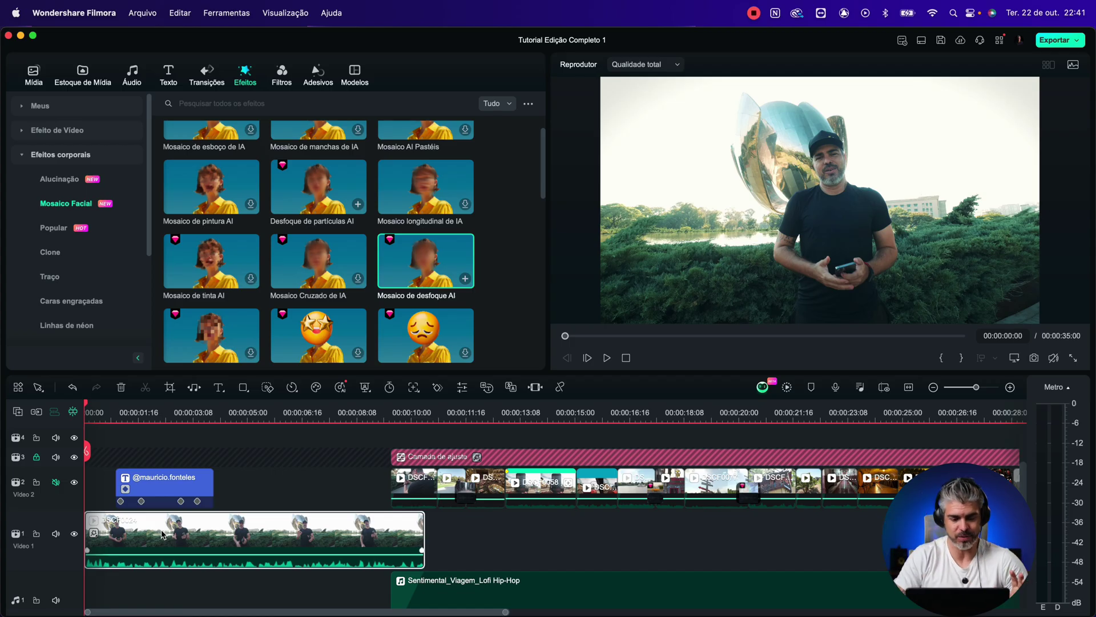
pyautogui.rightClick(147, 531)
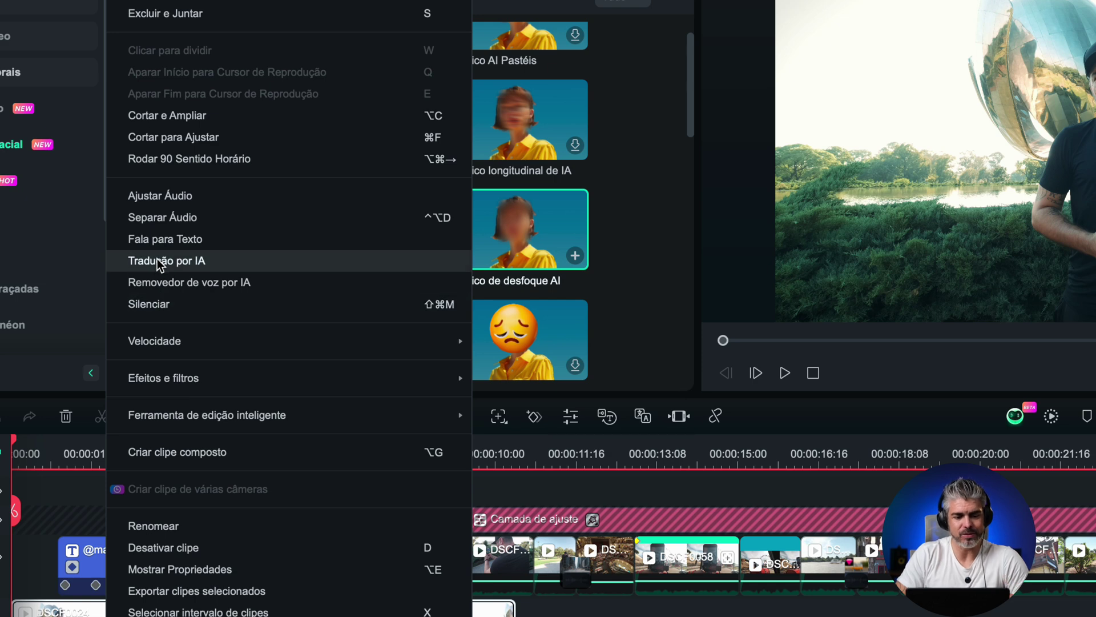
pyautogui.click(156, 260)
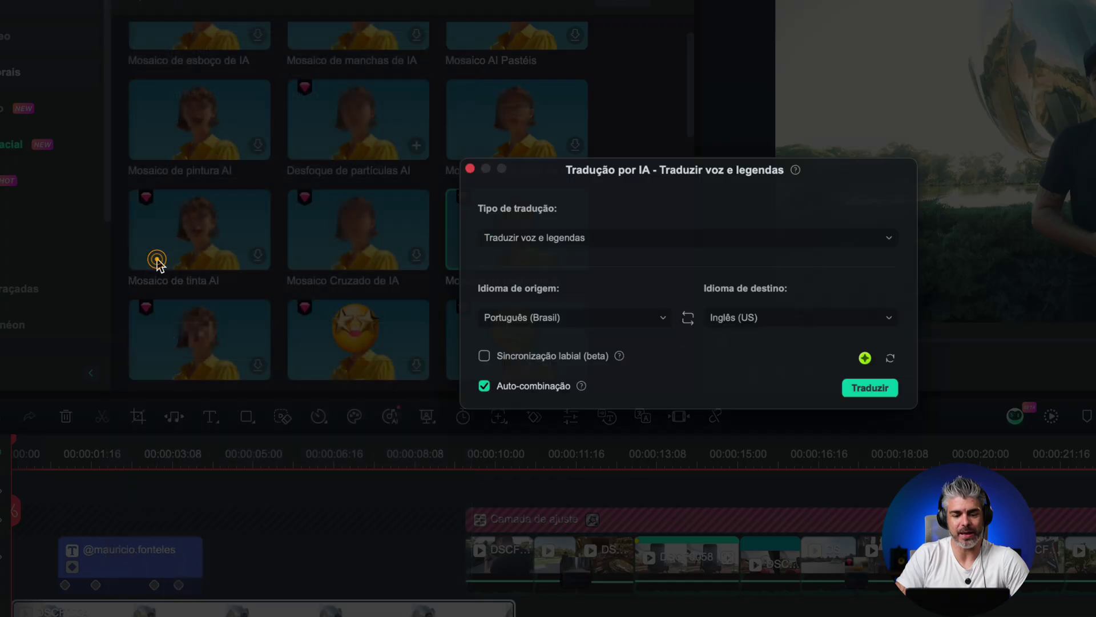
# Start the Traduzir voz e legendas translation from Português (Brasil) to Inglês (US) with Sincronização labial enabled
pyautogui.click(505, 234)
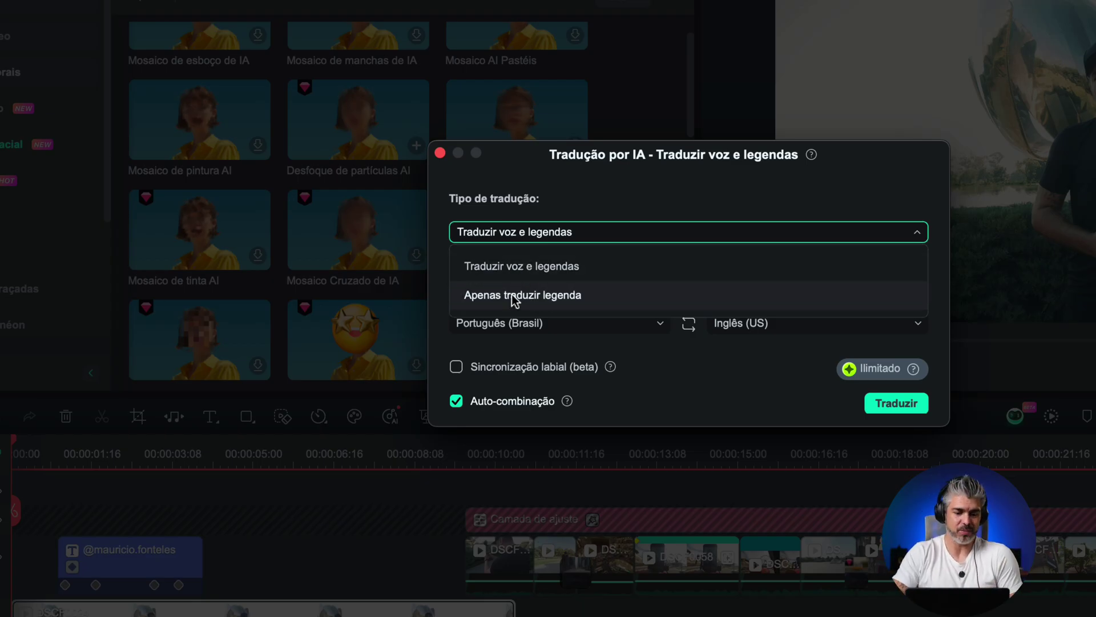
pyautogui.click(511, 264)
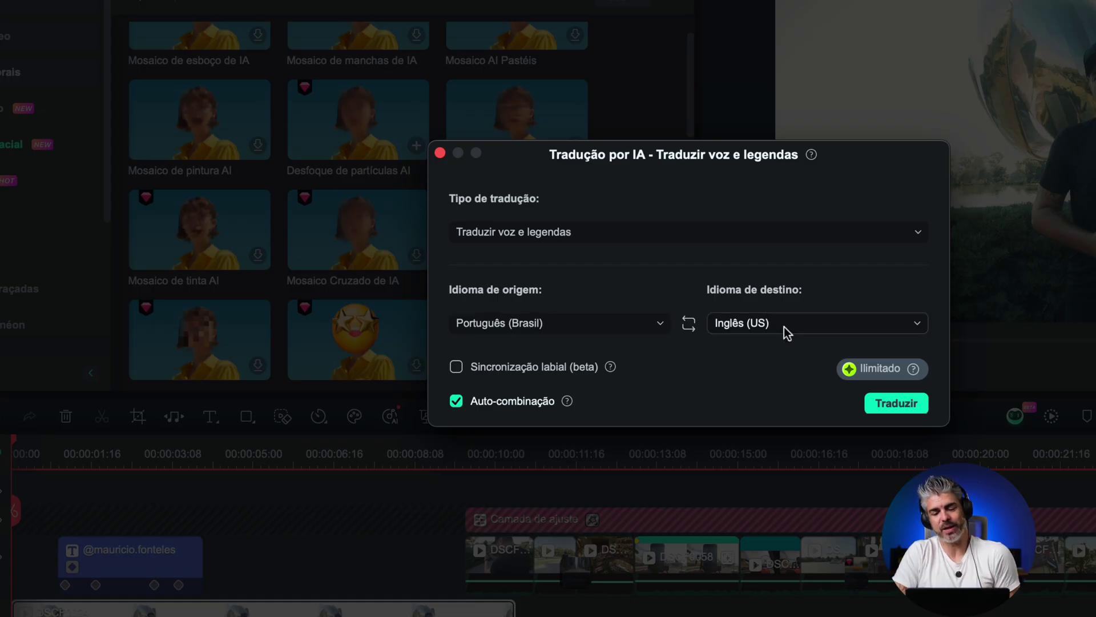
pyautogui.click(457, 367)
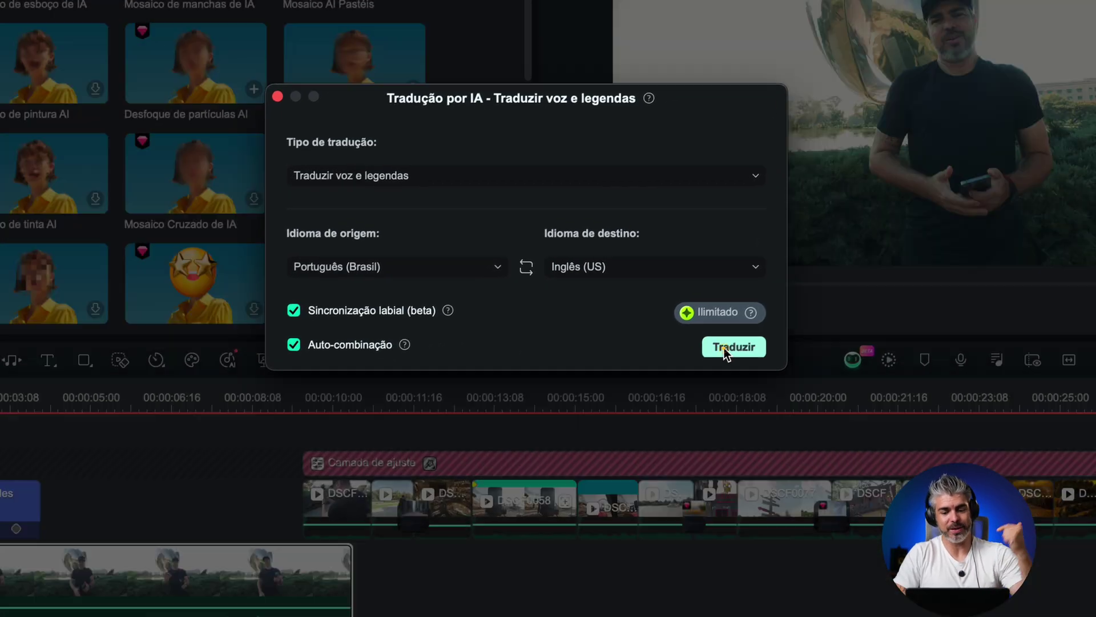
pyautogui.click(839, 386)
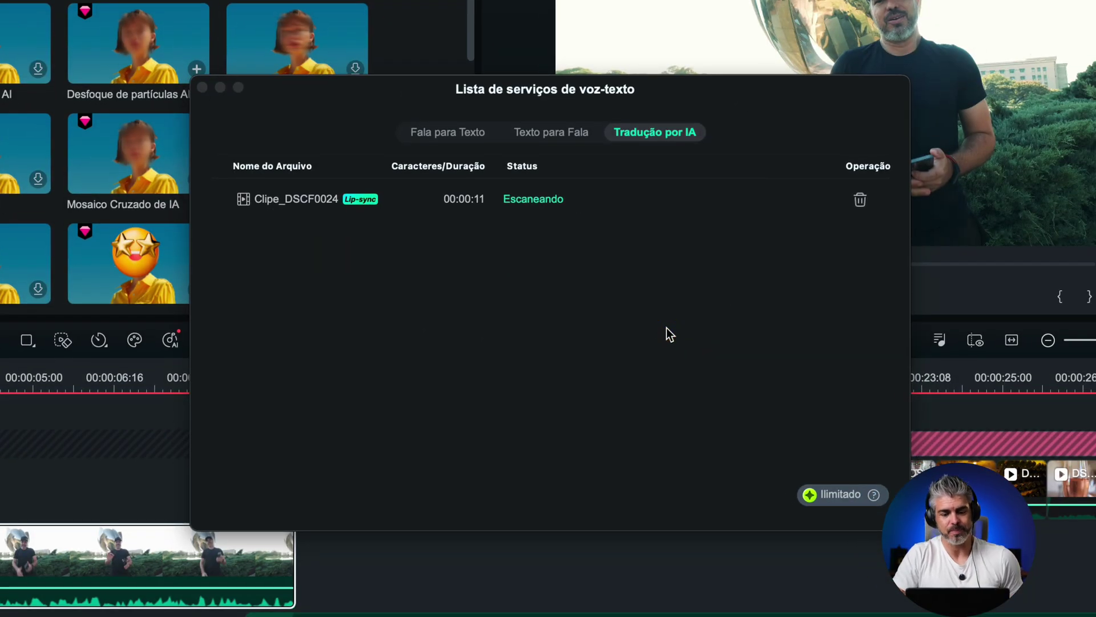